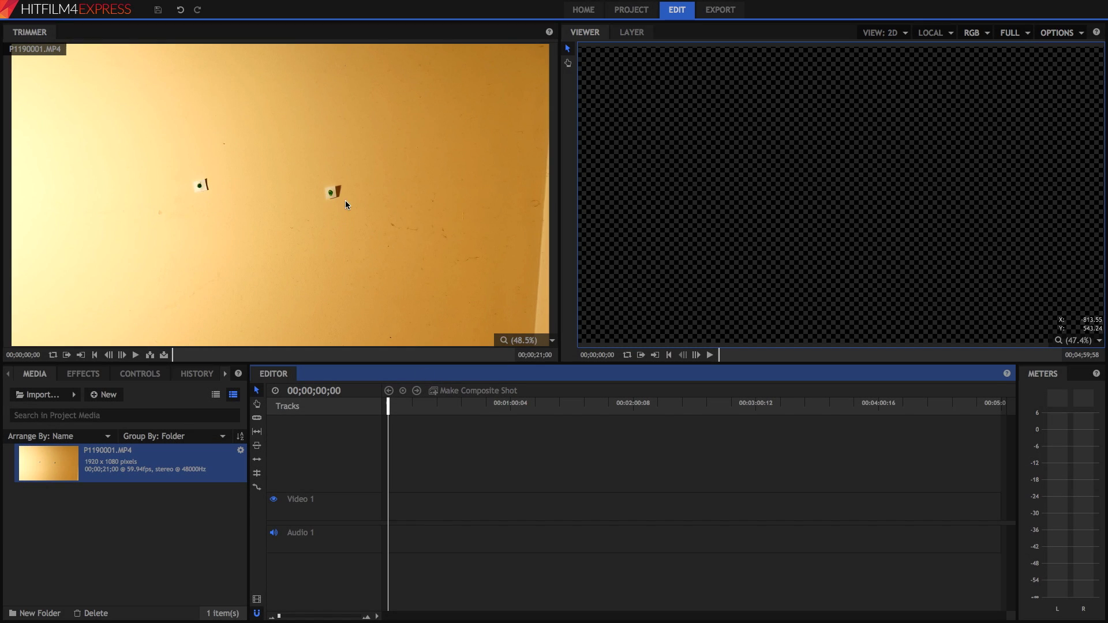
- Preview the wall clip P1190001.MP4 by playing and scrubbing to later frames
{"action": "left_click", "coordinate": [136, 356]}
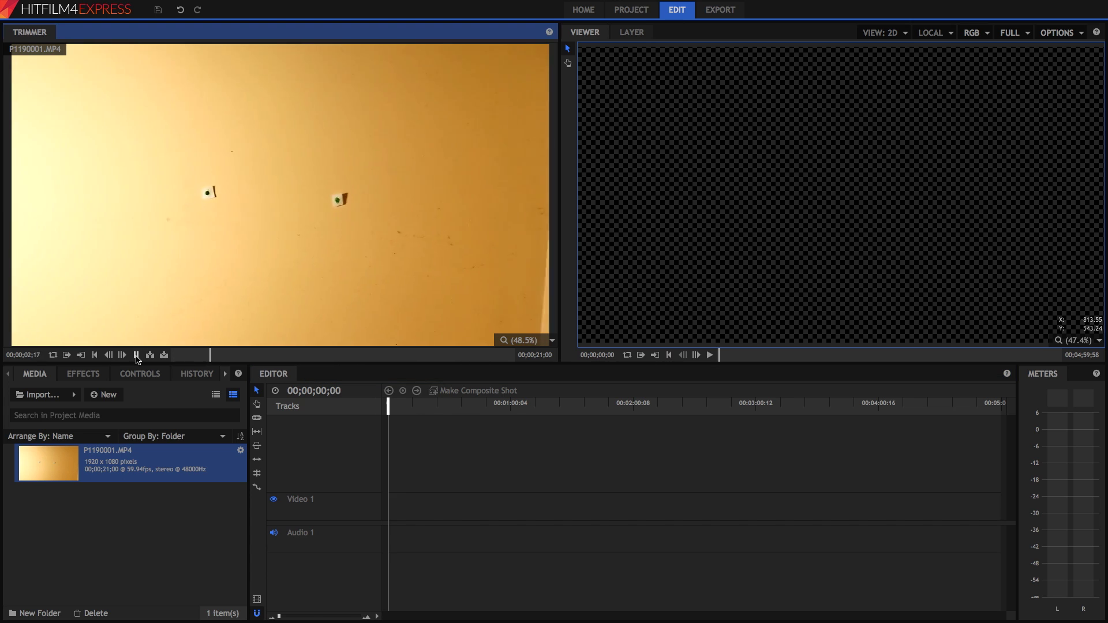
{"action": "left_click", "coordinate": [136, 355]}
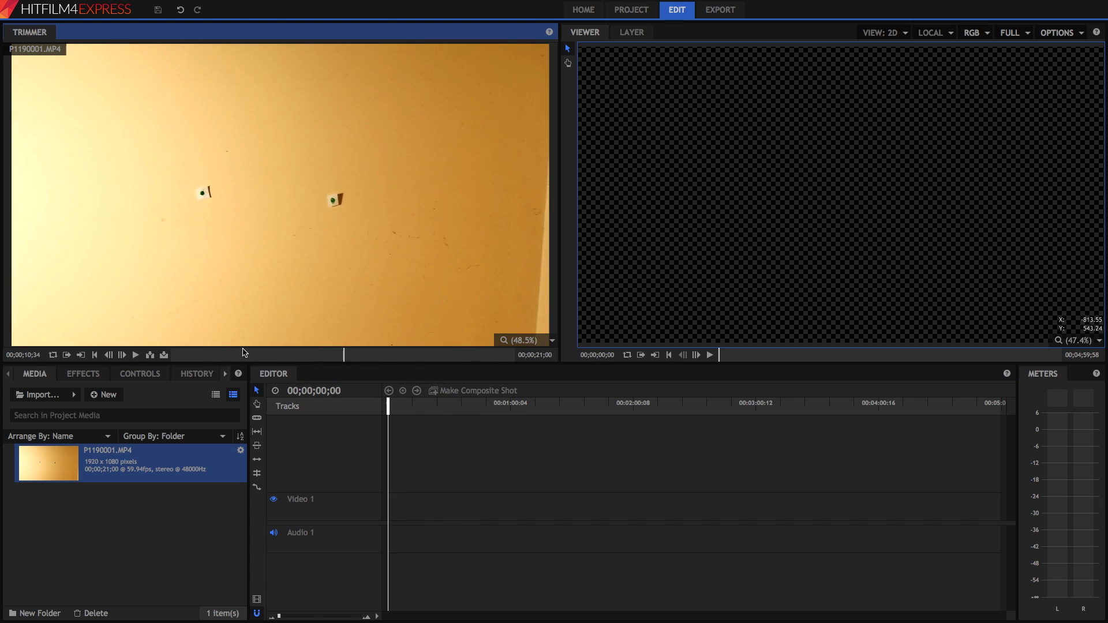
{"action": "left_click", "coordinate": [256, 356]}
{"action": "left_click_drag", "start_coordinate": [255, 355], "coordinate": [263, 355]}
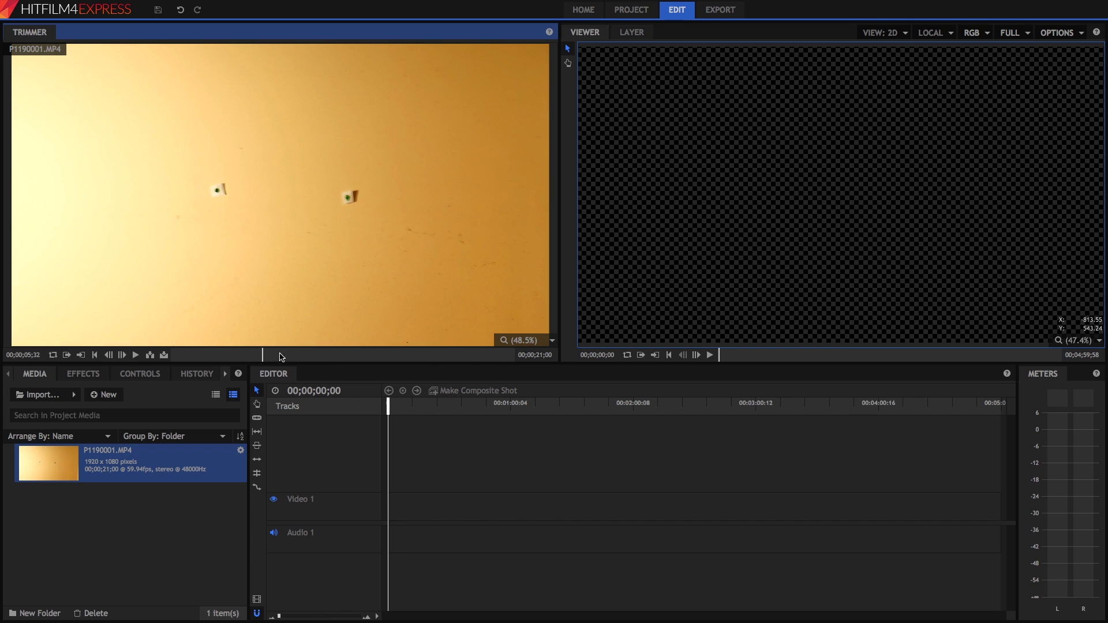
{"action": "left_click", "coordinate": [290, 355]}
{"action": "left_click_drag", "start_coordinate": [290, 354], "coordinate": [137, 354]}
- Place P1190001.MP4 at the timeline start and turn it into 'P1190001.MP4 Composite Shot'
{"action": "left_click", "coordinate": [154, 517]}
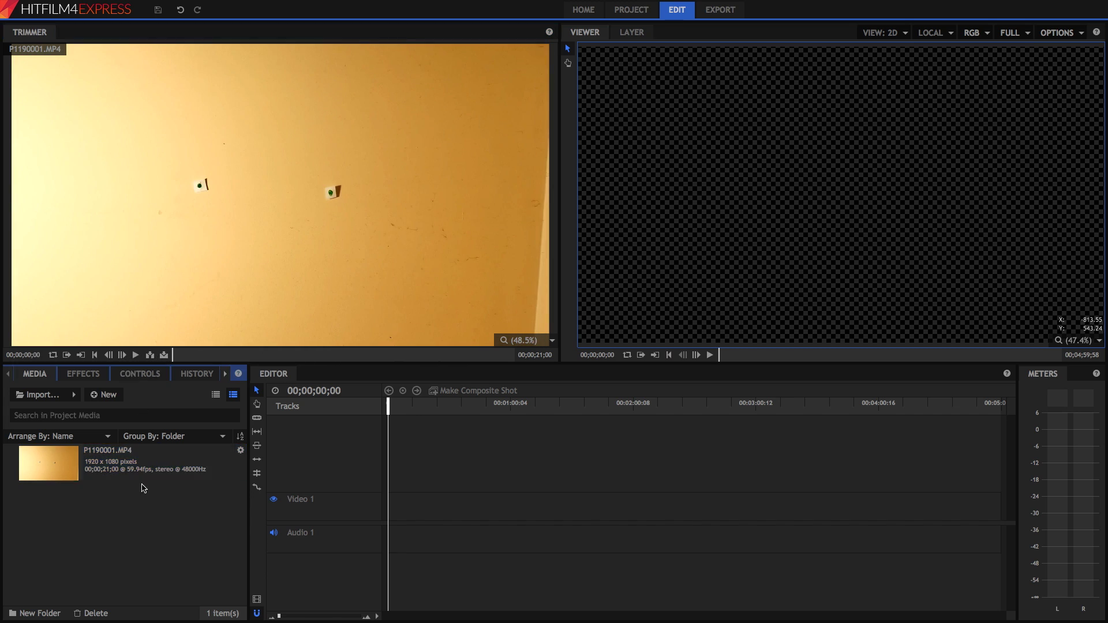
{"action": "left_click_drag", "start_coordinate": [132, 468], "coordinate": [188, 460]}
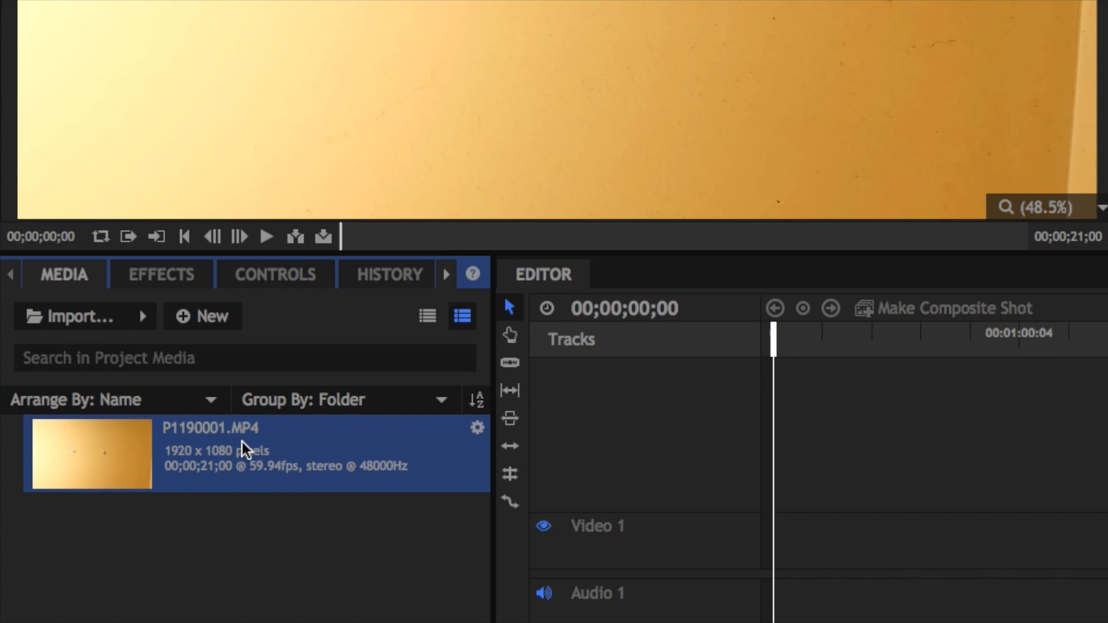
{"action": "right_click", "coordinate": [125, 457]}
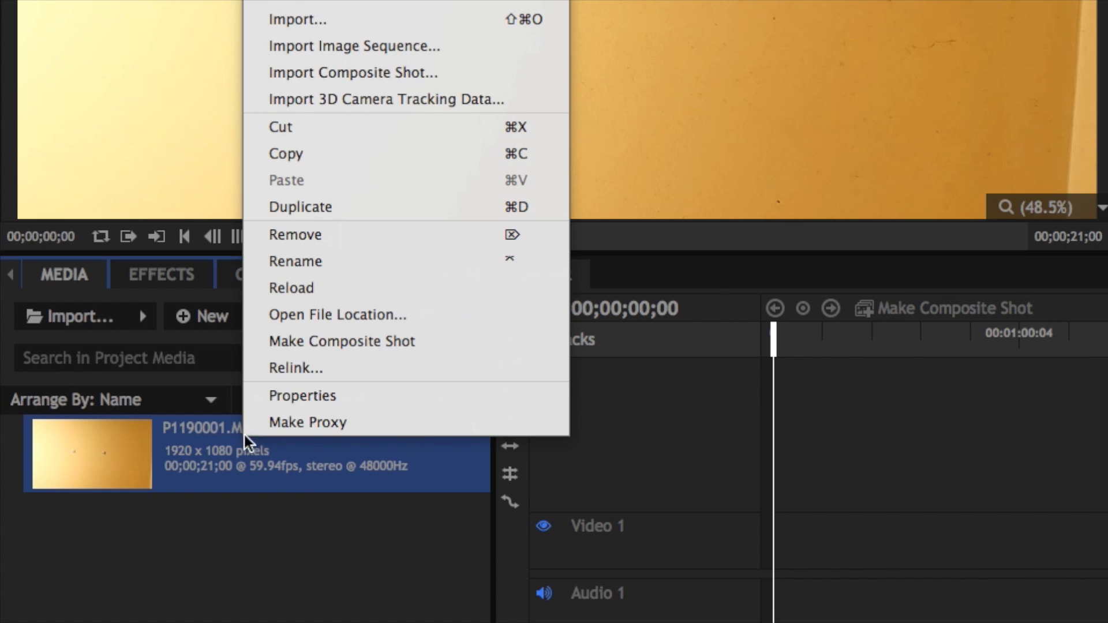
{"action": "left_click", "coordinate": [206, 475]}
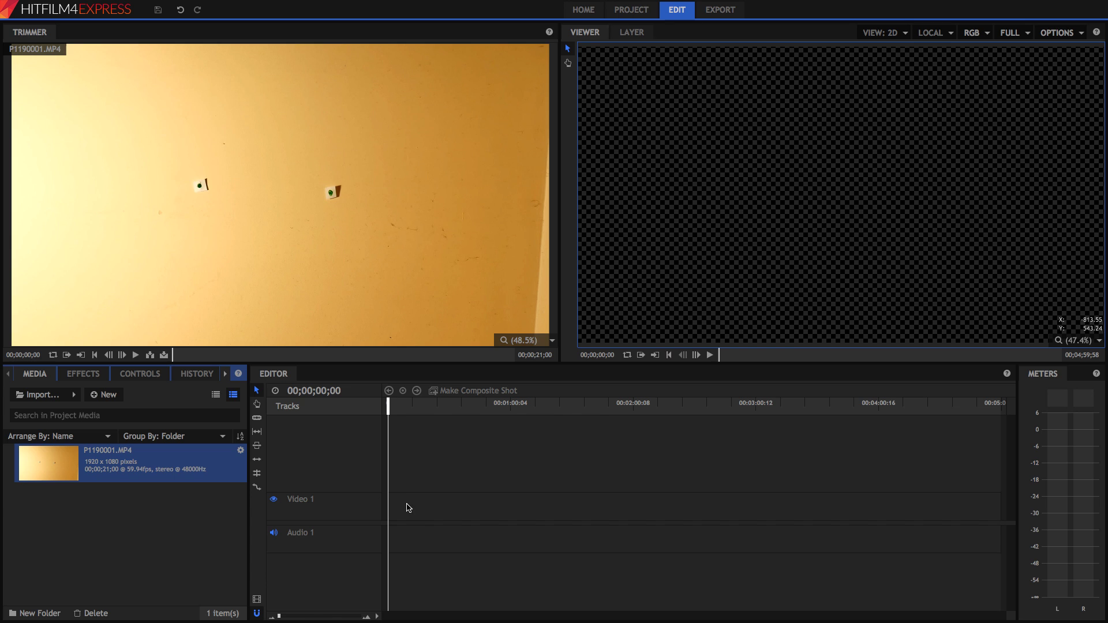
{"action": "left_click_drag", "start_coordinate": [179, 468], "coordinate": [393, 510]}
{"action": "left_click", "coordinate": [500, 390]}
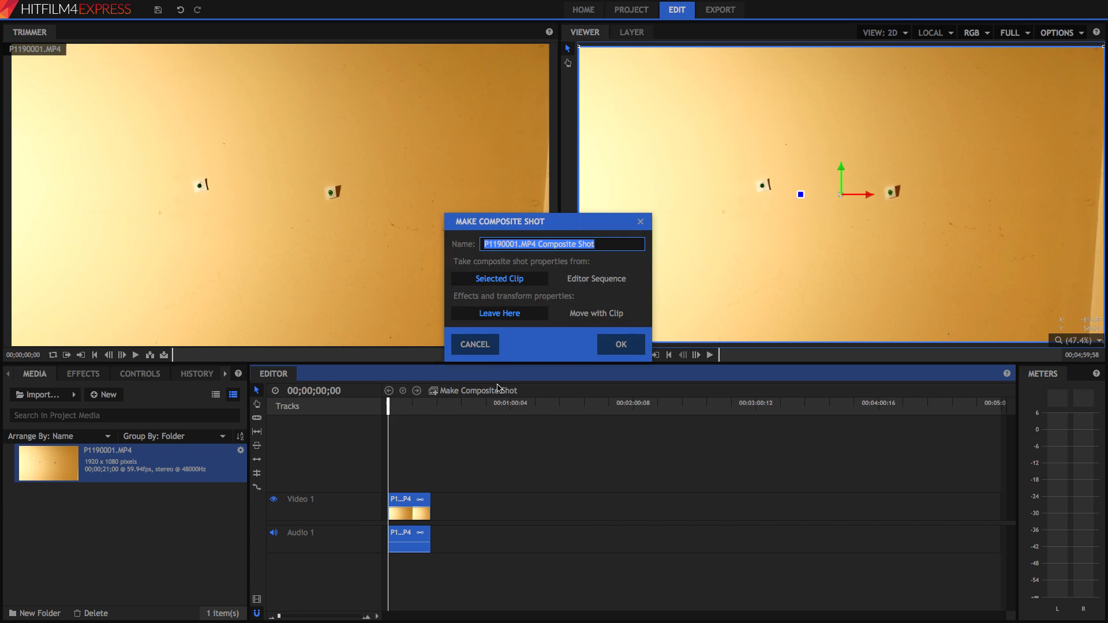
{"action": "key", "text": "Return"}
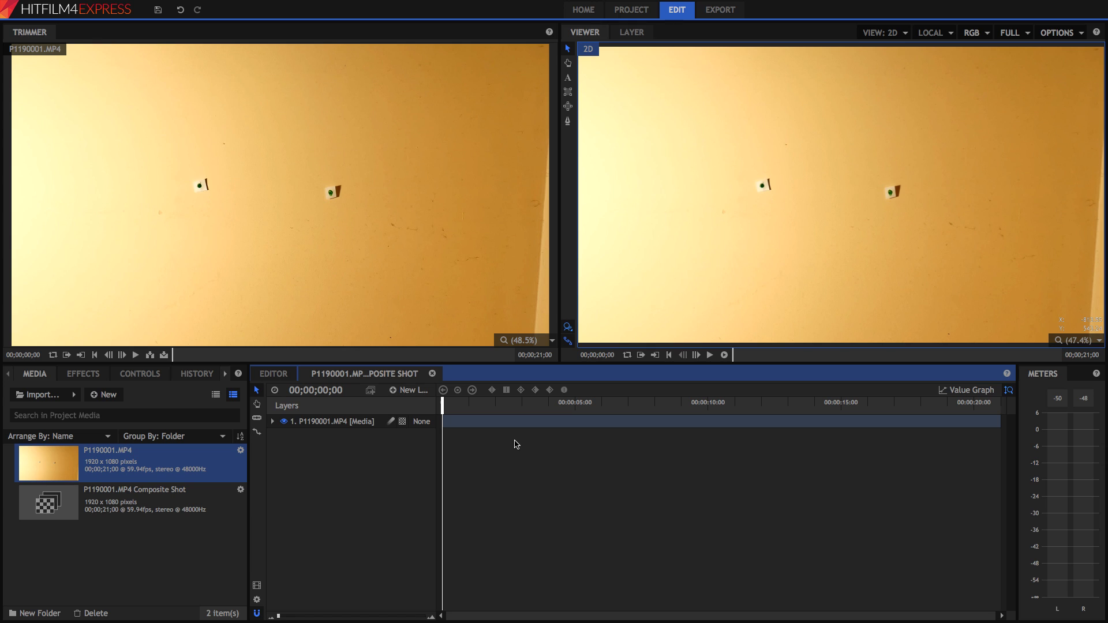
- Expand the wall video layer, widen the layer list, and add a Tracker under Tracks
{"action": "left_click", "coordinate": [345, 422]}
{"action": "left_click", "coordinate": [273, 422]}
{"action": "left_click", "coordinate": [329, 440]}
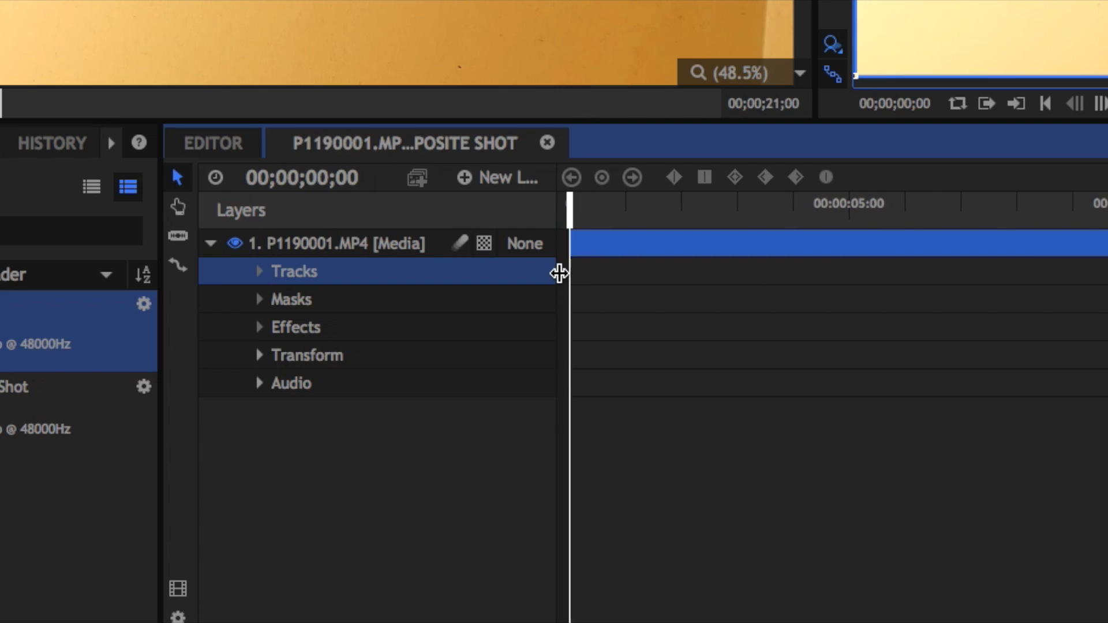
{"action": "left_click_drag", "start_coordinate": [559, 273], "coordinate": [652, 281]}
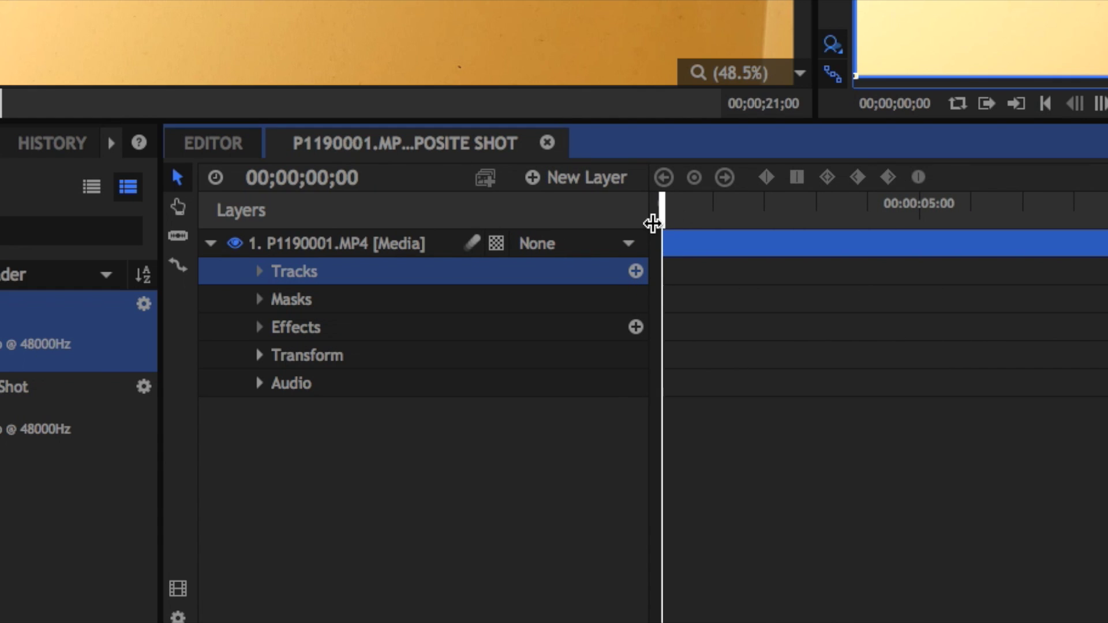
{"action": "left_click_drag", "start_coordinate": [653, 224], "coordinate": [656, 223]}
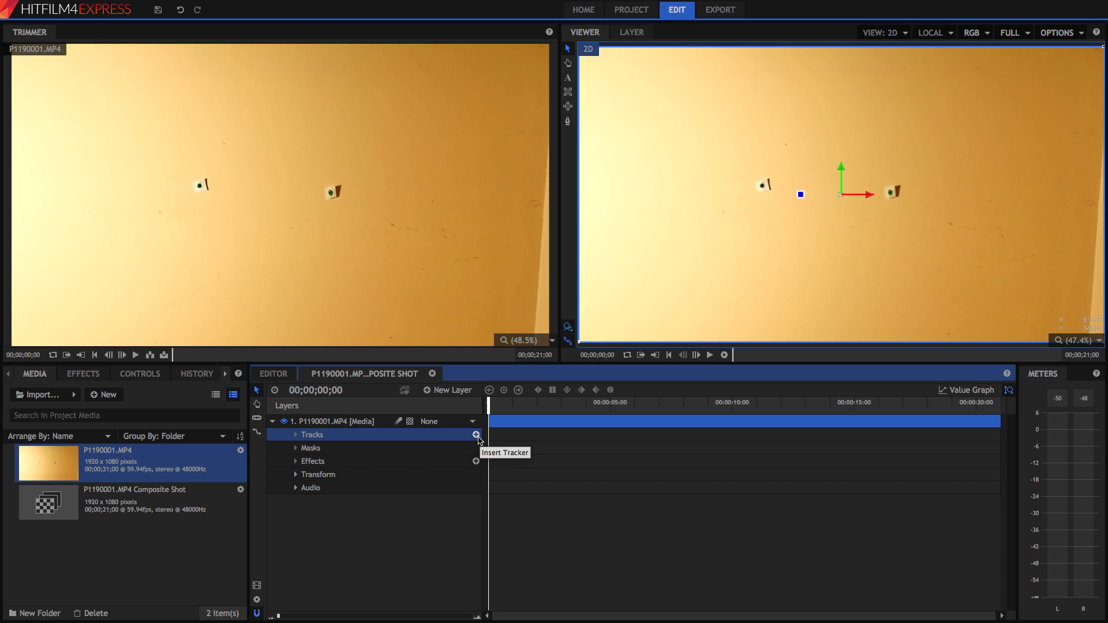
{"action": "left_click", "coordinate": [476, 436]}
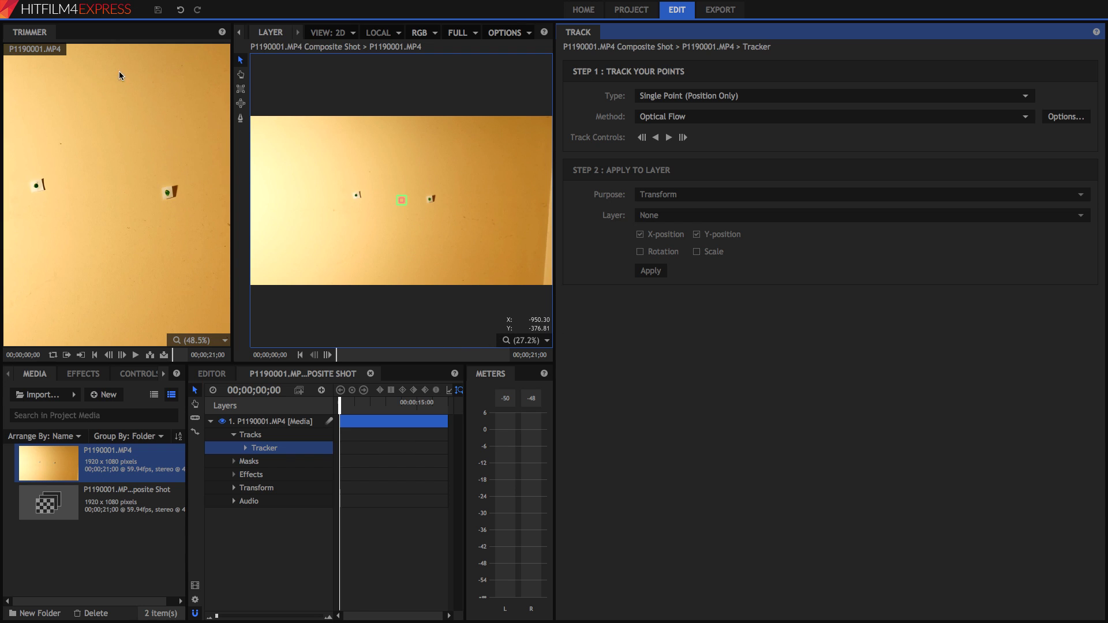
- Switch to the Compositing workspace, showing tracker settings and the wall footage in the layer view
{"action": "left_click", "coordinate": [145, 6]}
{"action": "mouse_move", "coordinate": [167, 85]}
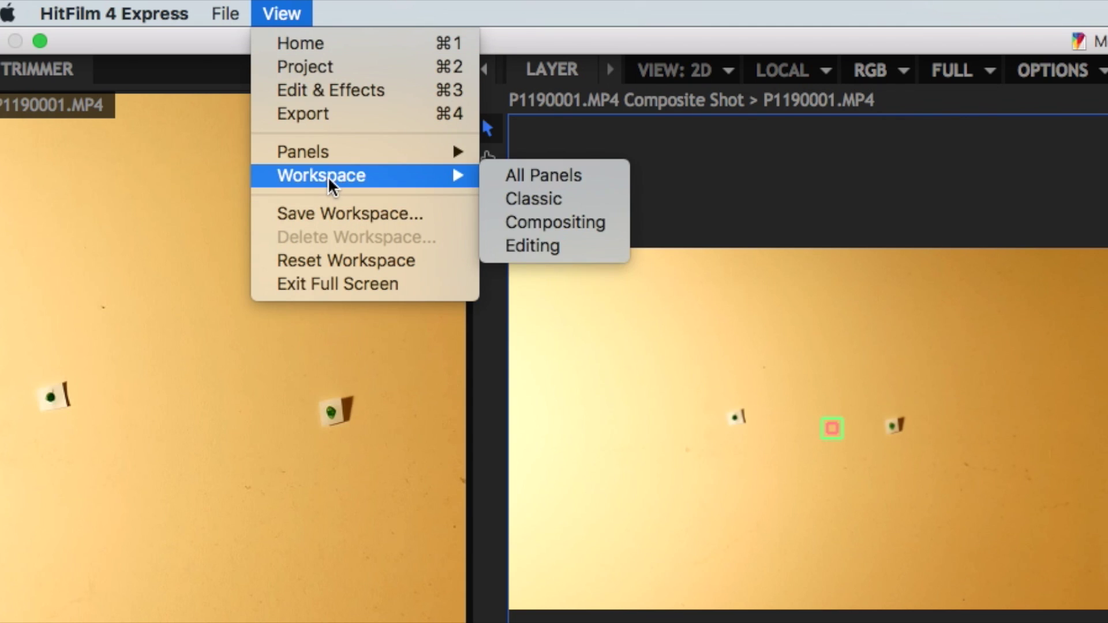
{"action": "left_click", "coordinate": [612, 226]}
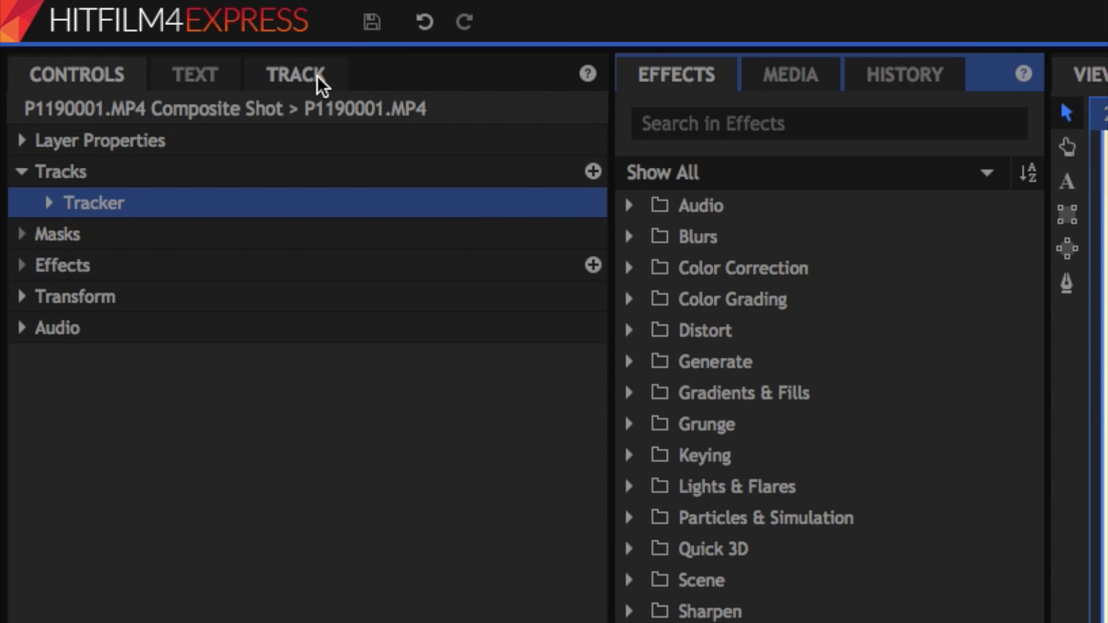
{"action": "left_click", "coordinate": [318, 83]}
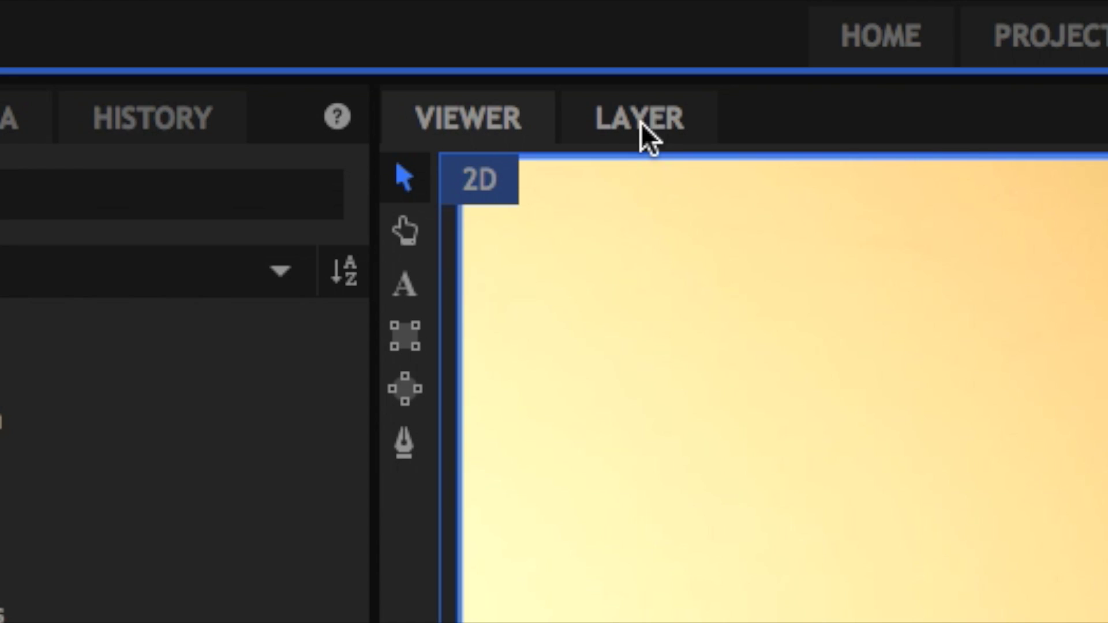
{"action": "left_click", "coordinate": [519, 33]}
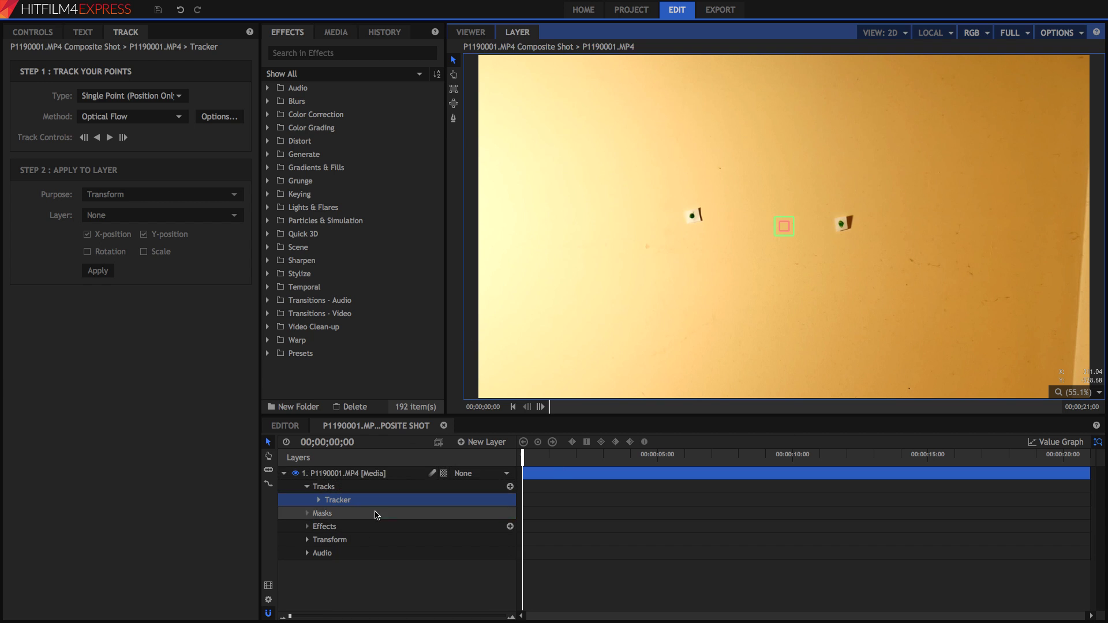
{"action": "left_click", "coordinate": [354, 474]}
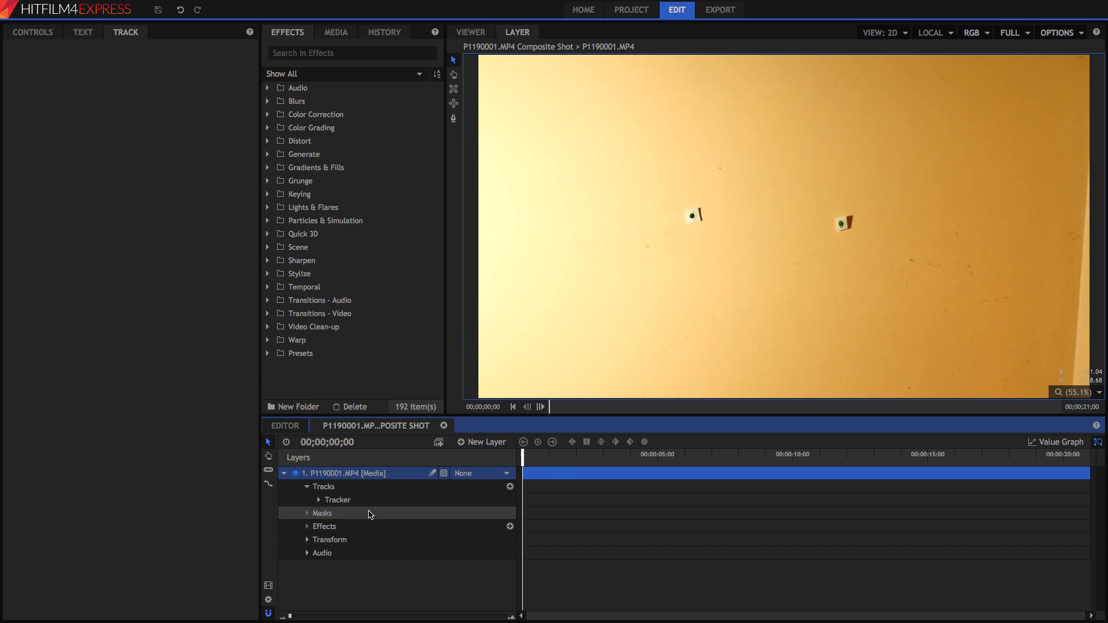
- Move the tracker box onto the left wall marker and nudge it into place with arrow keys
{"action": "left_click", "coordinate": [368, 500]}
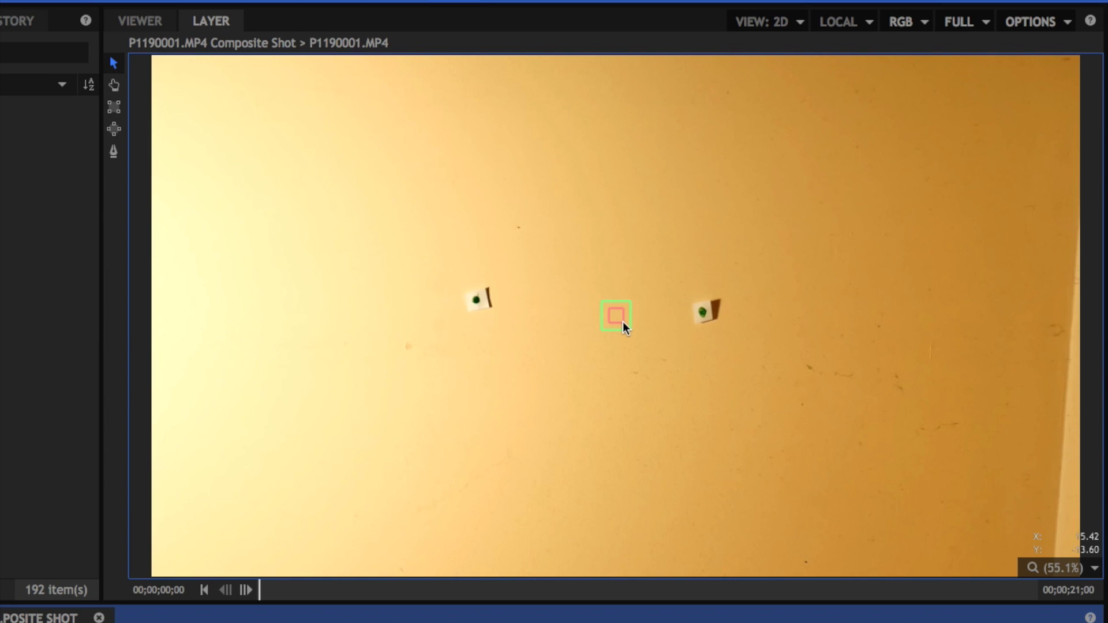
{"action": "left_click", "coordinate": [623, 321]}
{"action": "mouse_move", "coordinate": [619, 324]}
{"action": "left_mouse_down"}
{"action": "mouse_move", "coordinate": [526, 341]}
{"action": "mouse_move", "coordinate": [524, 311]}
{"action": "mouse_move", "coordinate": [520, 336]}
{"action": "mouse_move", "coordinate": [583, 367]}
{"action": "mouse_move", "coordinate": [487, 316]}
{"action": "left_mouse_up"}
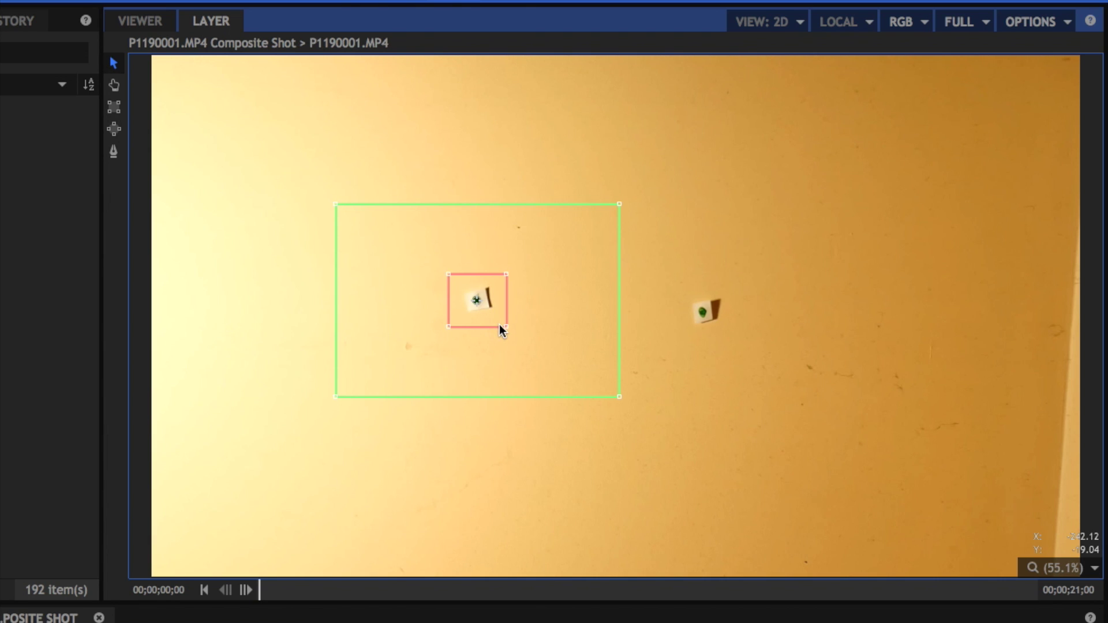
{"action": "key", "text": "Left"}
{"action": "key", "text": "Left"}
{"action": "key", "text": "Down"}
{"action": "key", "text": "Right"}
{"action": "key", "text": "Up"}
{"action": "key", "text": "Up"}
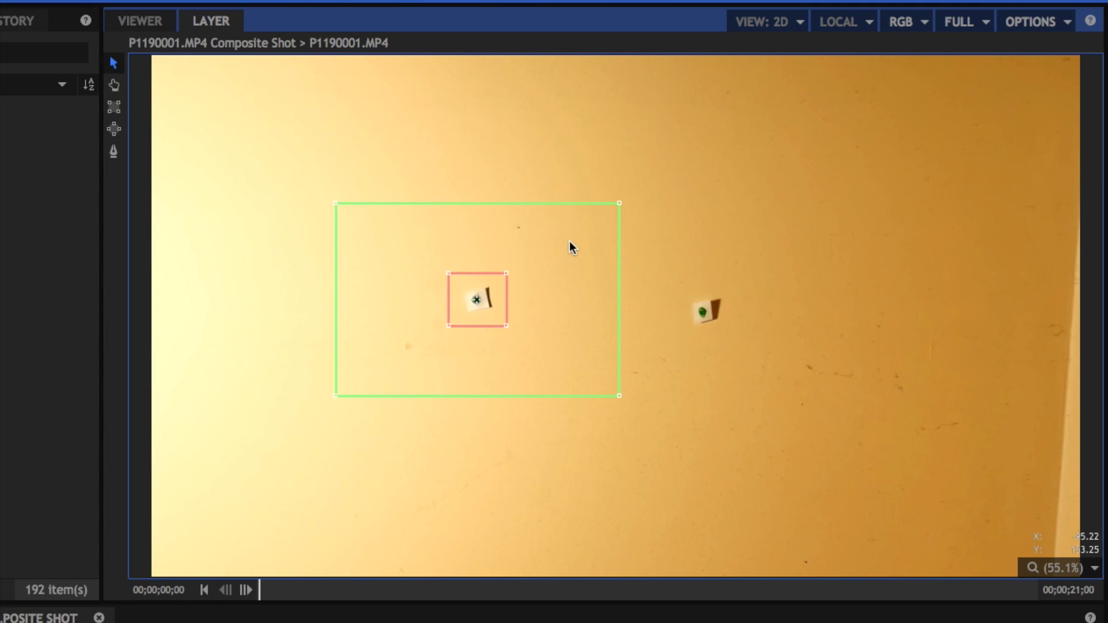
- Zoom in and shrink the feature box around the dark dot and tighten the search area
{"action": "scroll", "coordinate": [463, 300], "scroll_direction": "up", "scroll_amount": 2}
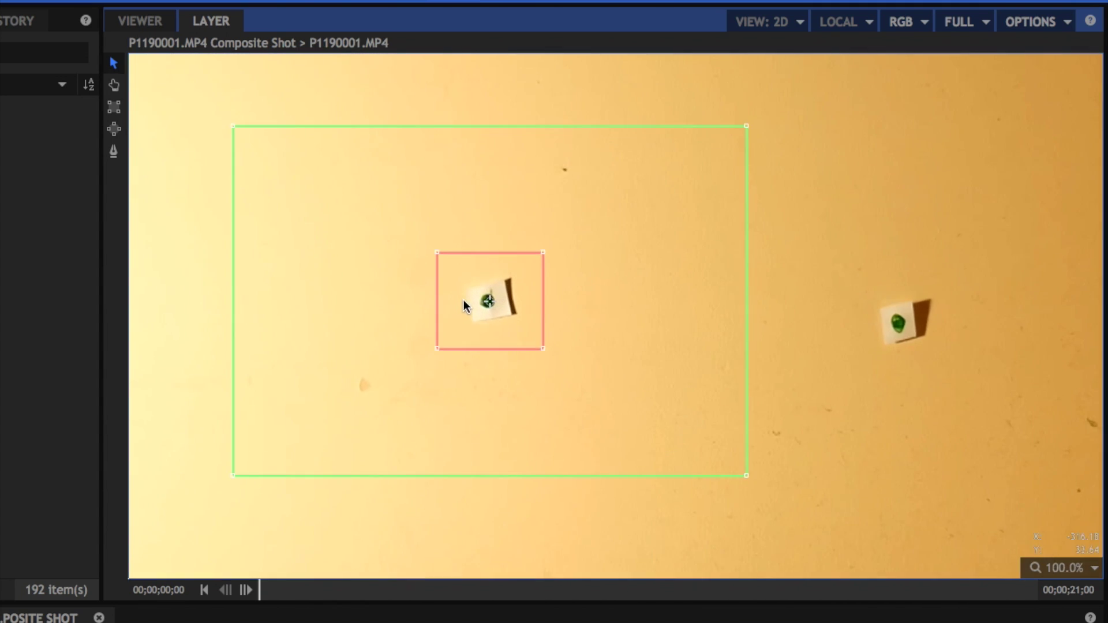
{"action": "scroll", "coordinate": [463, 300], "scroll_direction": "up", "scroll_amount": 2}
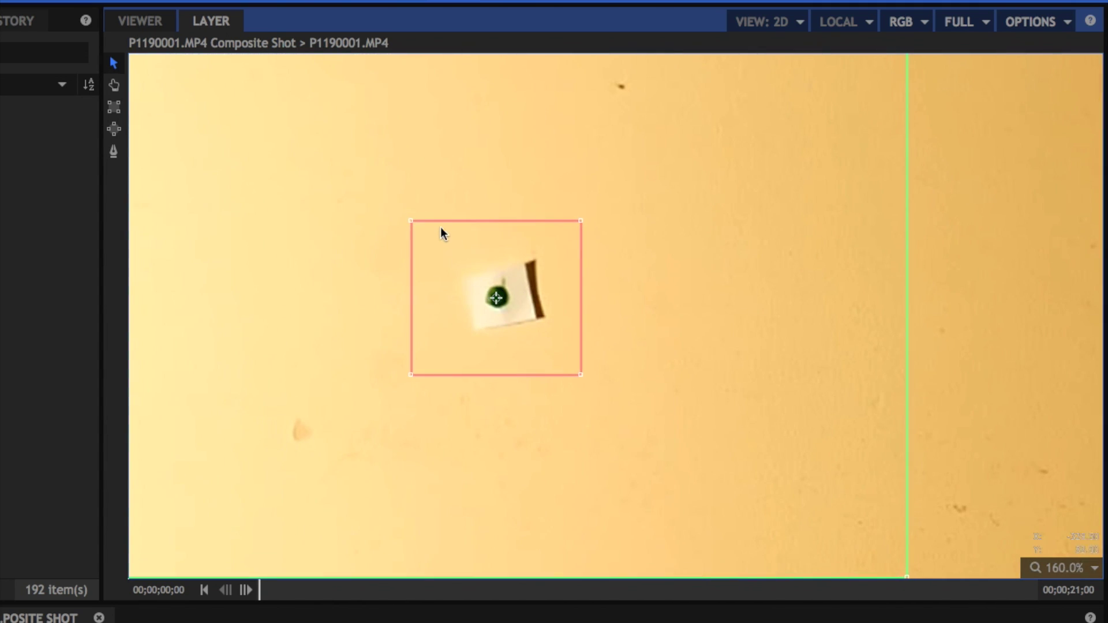
{"action": "left_click_drag", "start_coordinate": [411, 220], "coordinate": [482, 285]}
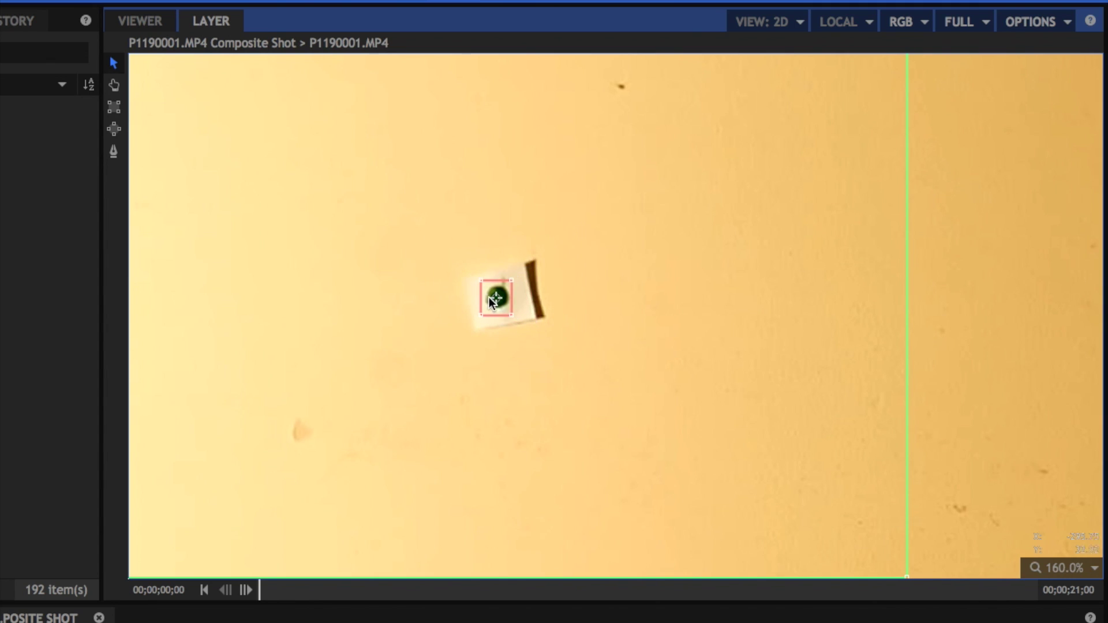
{"action": "scroll", "coordinate": [490, 307], "scroll_direction": "down", "scroll_amount": 3}
{"action": "left_click_drag", "start_coordinate": [275, 160], "coordinate": [396, 242]}
{"action": "scroll", "coordinate": [486, 320], "scroll_direction": "up", "scroll_amount": 6}
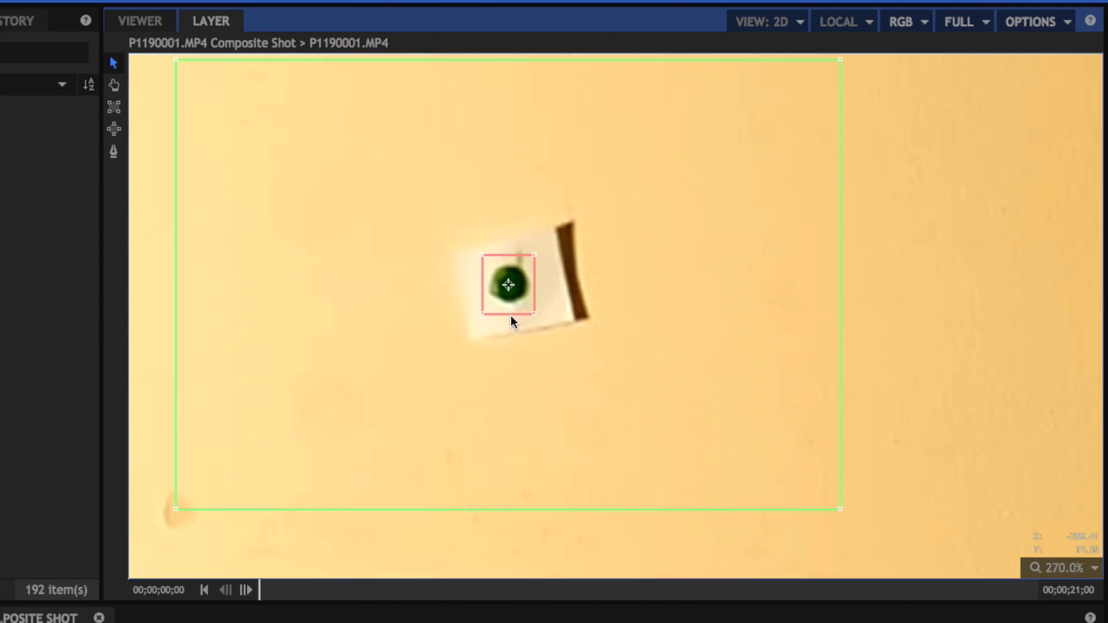
{"action": "left_click_drag", "start_coordinate": [539, 315], "coordinate": [539, 310]}
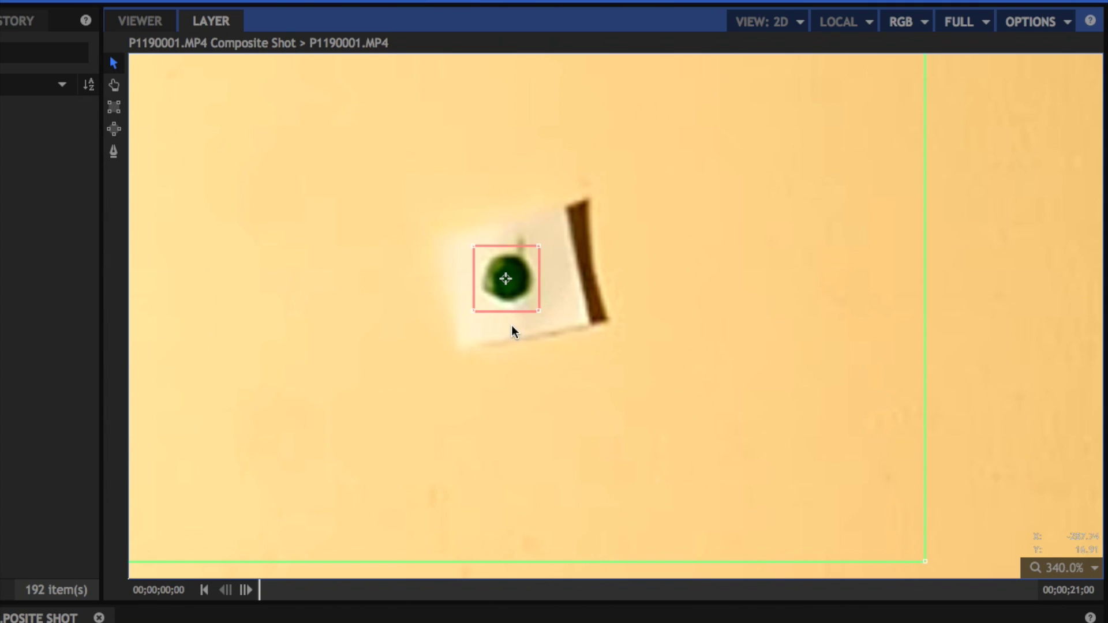
{"action": "scroll", "coordinate": [511, 324], "scroll_direction": "down", "scroll_amount": 5}
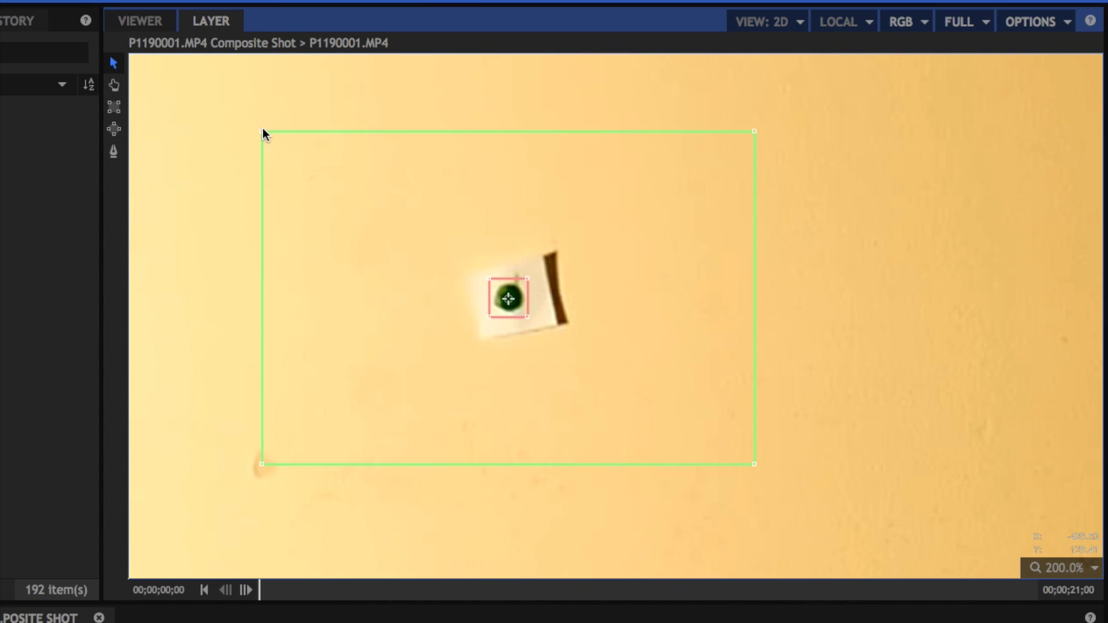
- Resize the green search box from its lower-right corner to closely frame the paper marker
{"action": "left_click_drag", "start_coordinate": [263, 132], "coordinate": [444, 245]}
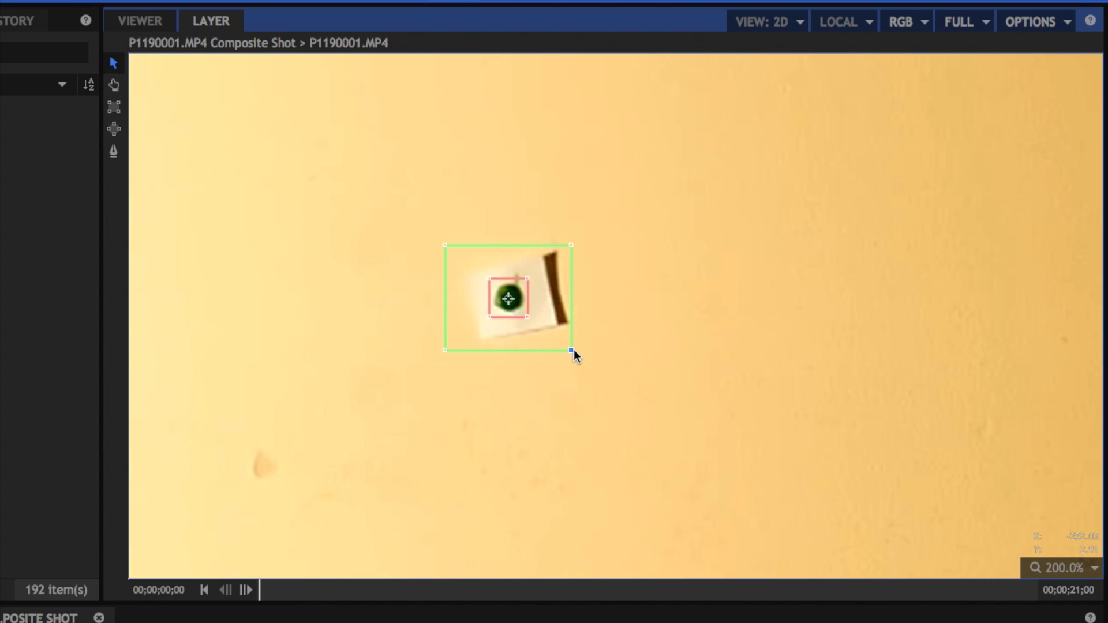
{"action": "left_click_drag", "start_coordinate": [572, 351], "coordinate": [593, 368]}
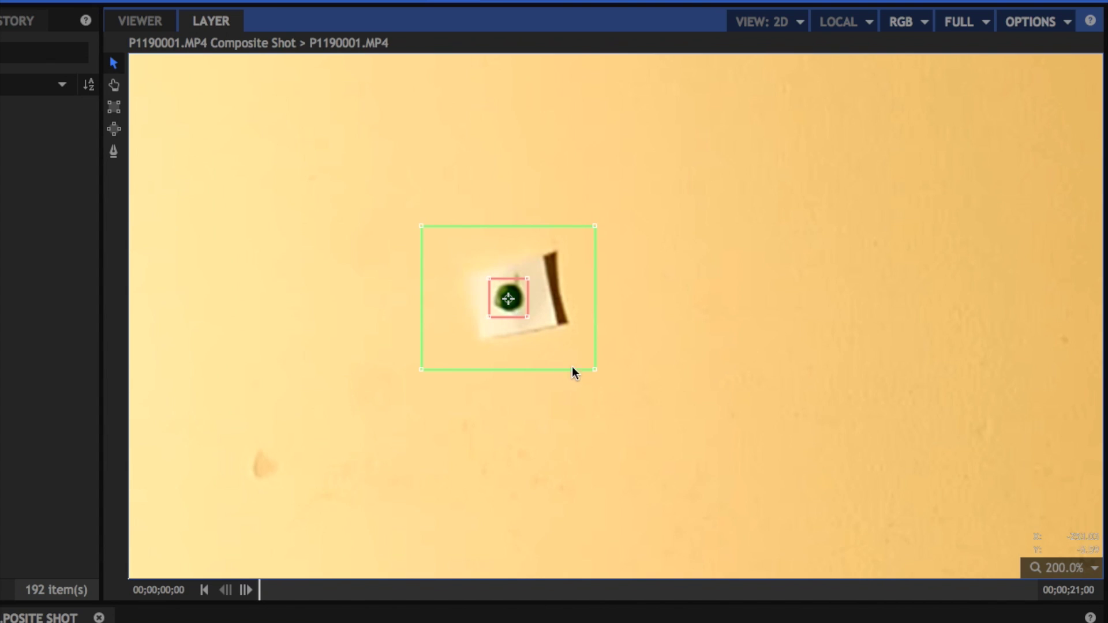
{"action": "left_click_drag", "start_coordinate": [594, 370], "coordinate": [553, 336]}
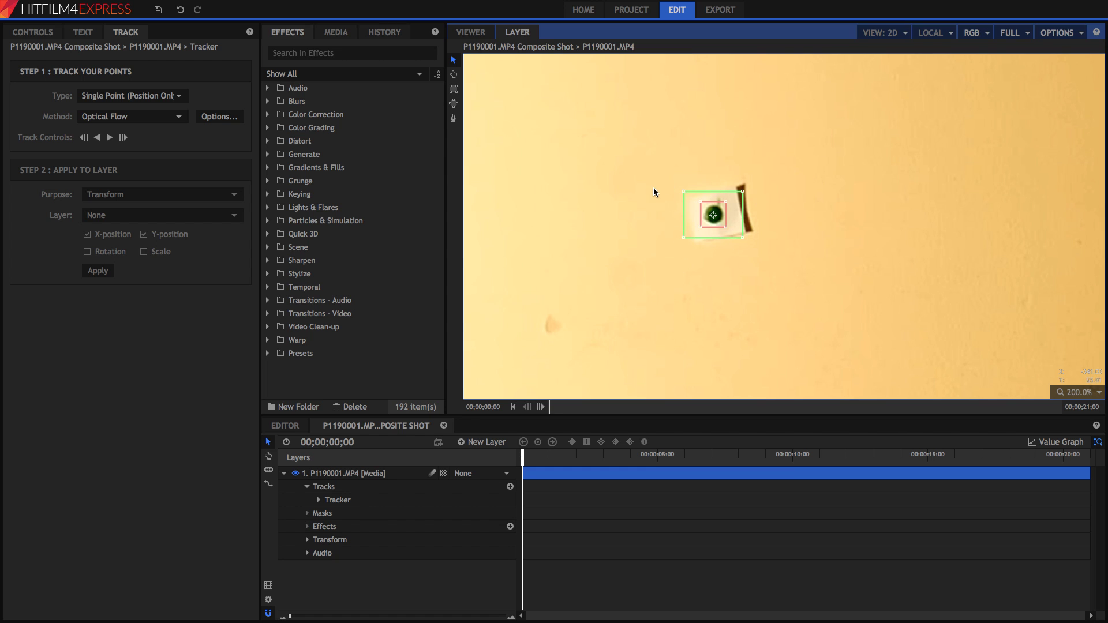
- Set the viewer to Scale to Fit and keep tracking type Single Point (Position Only)
{"action": "left_click", "coordinate": [1077, 393]}
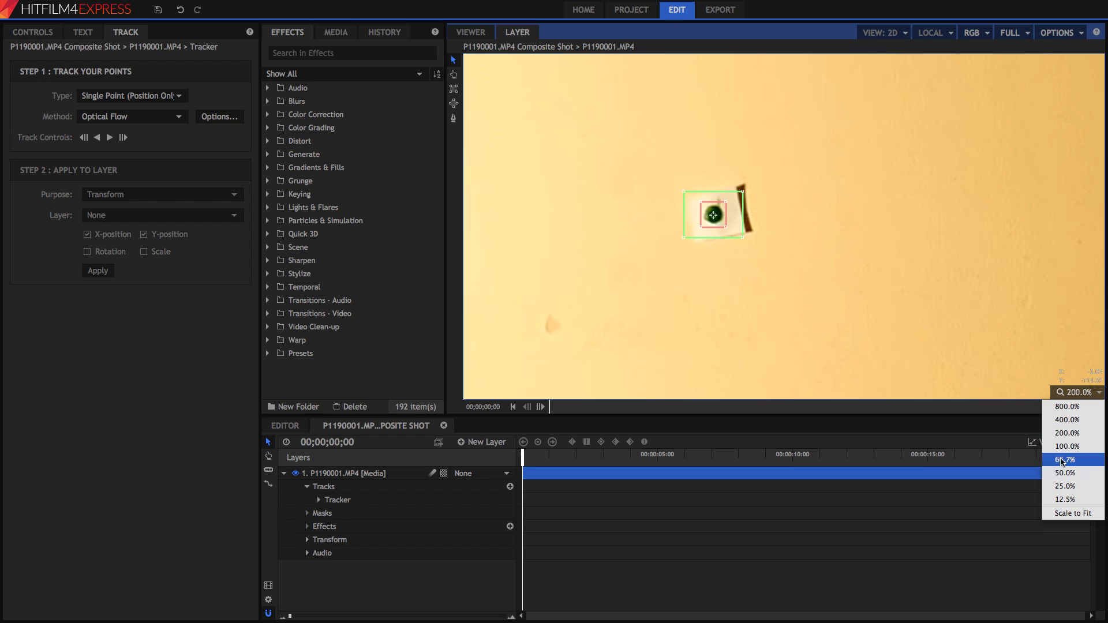
{"action": "left_click", "coordinate": [1063, 515]}
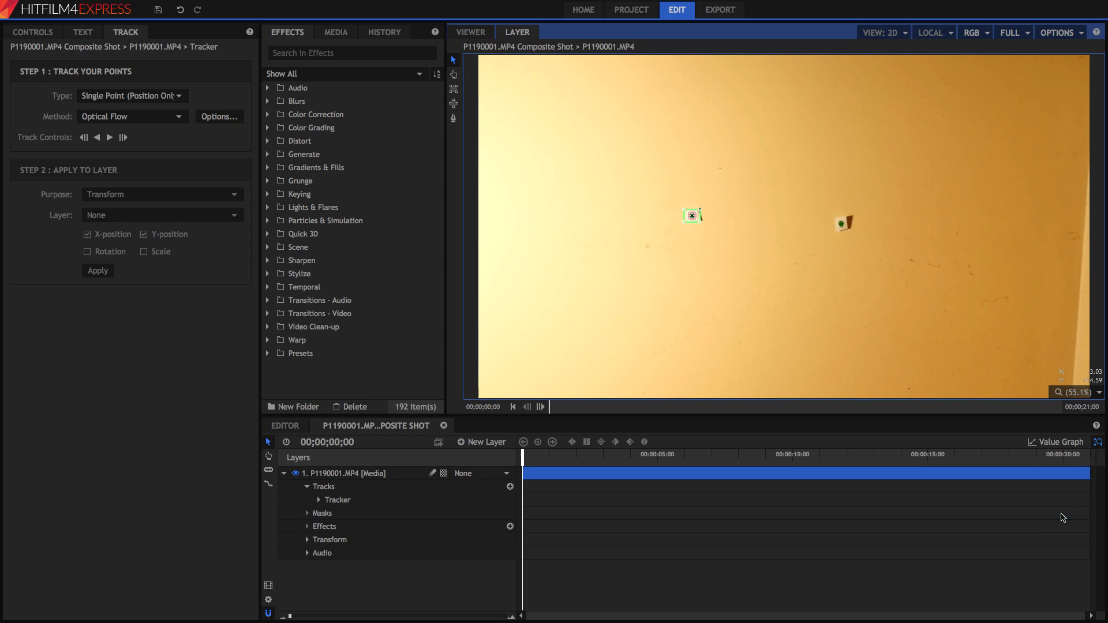
{"action": "left_click", "coordinate": [131, 97]}
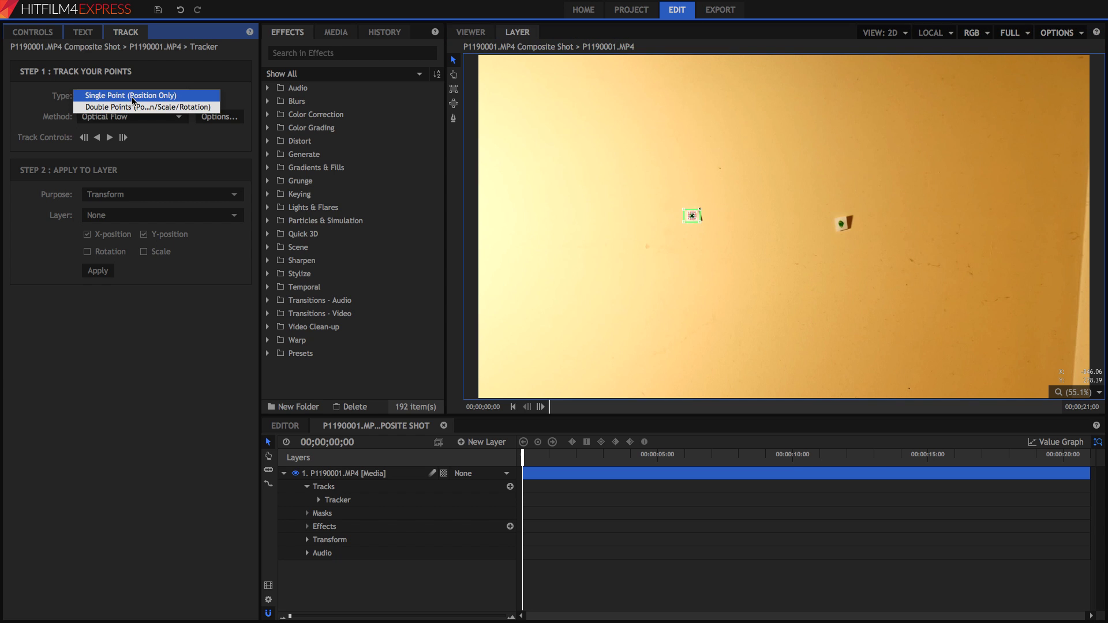
{"action": "left_click", "coordinate": [133, 99]}
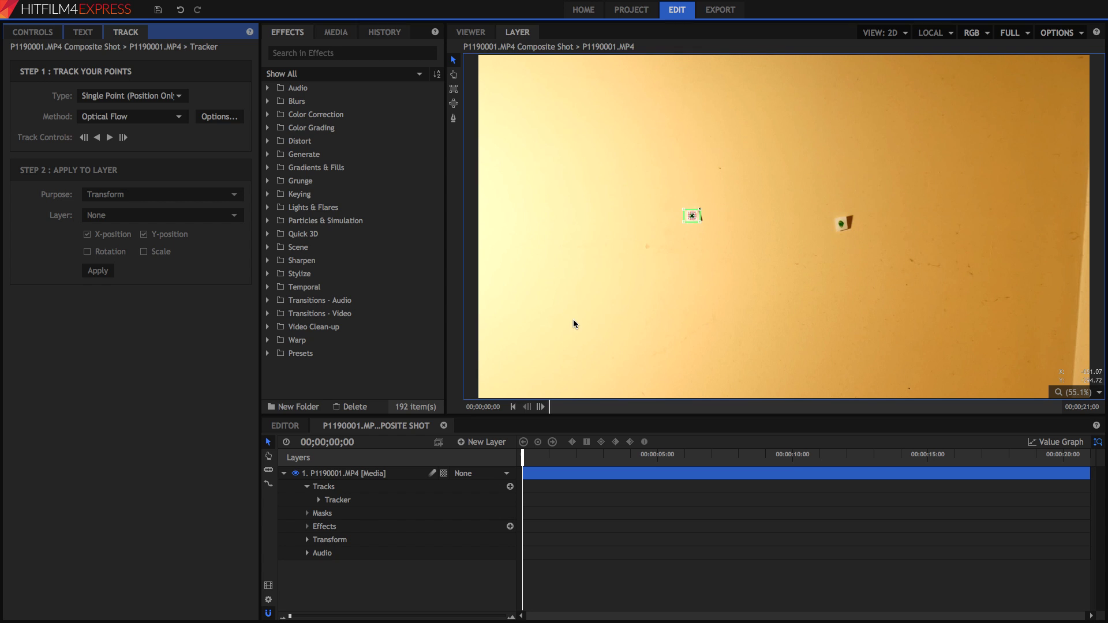
{"action": "left_click", "coordinate": [132, 97]}
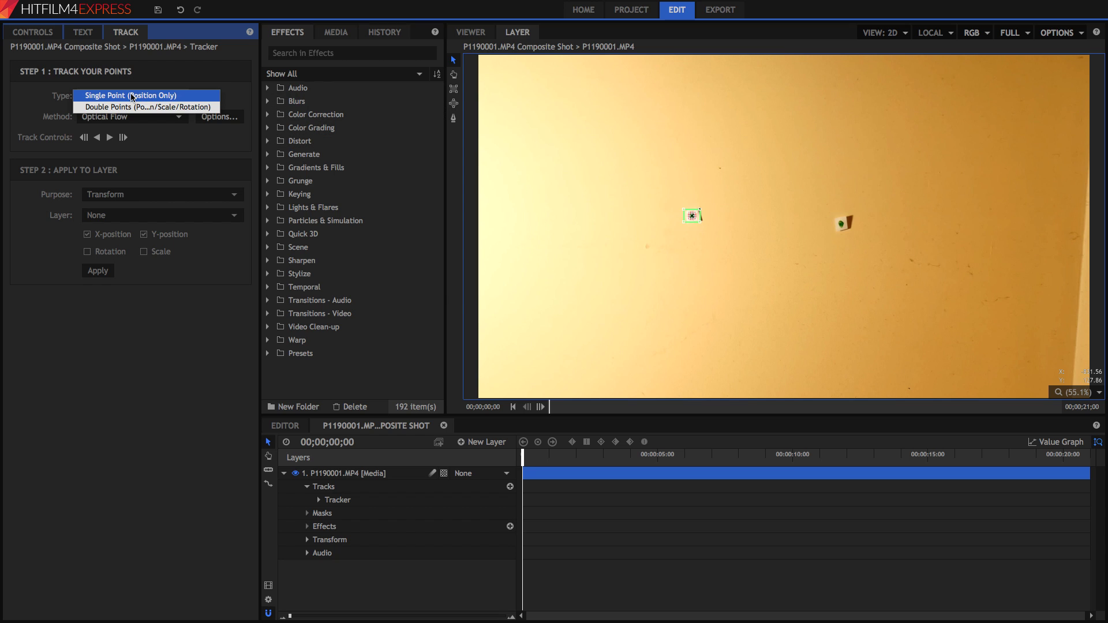
- Check the tracking type and method lists, leaving Single Point and Optical Flow unchanged
{"action": "left_click", "coordinate": [132, 97]}
{"action": "left_click", "coordinate": [132, 96]}
{"action": "left_click", "coordinate": [162, 98]}
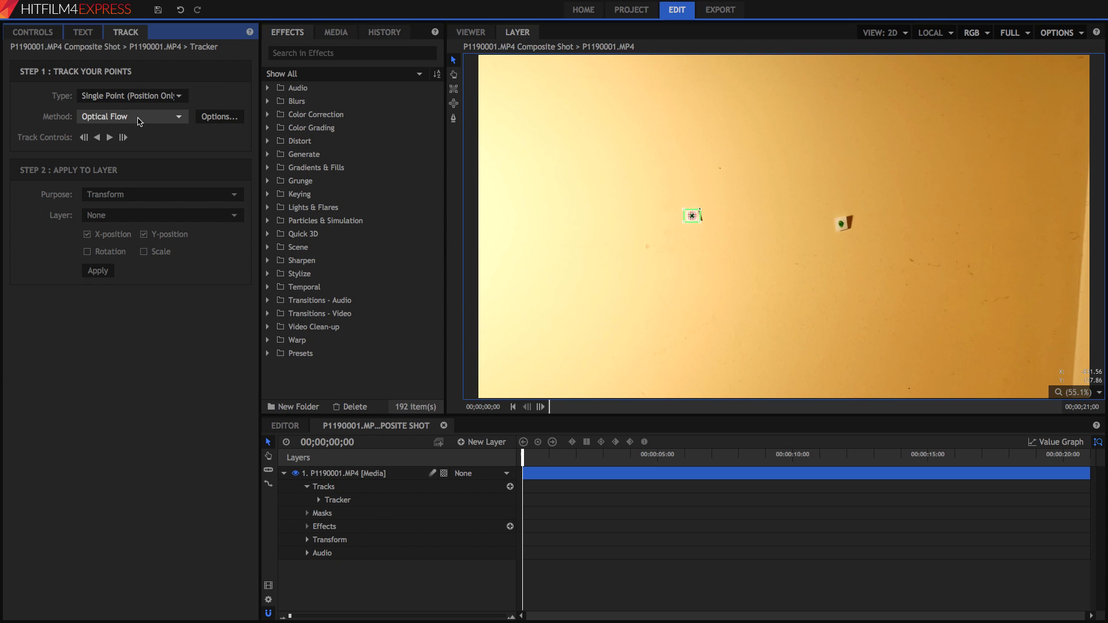
{"action": "left_click", "coordinate": [139, 121]}
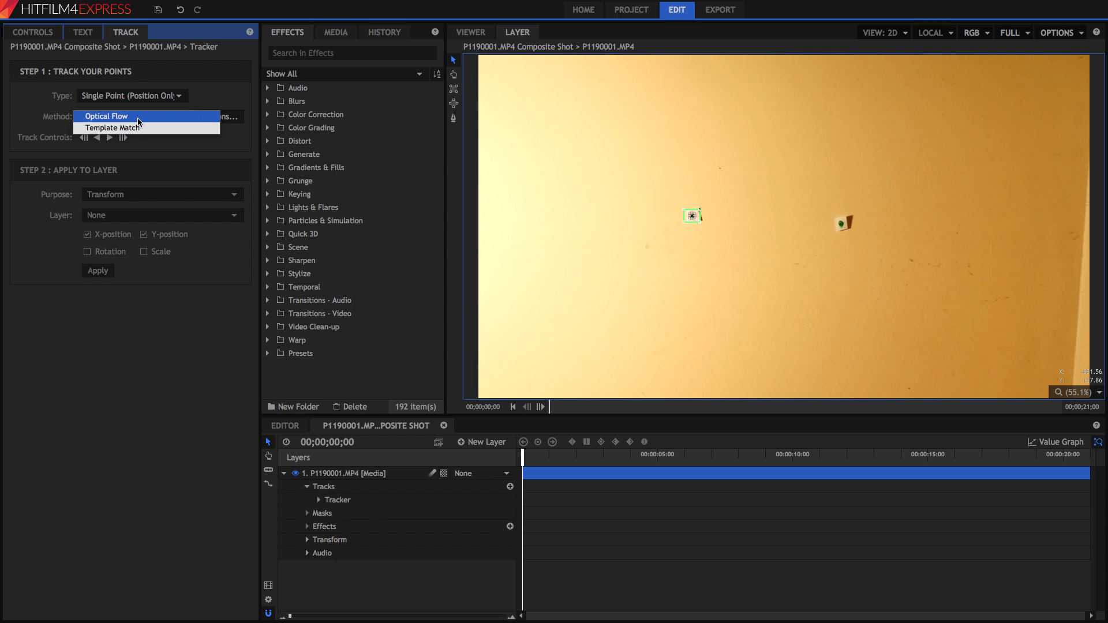
{"action": "left_click", "coordinate": [138, 117]}
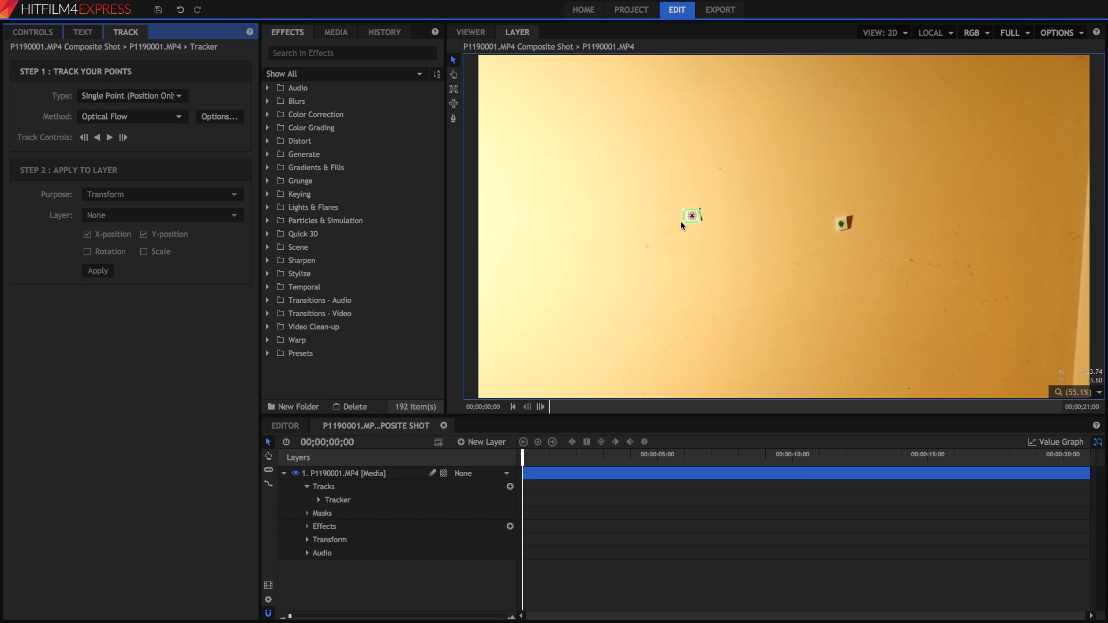
- Zoom in on the tracked marker, set Method to Template Match, and open Track & Stabilize Options
{"action": "scroll", "coordinate": [690, 218], "scroll_direction": "up", "scroll_amount": 3}
{"action": "scroll", "coordinate": [690, 219], "scroll_direction": "up", "scroll_amount": 4}
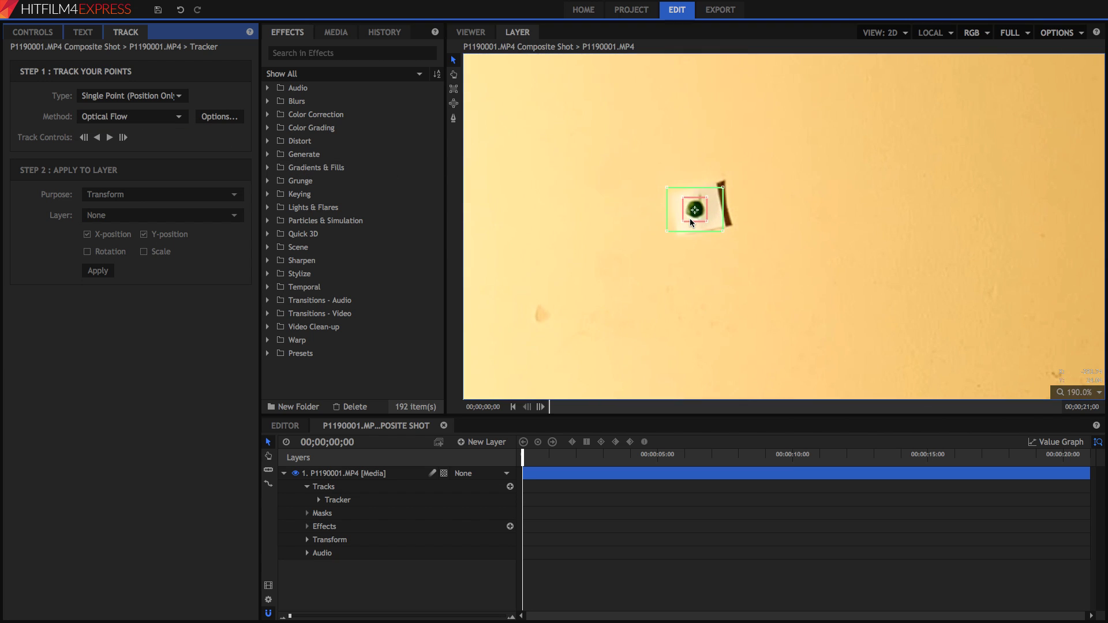
{"action": "key", "text": "h"}
{"action": "left_click_drag", "start_coordinate": [615, 240], "coordinate": [632, 261]}
{"action": "key", "text": "v"}
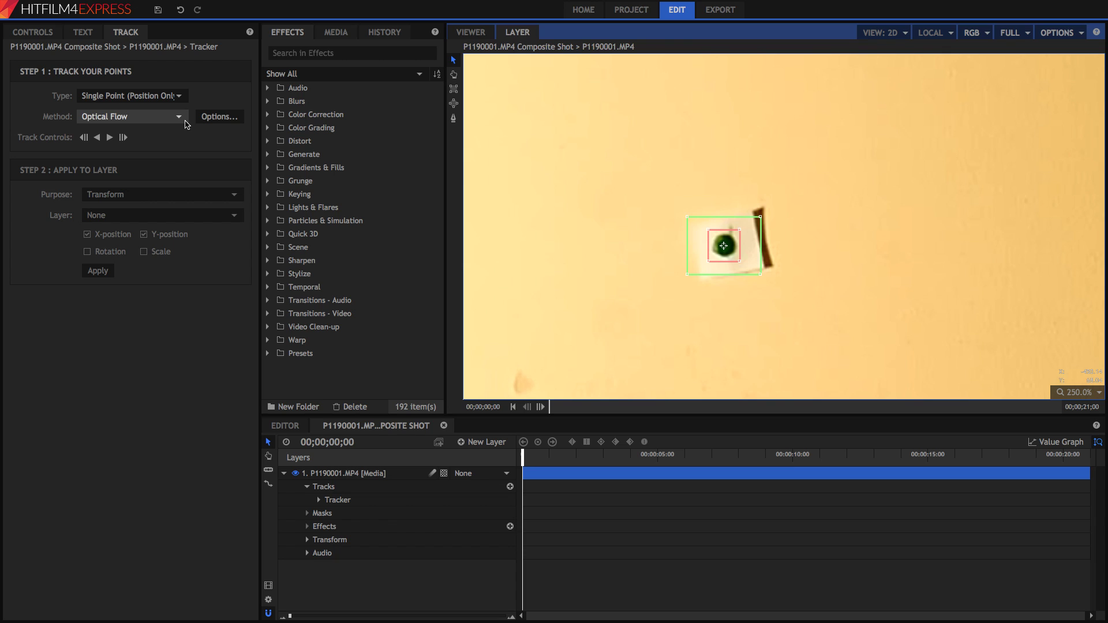
{"action": "left_click", "coordinate": [147, 119]}
{"action": "left_click", "coordinate": [149, 127]}
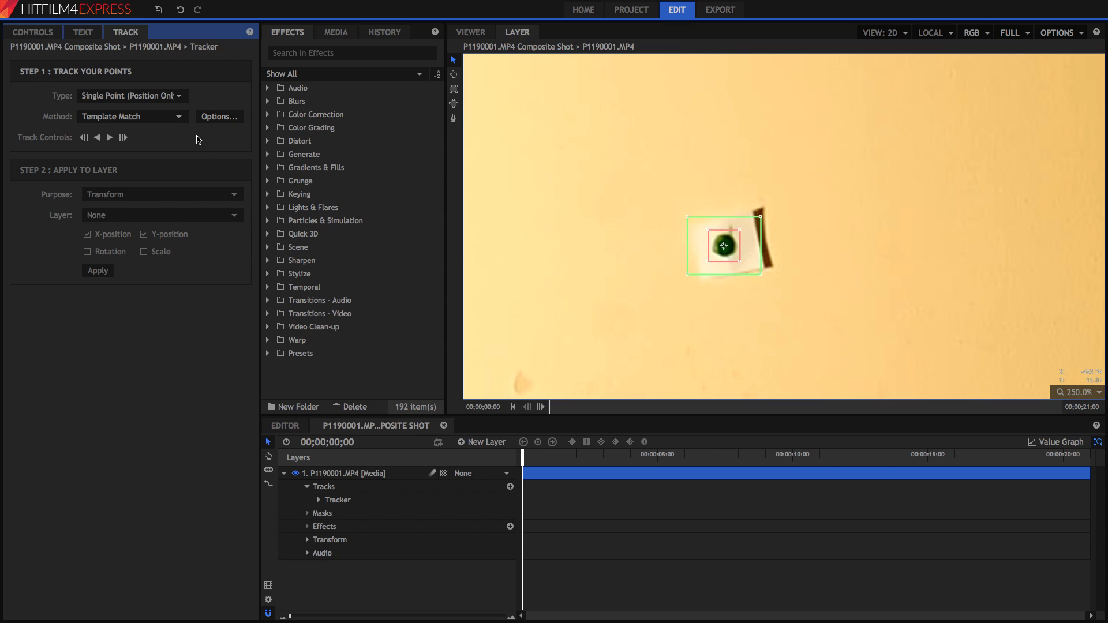
{"action": "left_click", "coordinate": [207, 118]}
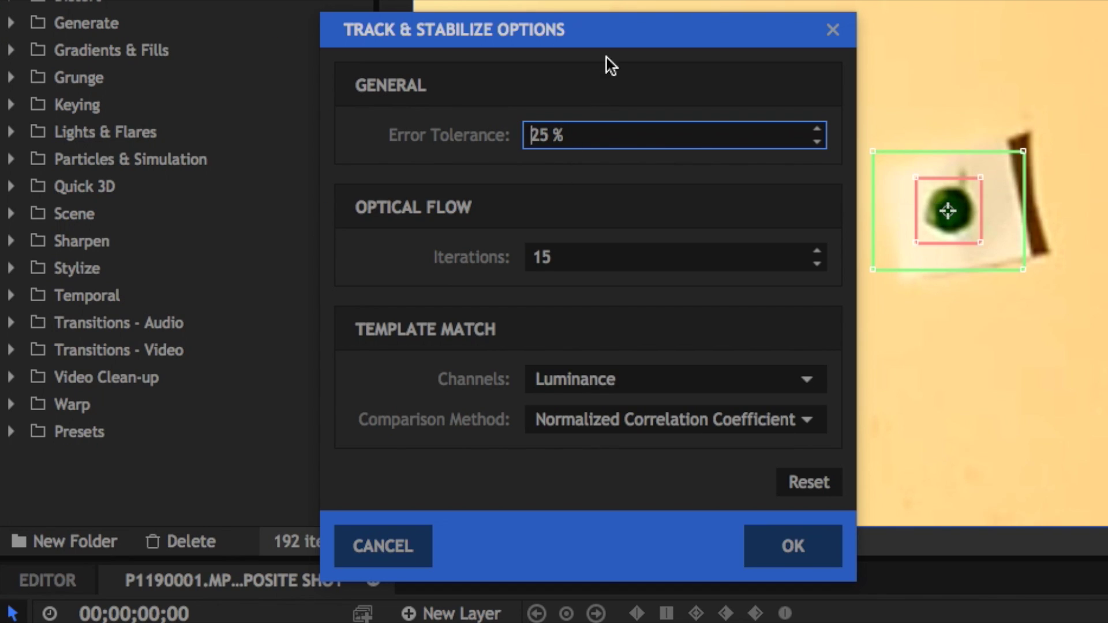
- Move the options window aside and try switching Channels from Luminance to RGB
{"action": "left_click_drag", "start_coordinate": [611, 38], "coordinate": [562, 37]}
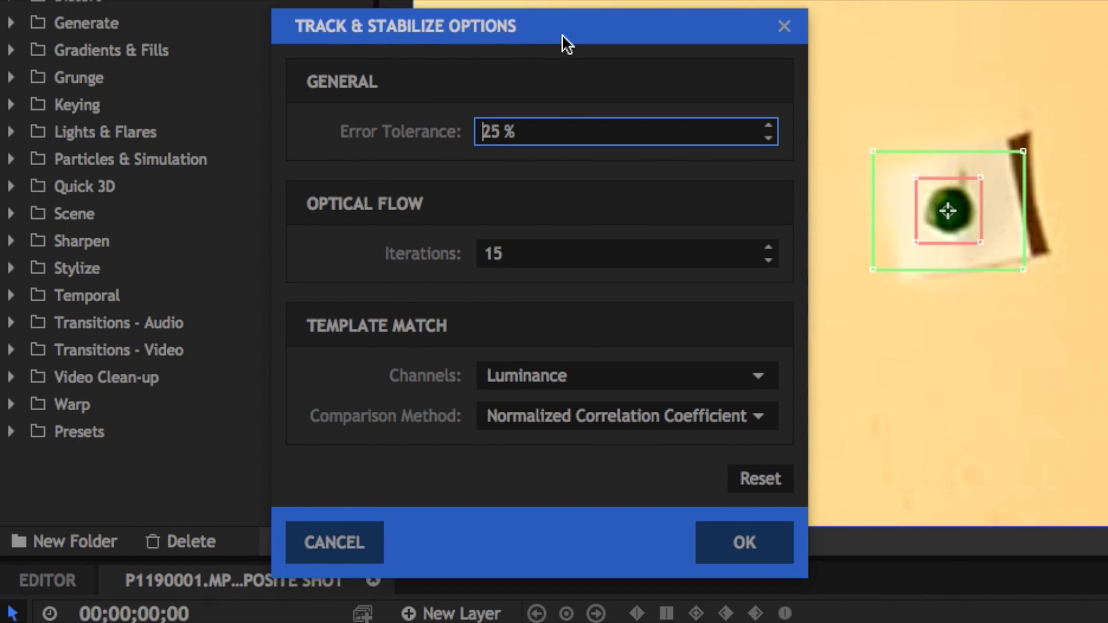
{"action": "mouse_move", "coordinate": [564, 126]}
{"action": "mouse_move", "coordinate": [528, 132]}
{"action": "mouse_move", "coordinate": [531, 247]}
{"action": "left_click", "coordinate": [534, 377]}
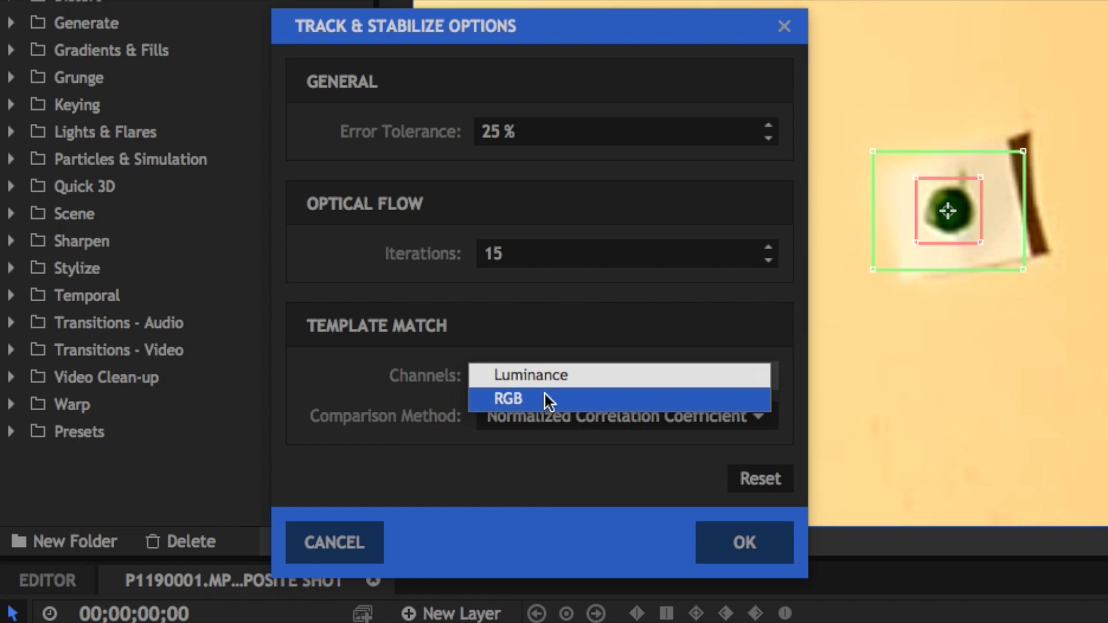
{"action": "left_click", "coordinate": [544, 394]}
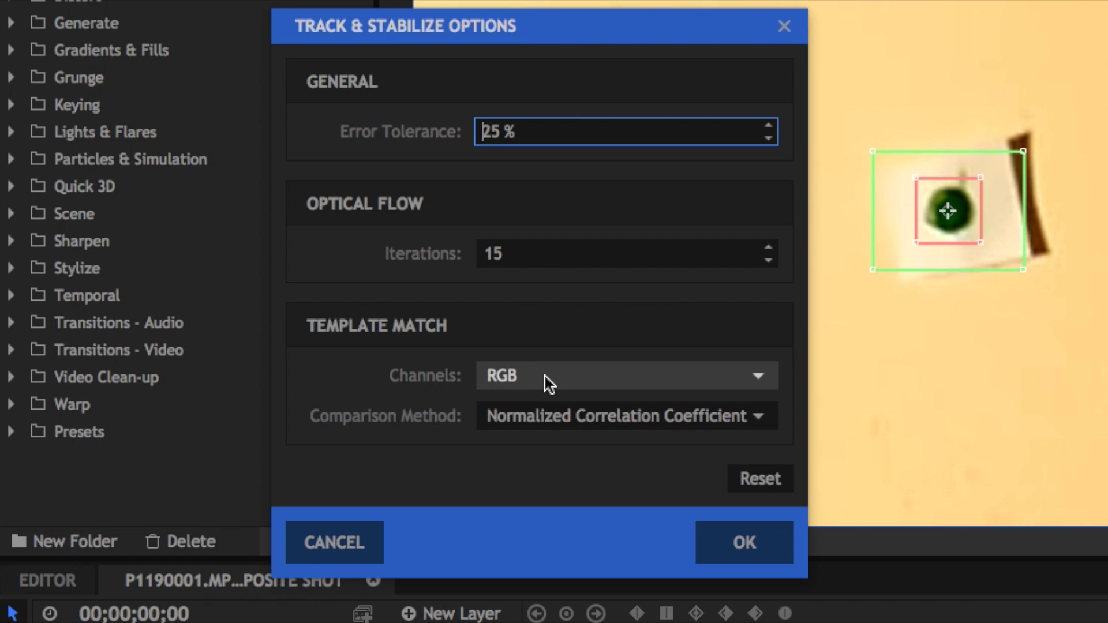
- Keep Normalized Correlation Coefficient, reset options to defaults (Luminance, 25% tolerance), and close with OK
{"action": "left_click", "coordinate": [521, 415]}
{"action": "left_click", "coordinate": [470, 404]}
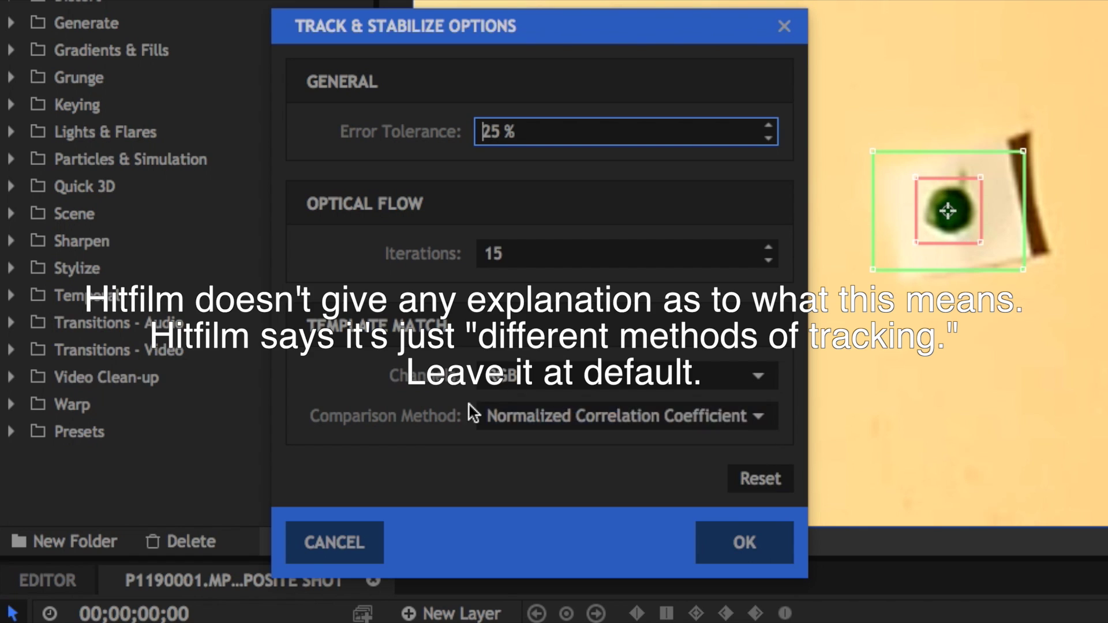
{"action": "left_click", "coordinate": [552, 424]}
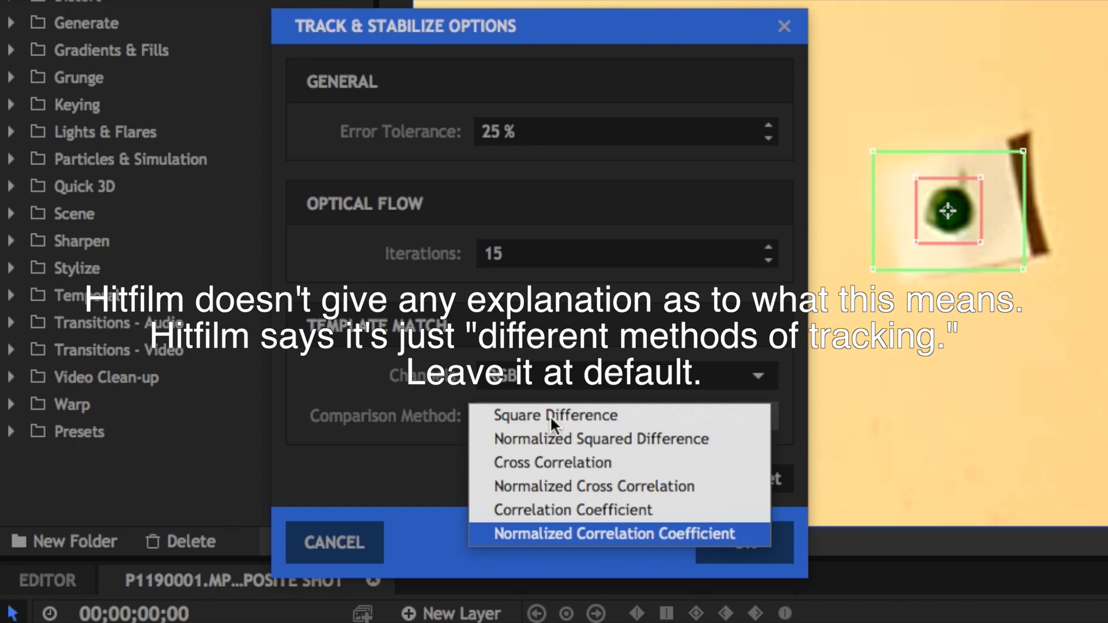
{"action": "left_click", "coordinate": [536, 536]}
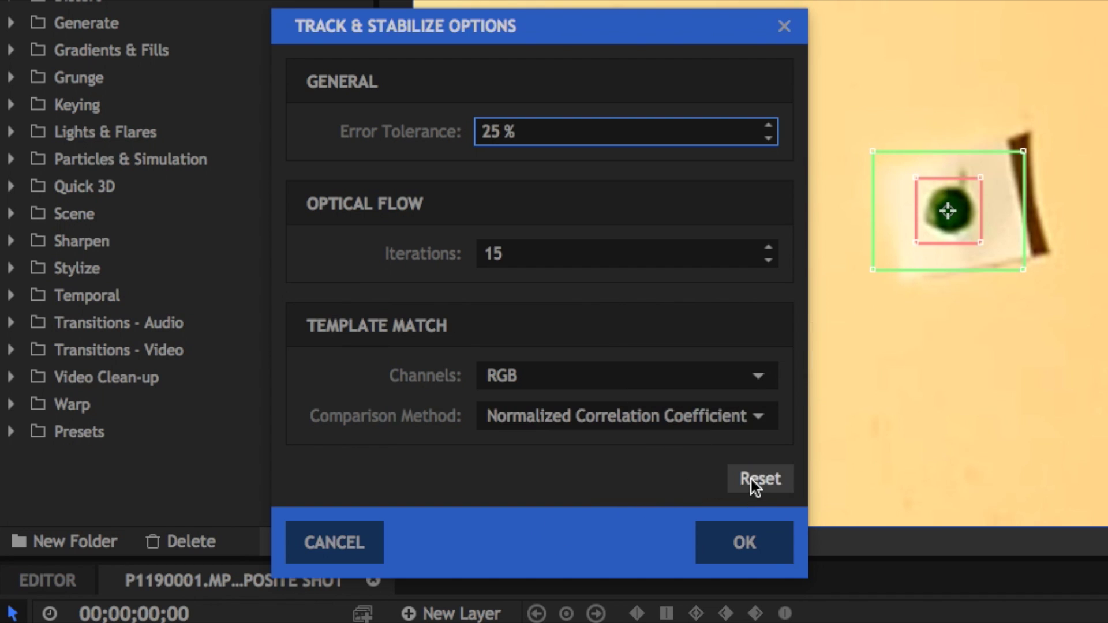
{"action": "left_click", "coordinate": [625, 375]}
{"action": "left_click", "coordinate": [633, 400]}
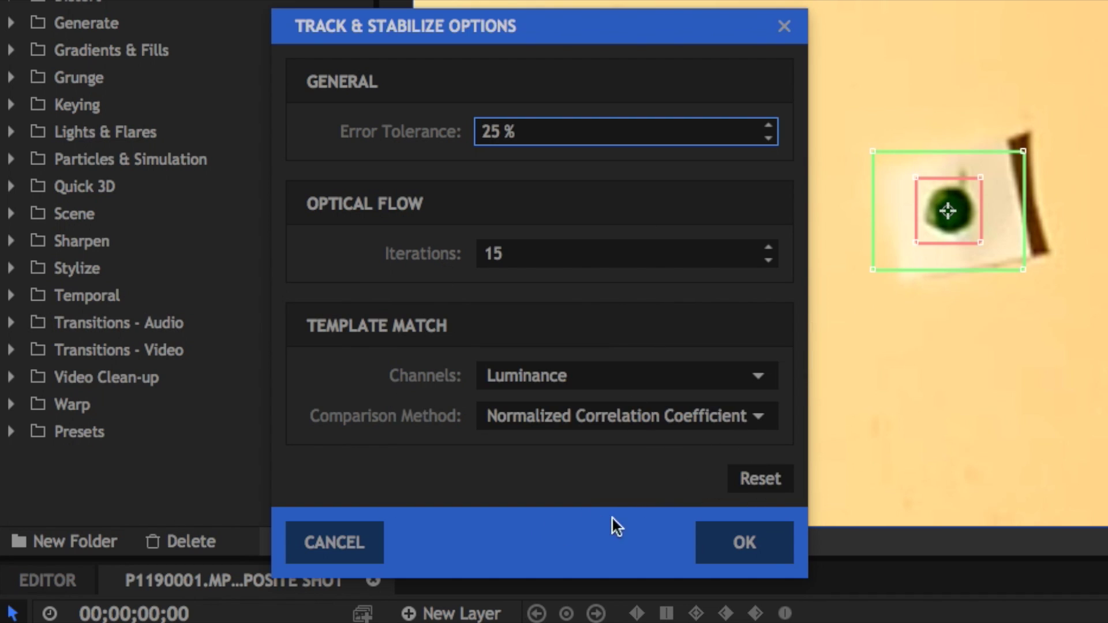
{"action": "left_click", "coordinate": [770, 538]}
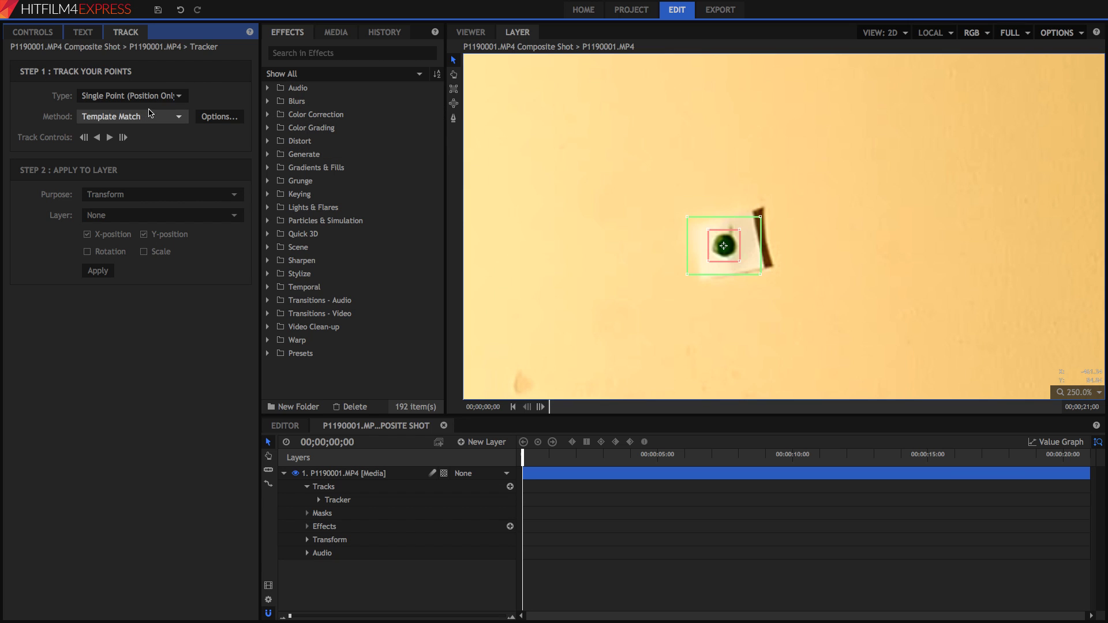
- Switch Method back to Optical Flow and track the dot forward, stopping at 00;00;01;29
{"action": "left_click", "coordinate": [145, 116]}
{"action": "left_click", "coordinate": [146, 117]}
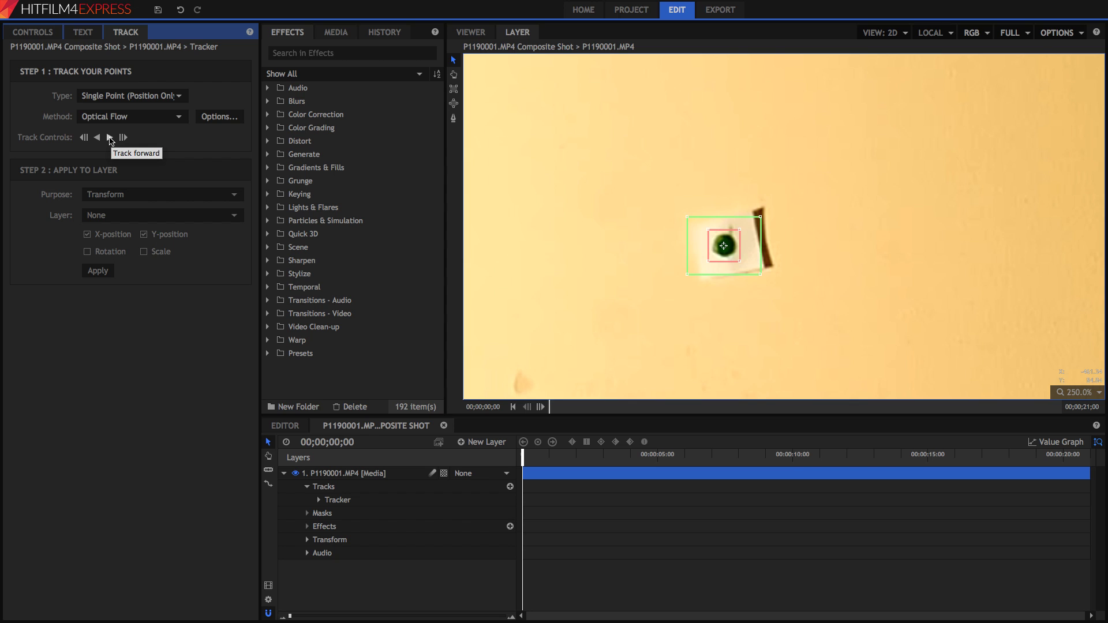
{"action": "left_click", "coordinate": [110, 138]}
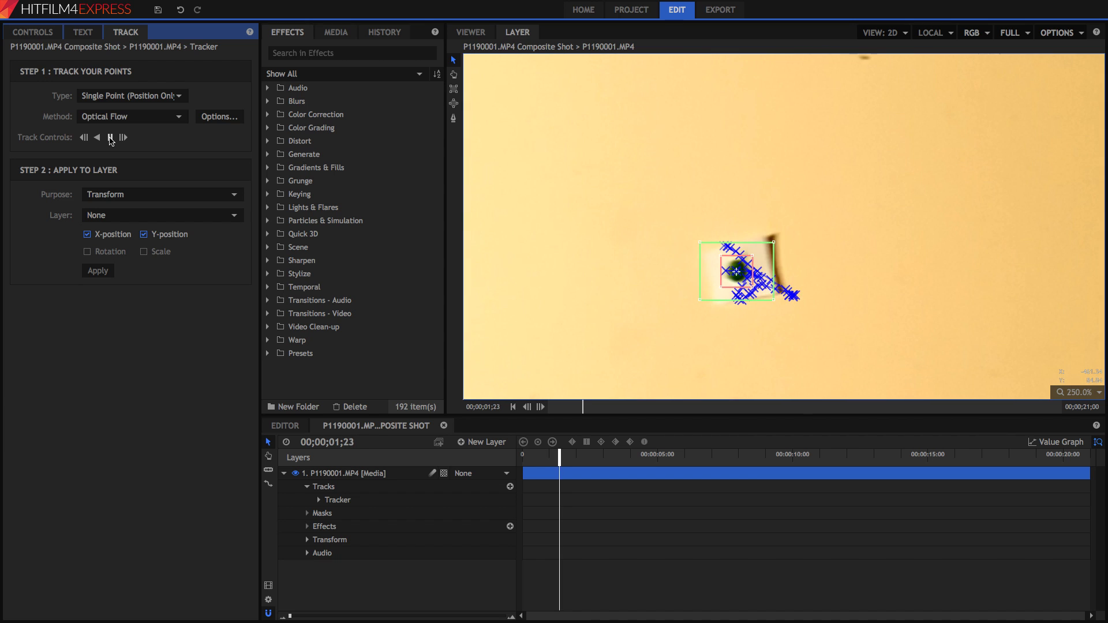
{"action": "left_click", "coordinate": [111, 137]}
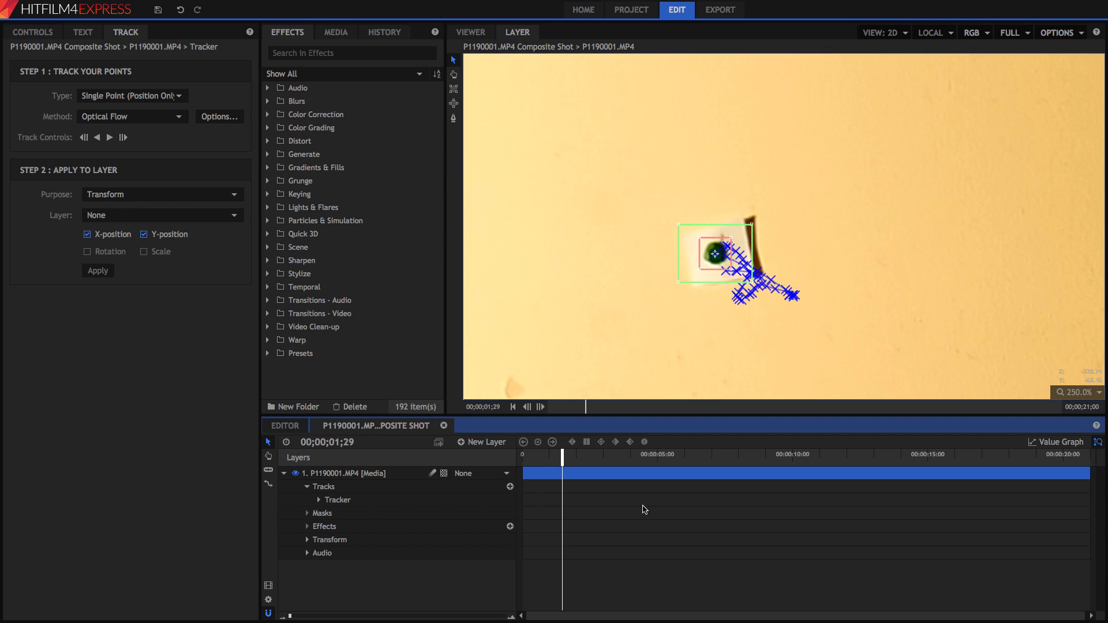
- Track forward three single frames, then run tracking forward and stop it at 00;00;01;47
{"action": "key", "text": "Right"}
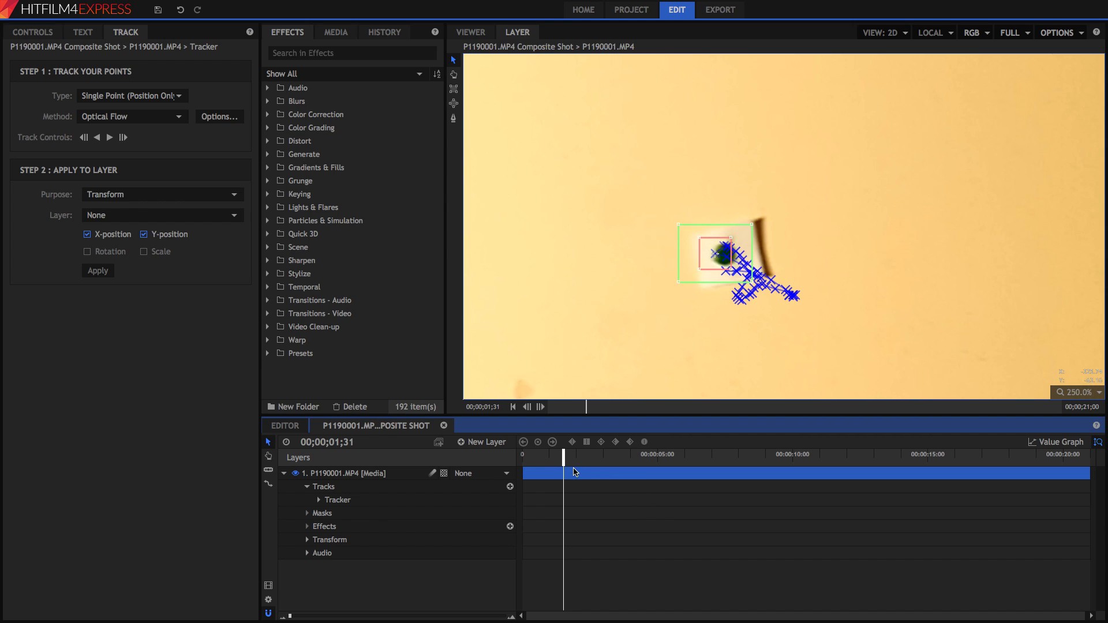
{"action": "key", "text": "Left"}
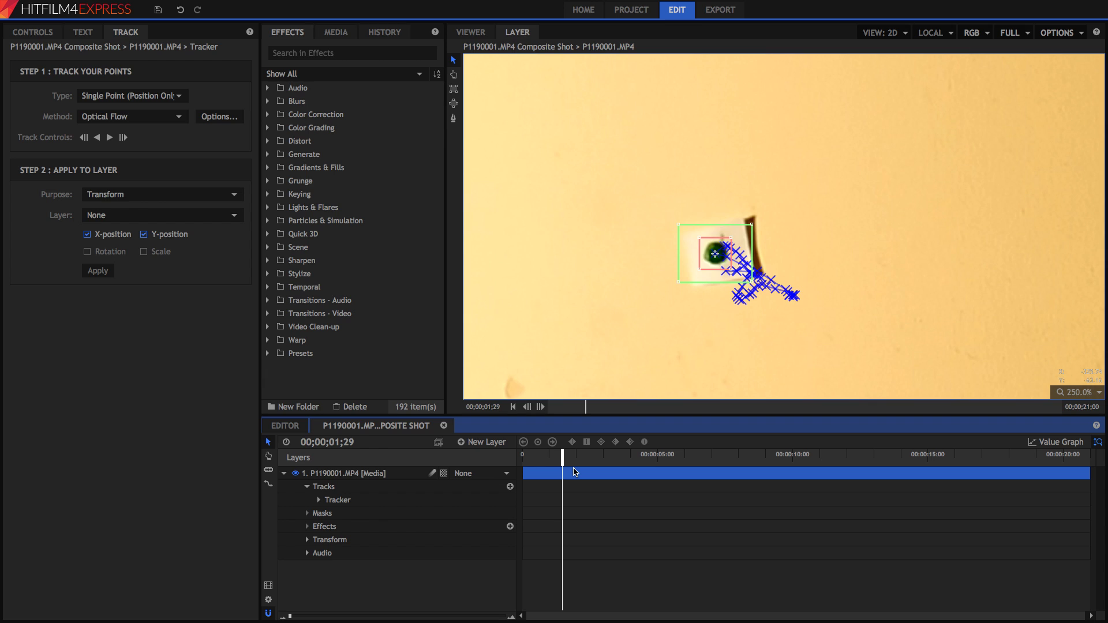
{"action": "left_click", "coordinate": [123, 137]}
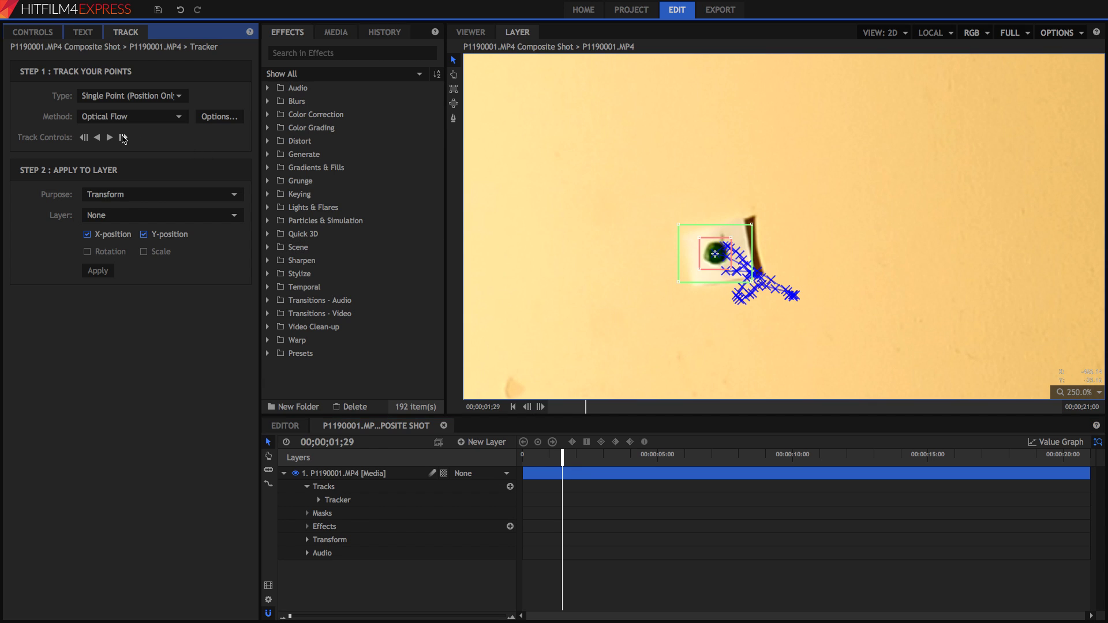
{"action": "left_click", "coordinate": [123, 138]}
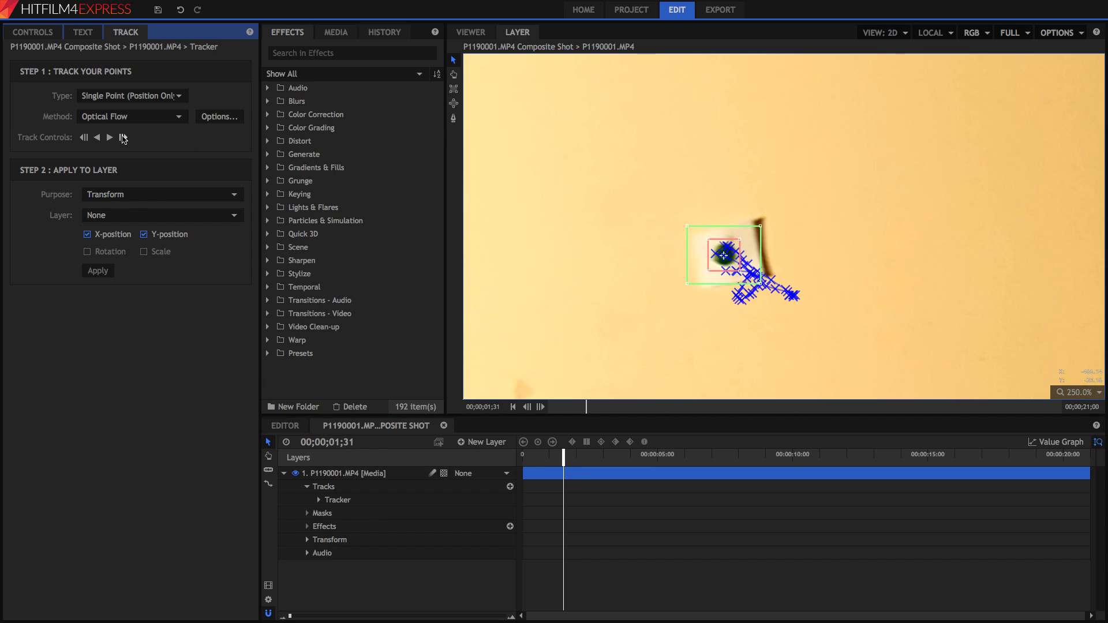
{"action": "left_click", "coordinate": [123, 137]}
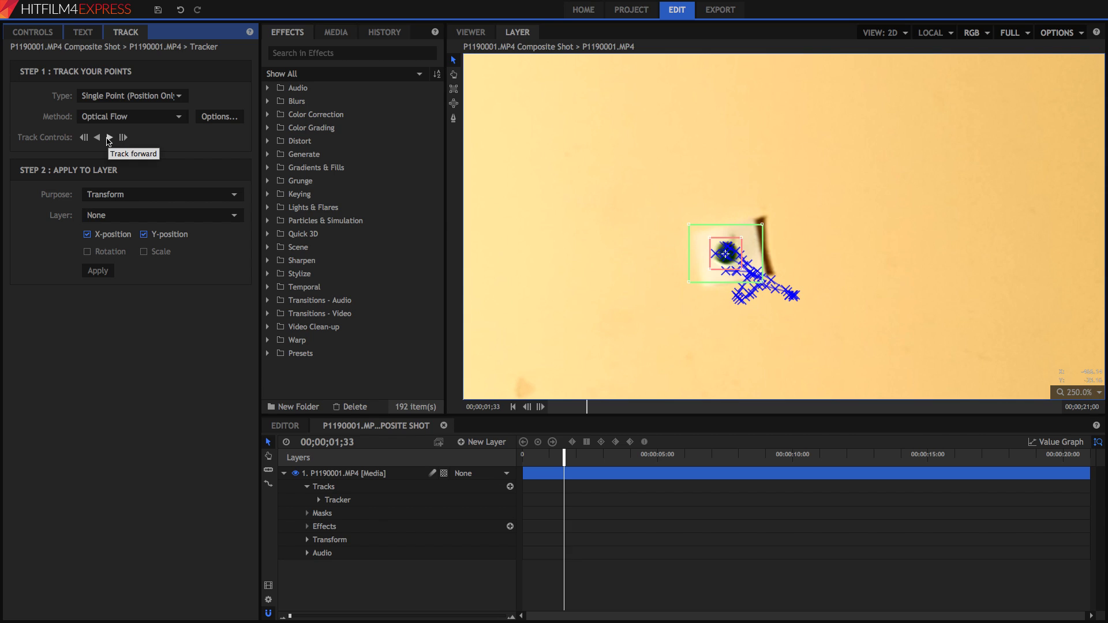
{"action": "left_click", "coordinate": [109, 138]}
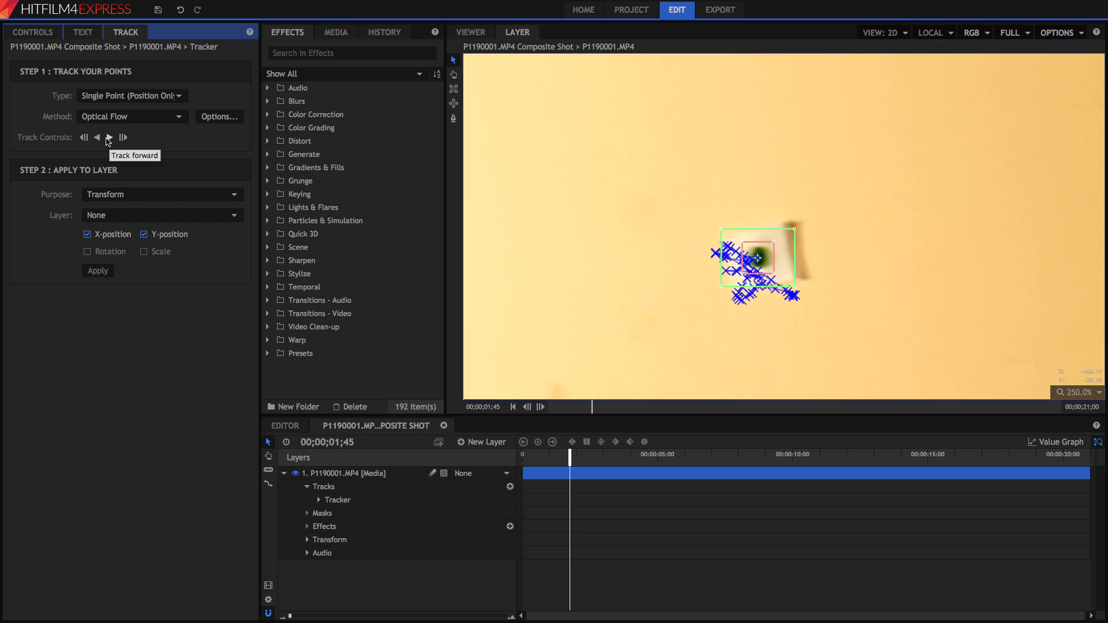
{"action": "left_click", "coordinate": [109, 139]}
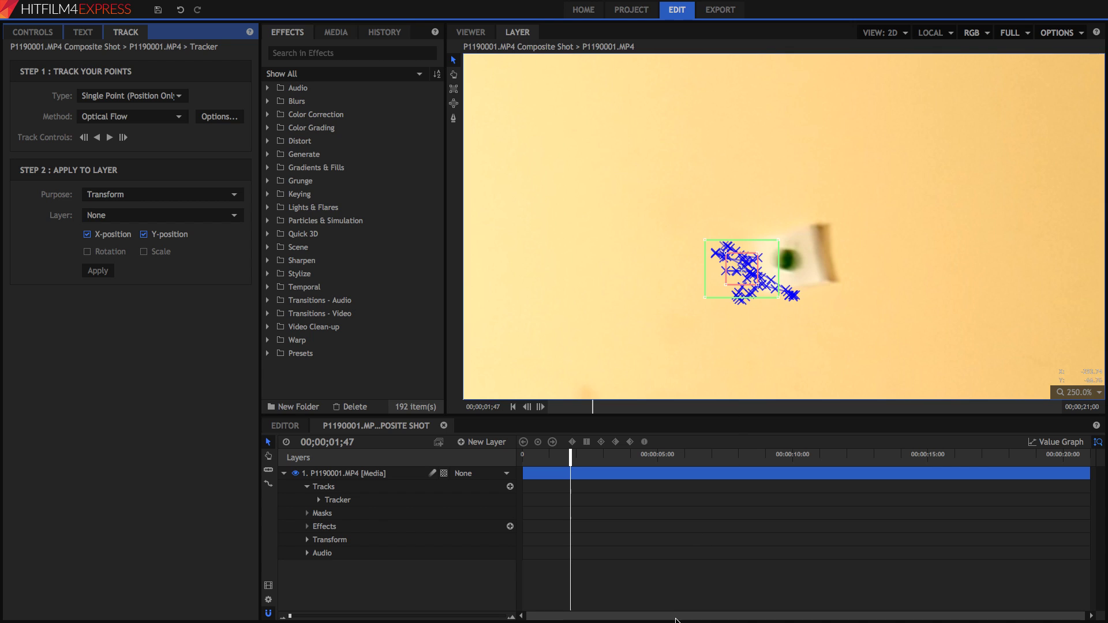
{"action": "left_click", "coordinate": [659, 584]}
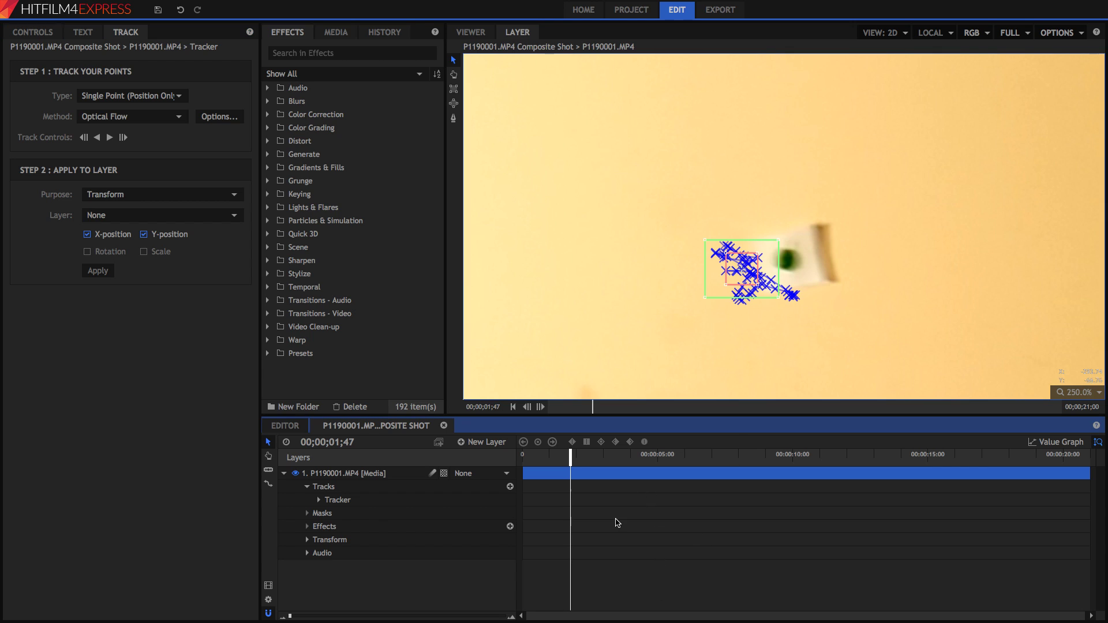
- Step through frames and drag the tracking point back onto the dark dot
{"action": "key", "text": "Left"}
{"action": "key", "text": "Left"}
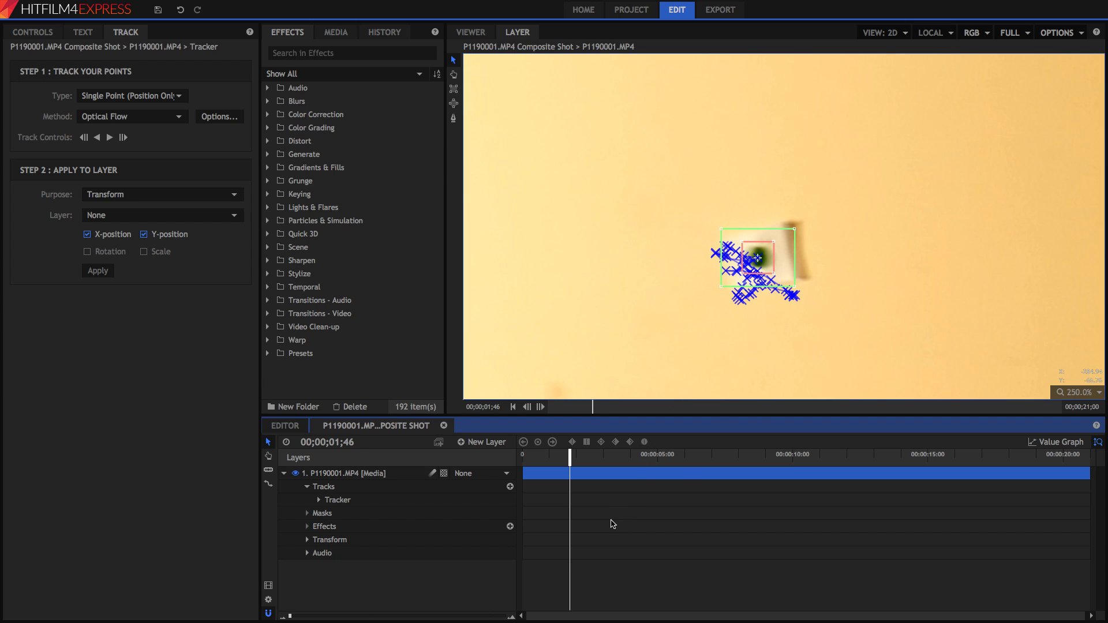
{"action": "key", "text": "Right"}
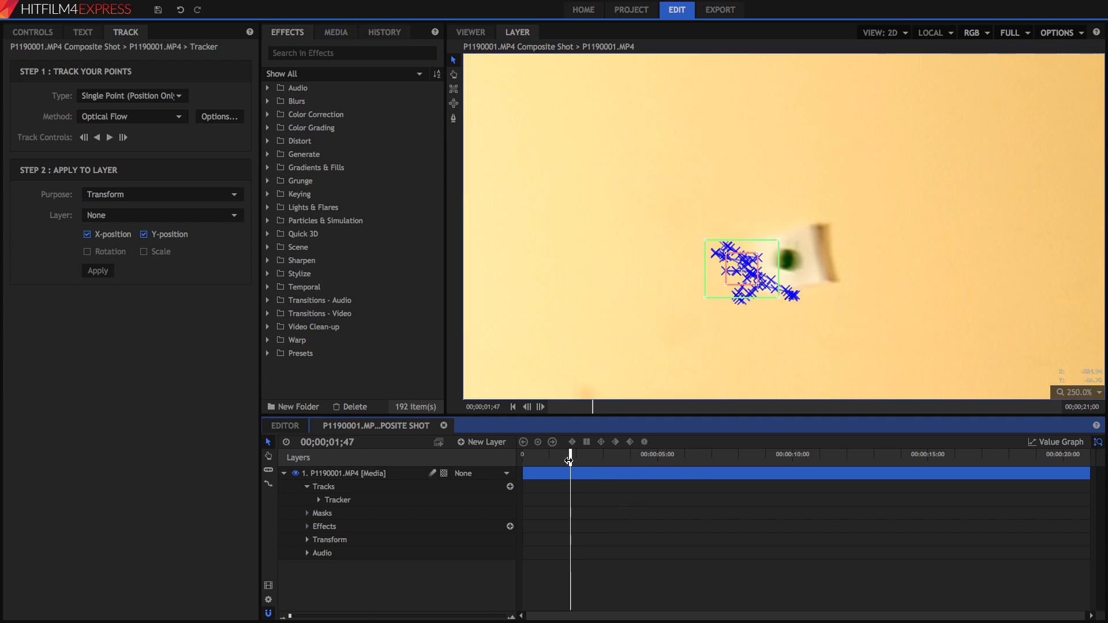
{"action": "left_click_drag", "start_coordinate": [748, 282], "coordinate": [792, 269]}
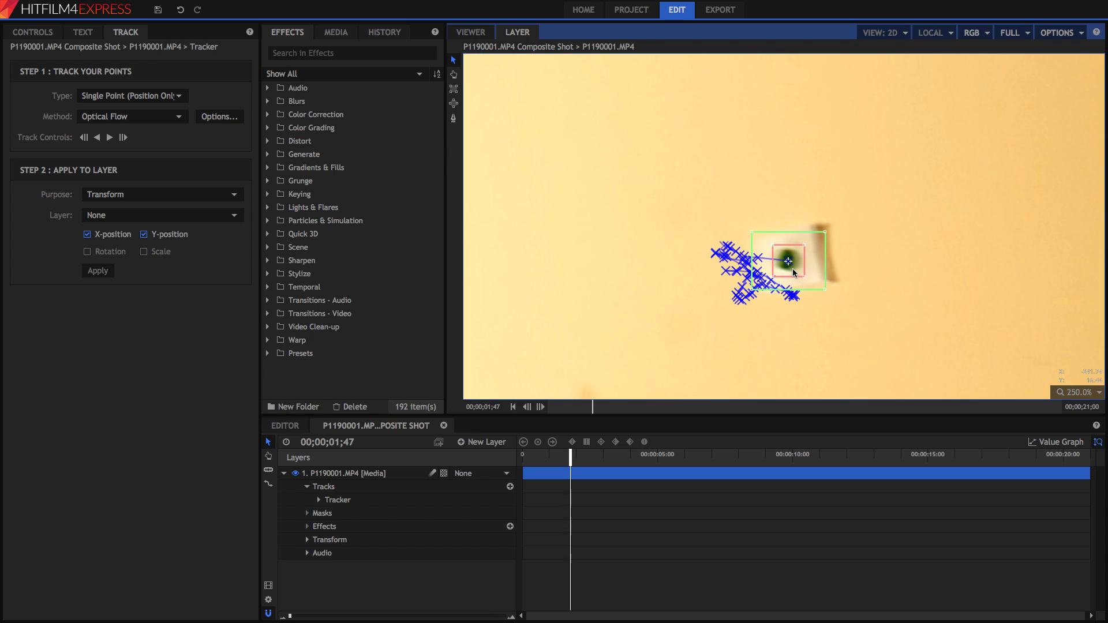
{"action": "key", "text": "Right"}
{"action": "left_click", "coordinate": [637, 495]}
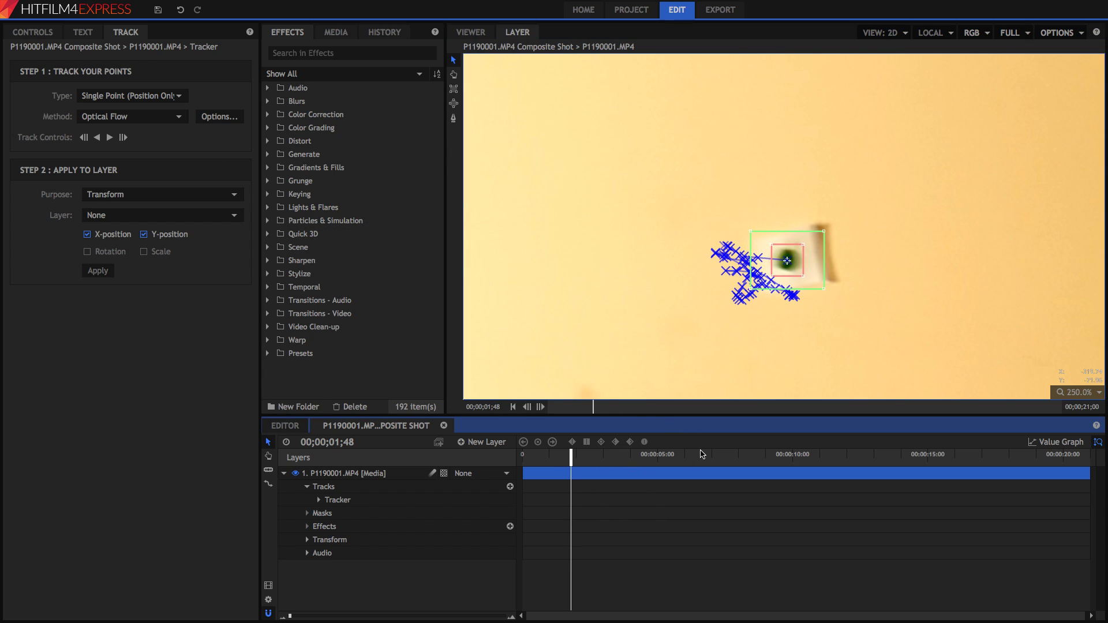
{"action": "key", "text": "Right"}
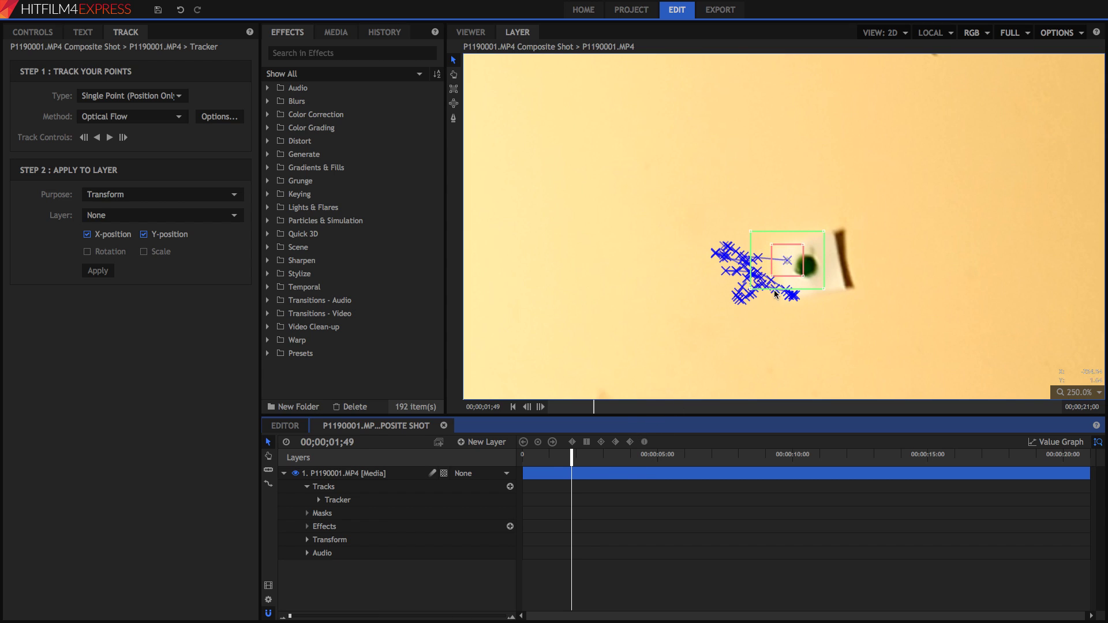
{"action": "left_click_drag", "start_coordinate": [790, 273], "coordinate": [807, 279]}
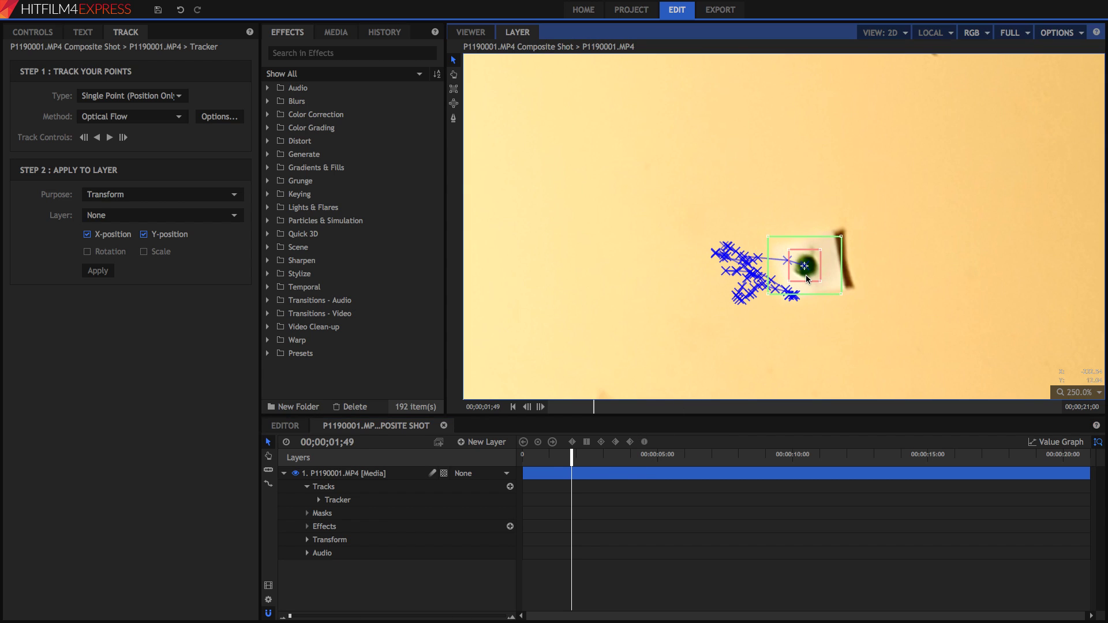
- Resume tracking forward, stop at 01;57, and open the Track & Stabilize Options
{"action": "left_click", "coordinate": [110, 137]}
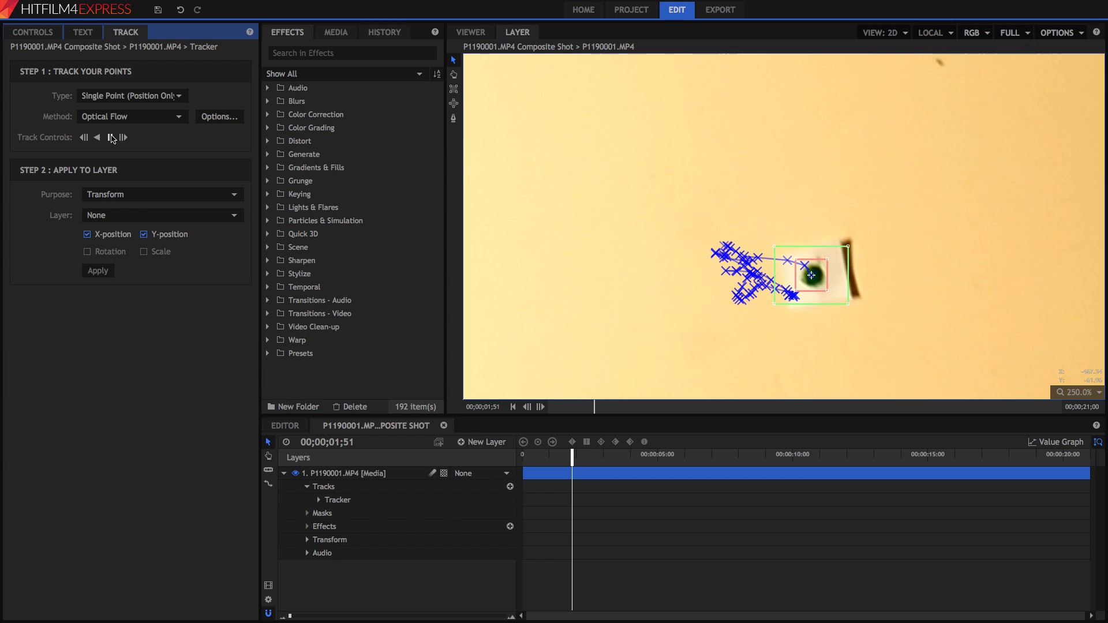
{"action": "left_click", "coordinate": [111, 137]}
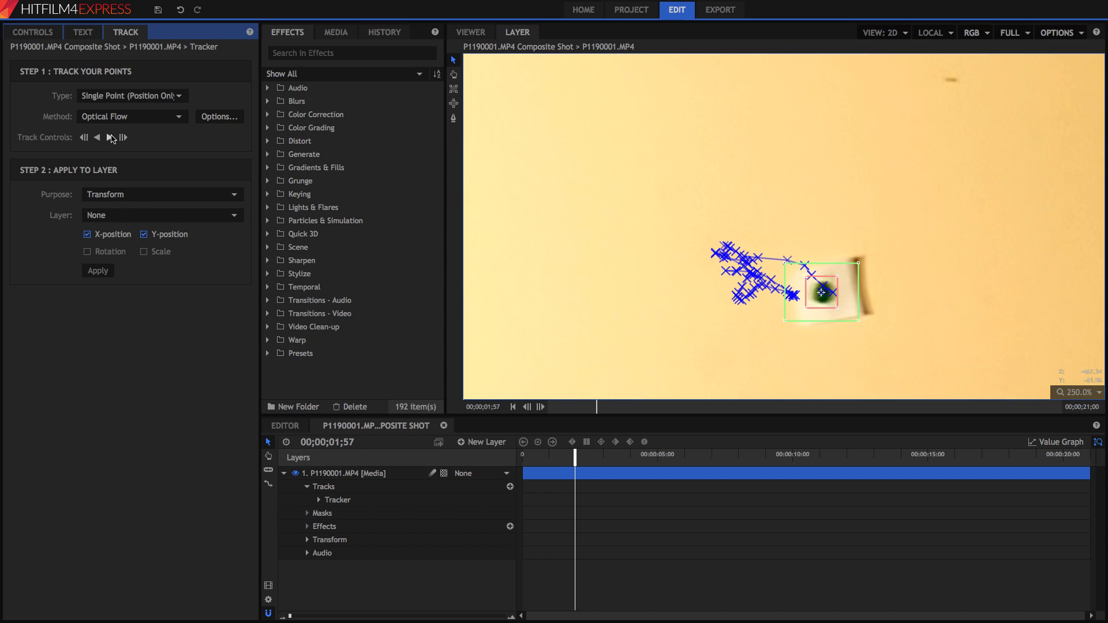
{"action": "left_click", "coordinate": [204, 119]}
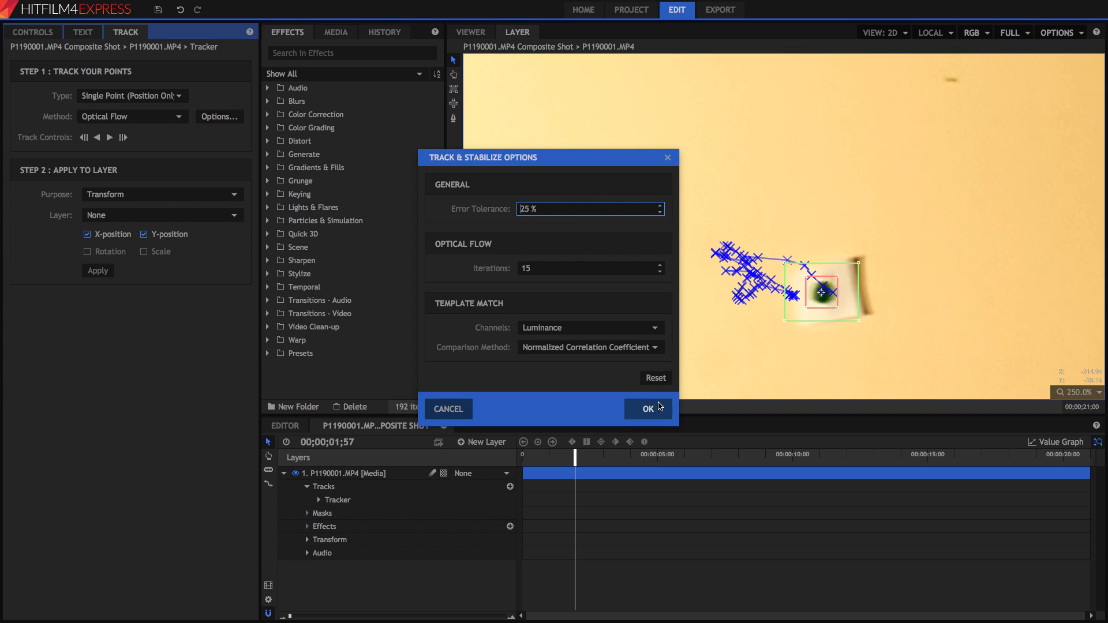
- Close the tracking options, fit the frame in the viewer, and rewind to the first frame
{"action": "left_click", "coordinate": [648, 408]}
{"action": "left_click", "coordinate": [1064, 395]}
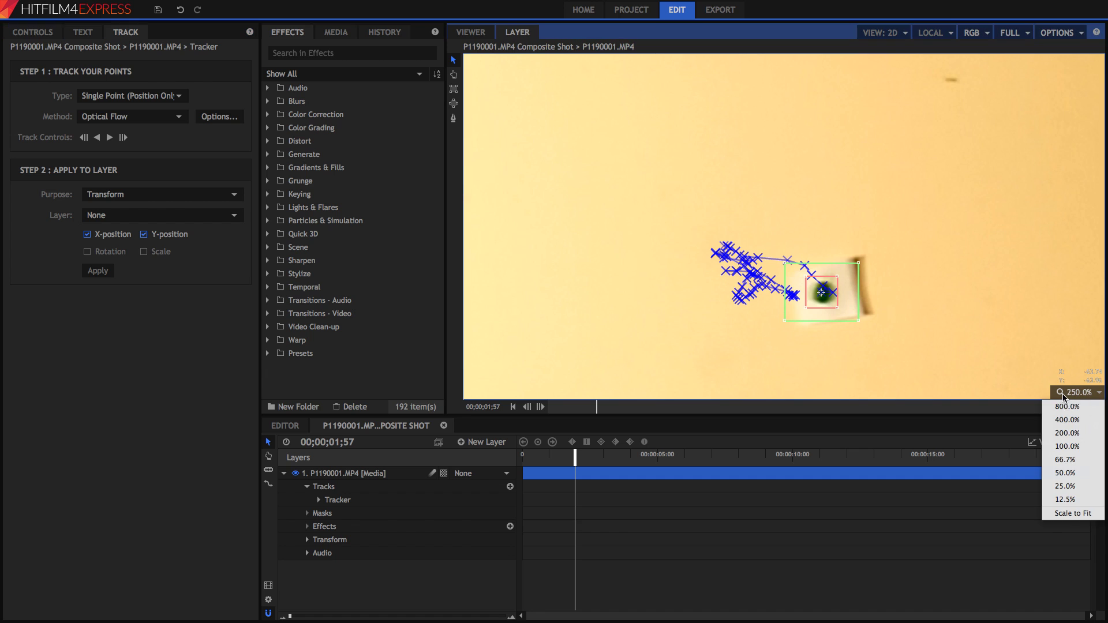
{"action": "left_click", "coordinate": [1071, 515]}
{"action": "left_click_drag", "start_coordinate": [572, 457], "coordinate": [521, 459]}
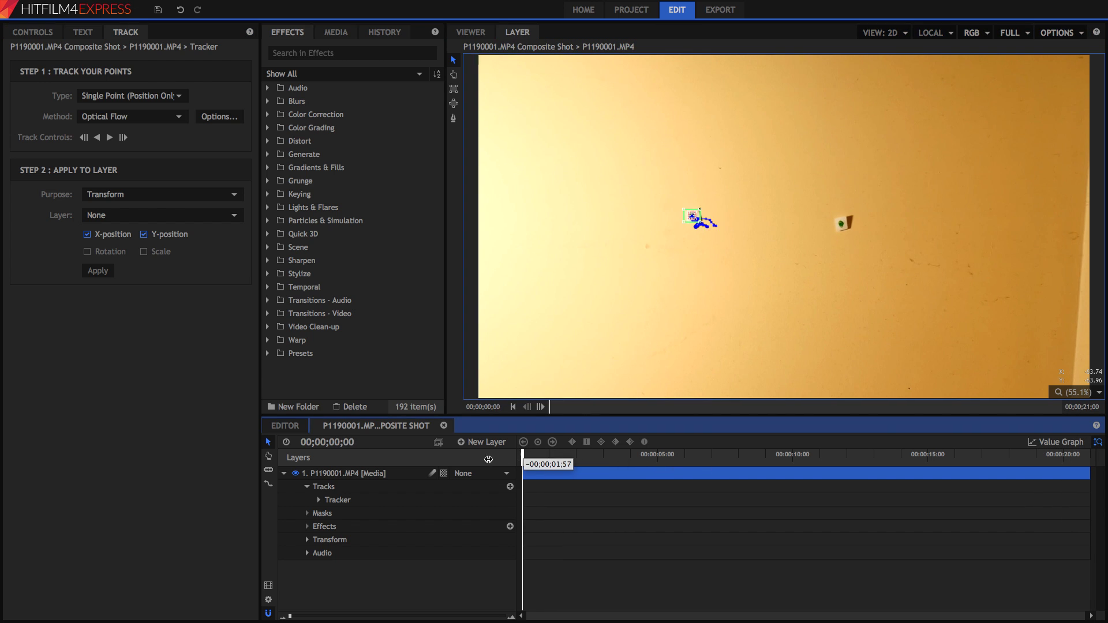
- Switch to Double Points, place and resize the second point on the right-hand dot, and track forward
{"action": "left_click", "coordinate": [130, 96]}
{"action": "left_click", "coordinate": [139, 107]}
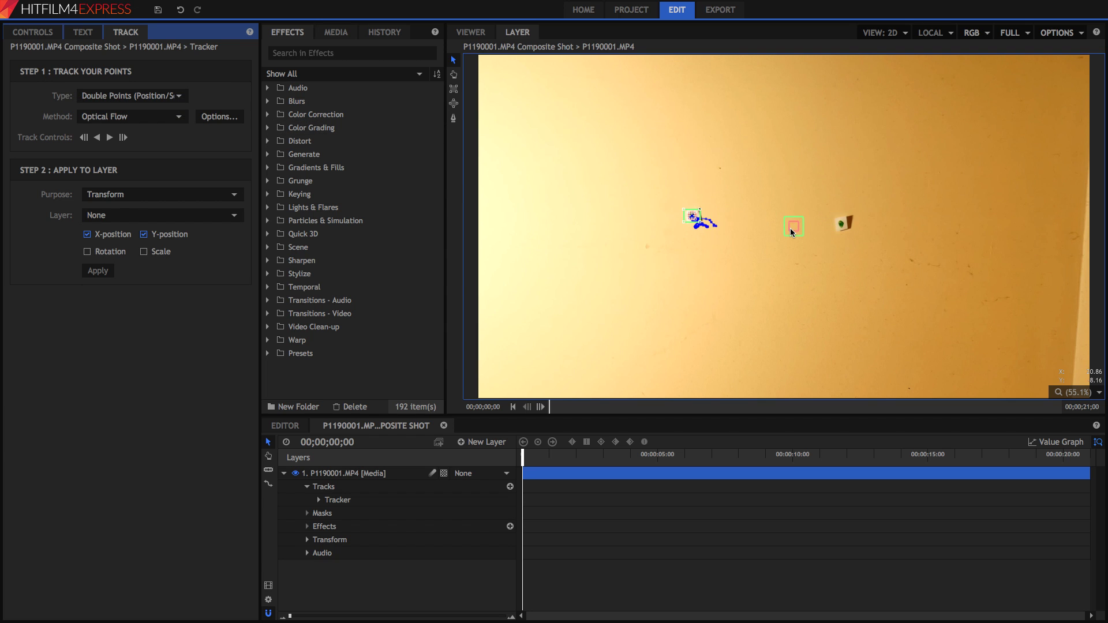
{"action": "left_click_drag", "start_coordinate": [793, 227], "coordinate": [839, 227]}
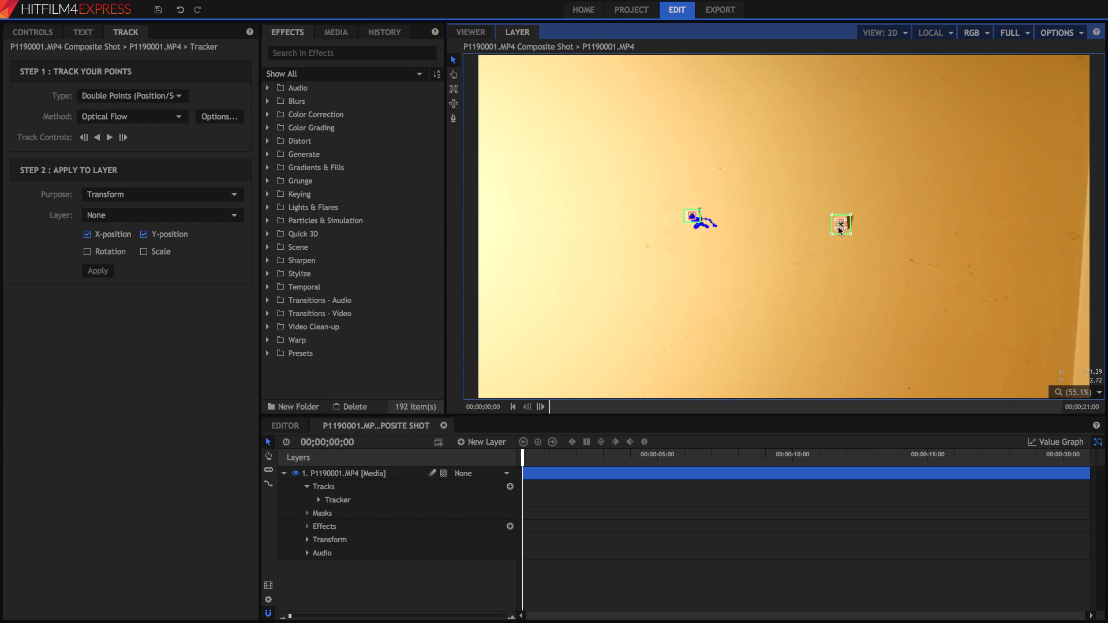
{"action": "scroll", "coordinate": [839, 228], "scroll_direction": "up", "scroll_amount": 6}
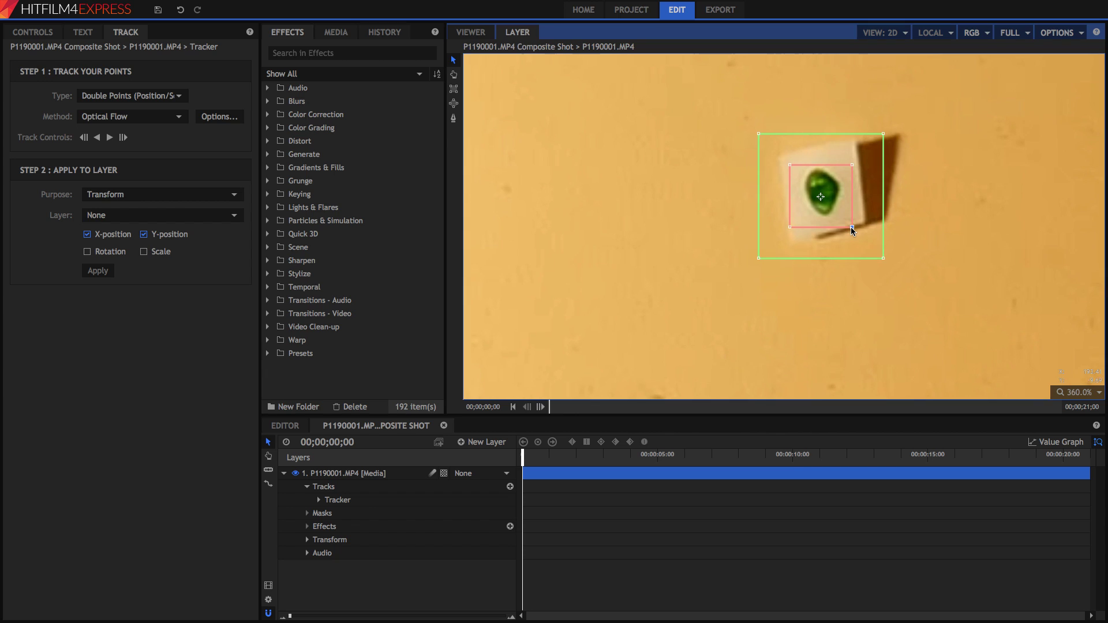
{"action": "left_click_drag", "start_coordinate": [852, 226], "coordinate": [839, 216]}
{"action": "left_click_drag", "start_coordinate": [883, 253], "coordinate": [882, 251]}
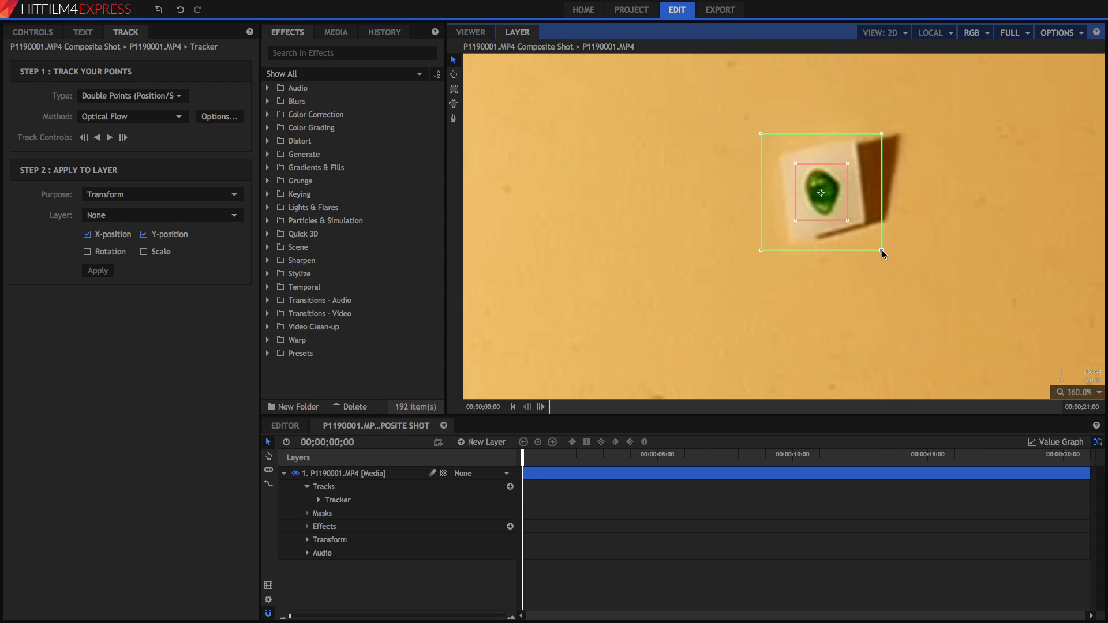
{"action": "left_click", "coordinate": [111, 138]}
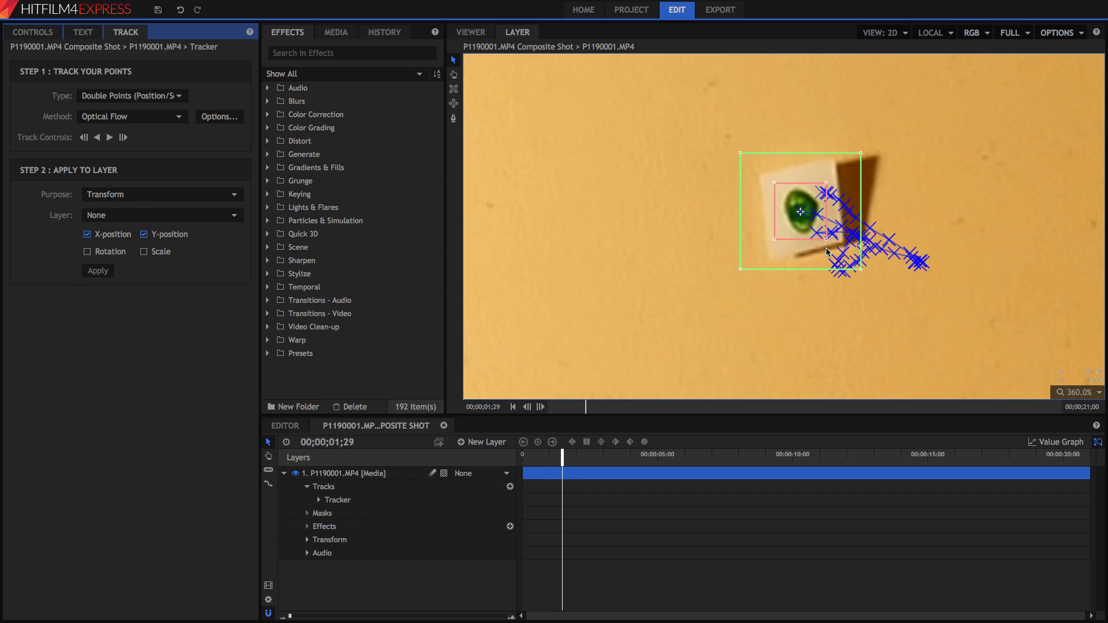
{"action": "scroll", "coordinate": [886, 259], "scroll_direction": "down", "scroll_amount": 5}
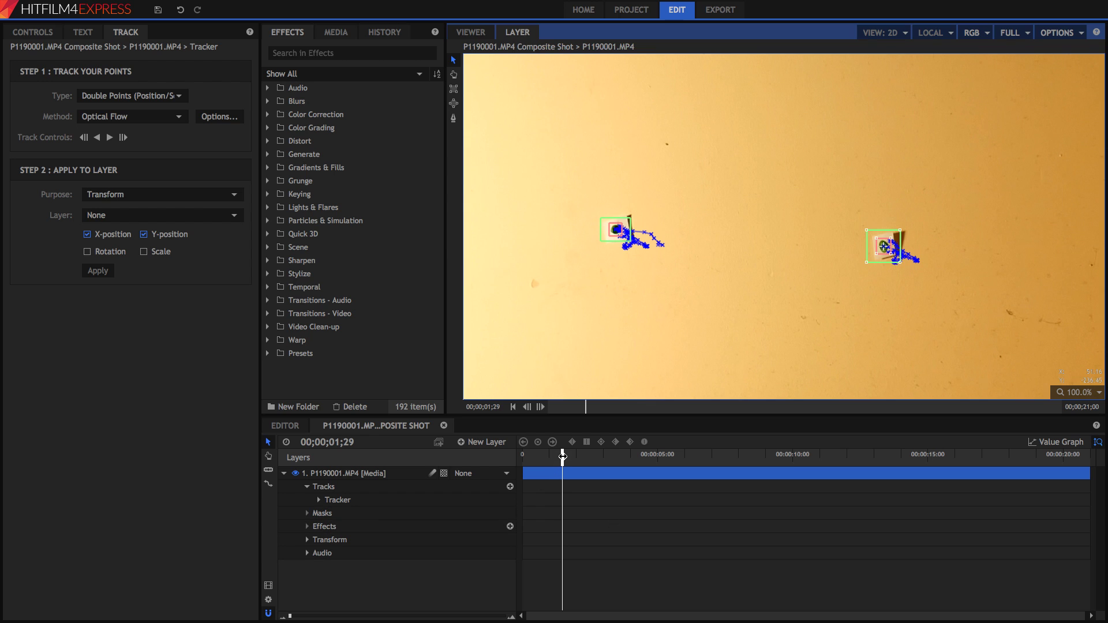
- Rewind to the first frame and keep the tracking purpose set to Transform
{"action": "left_click_drag", "start_coordinate": [563, 457], "coordinate": [504, 465]}
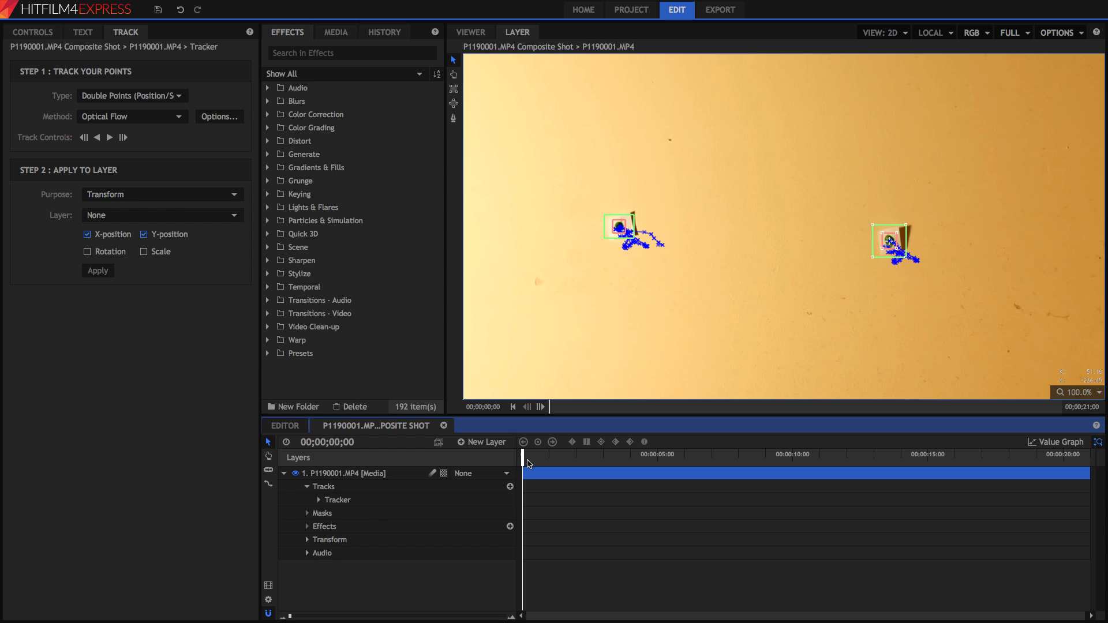
{"action": "left_click", "coordinate": [86, 167]}
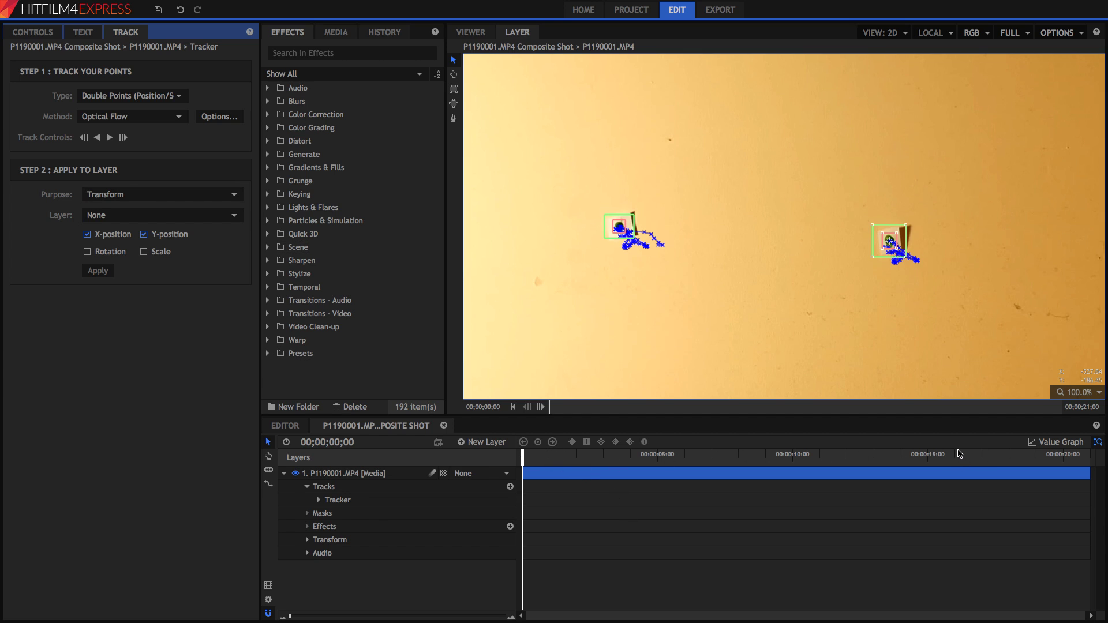
{"action": "left_click", "coordinate": [198, 193]}
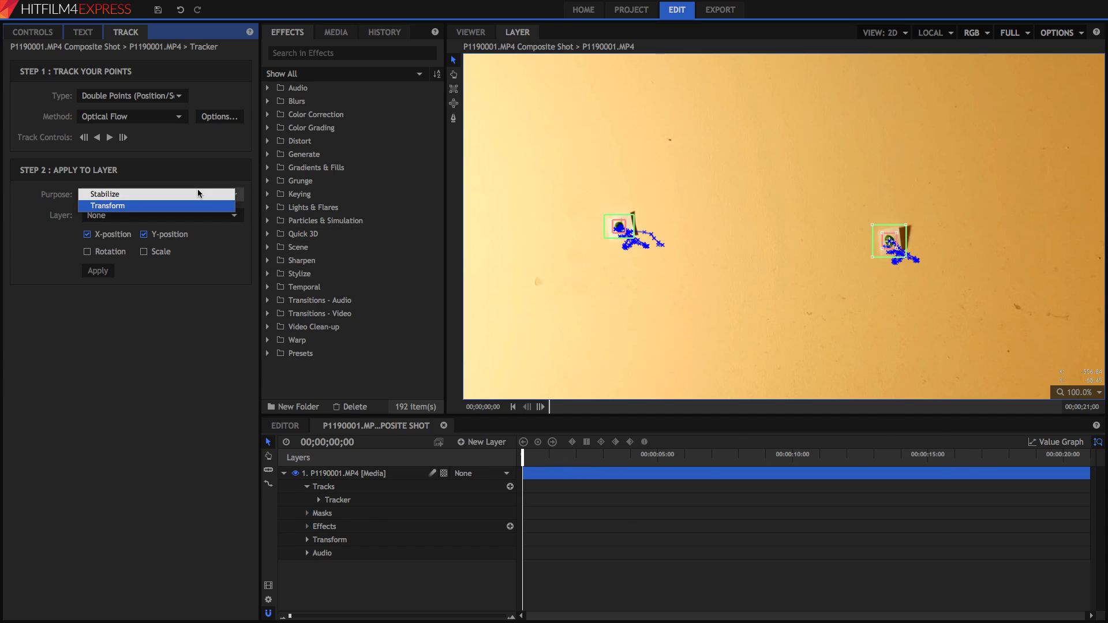
{"action": "left_click", "coordinate": [176, 205]}
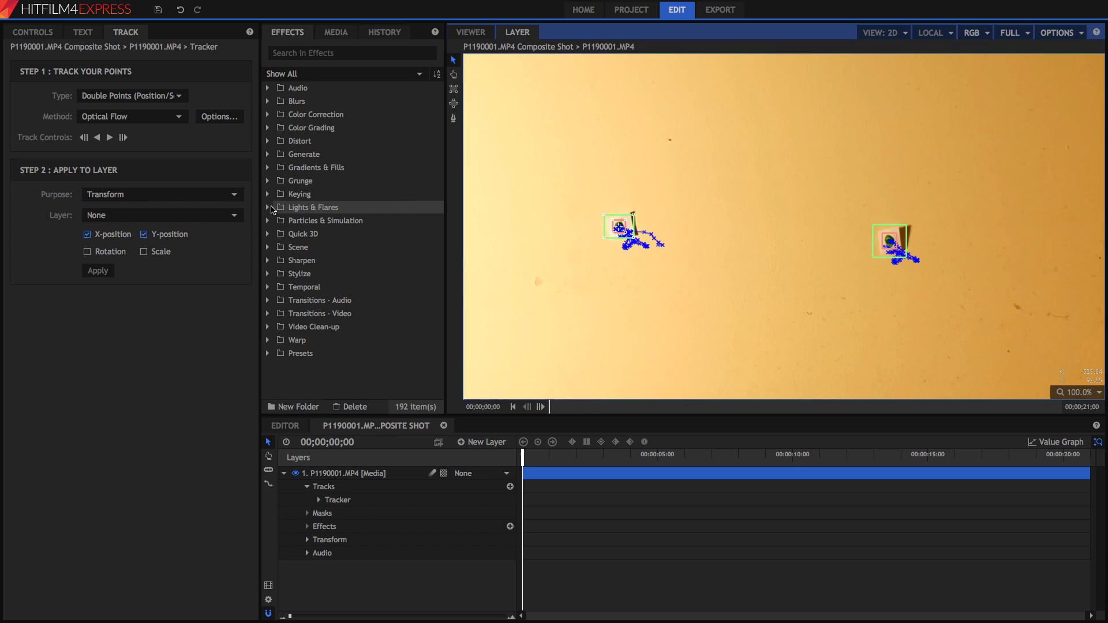
- Add a new Point layer and position it on the left wall marker
{"action": "left_click", "coordinate": [494, 441]}
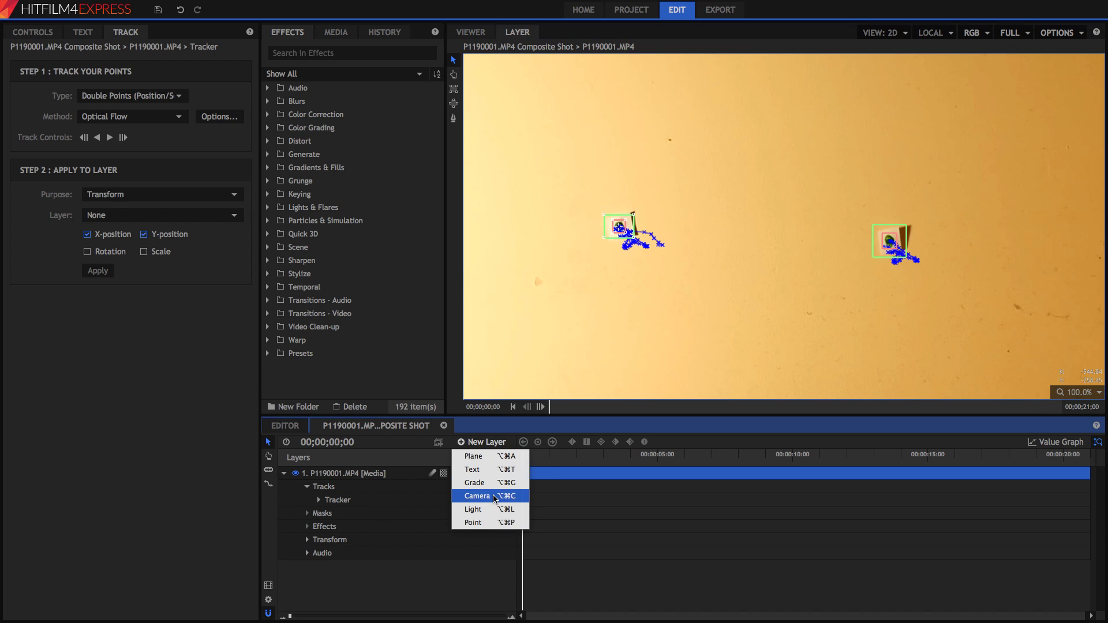
{"action": "left_click", "coordinate": [492, 525]}
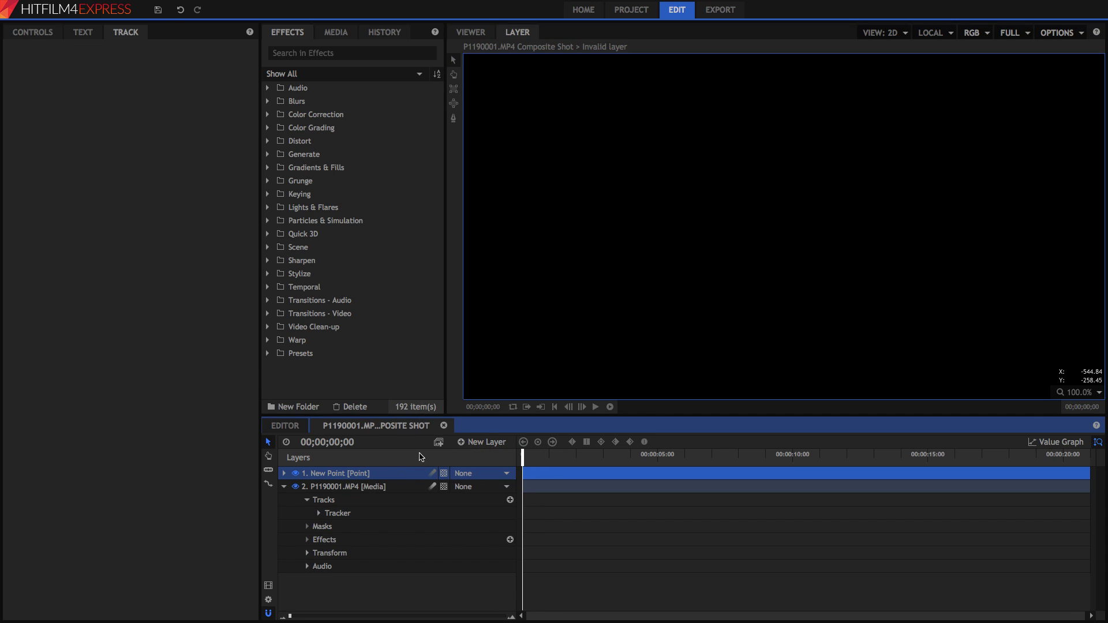
{"action": "left_click", "coordinate": [477, 32]}
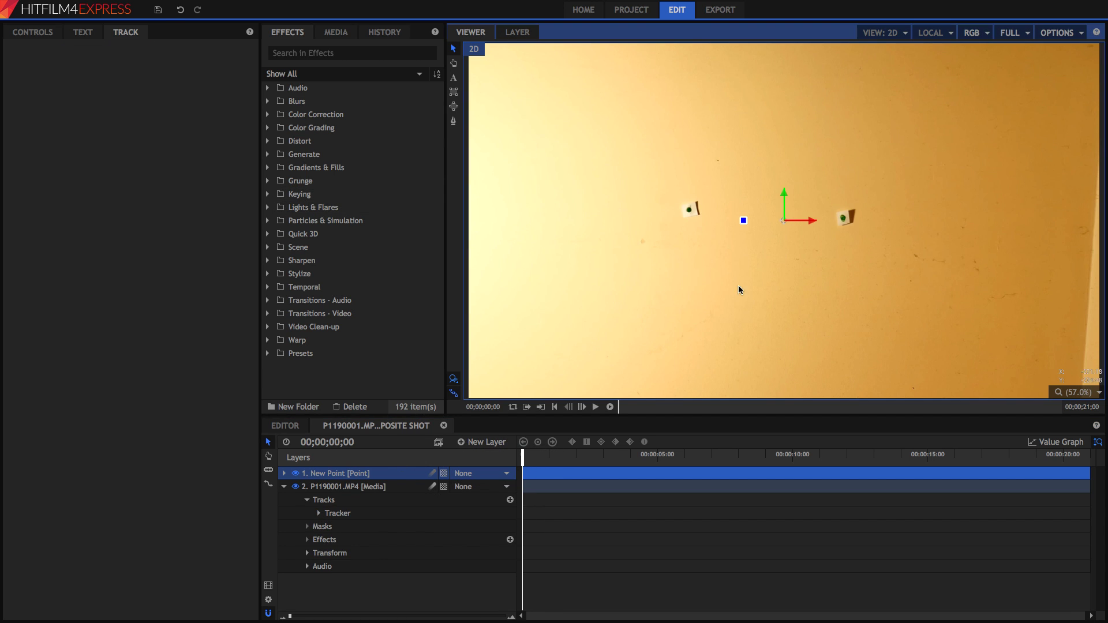
{"action": "mouse_move", "coordinate": [812, 222]}
{"action": "left_mouse_down"}
{"action": "mouse_move", "coordinate": [726, 215]}
{"action": "mouse_move", "coordinate": [693, 185]}
{"action": "left_mouse_up"}
{"action": "left_click_drag", "start_coordinate": [692, 181], "coordinate": [691, 182]}
- Apply the tracker to 1. New Point with rotation and scale included
{"action": "left_click", "coordinate": [347, 514]}
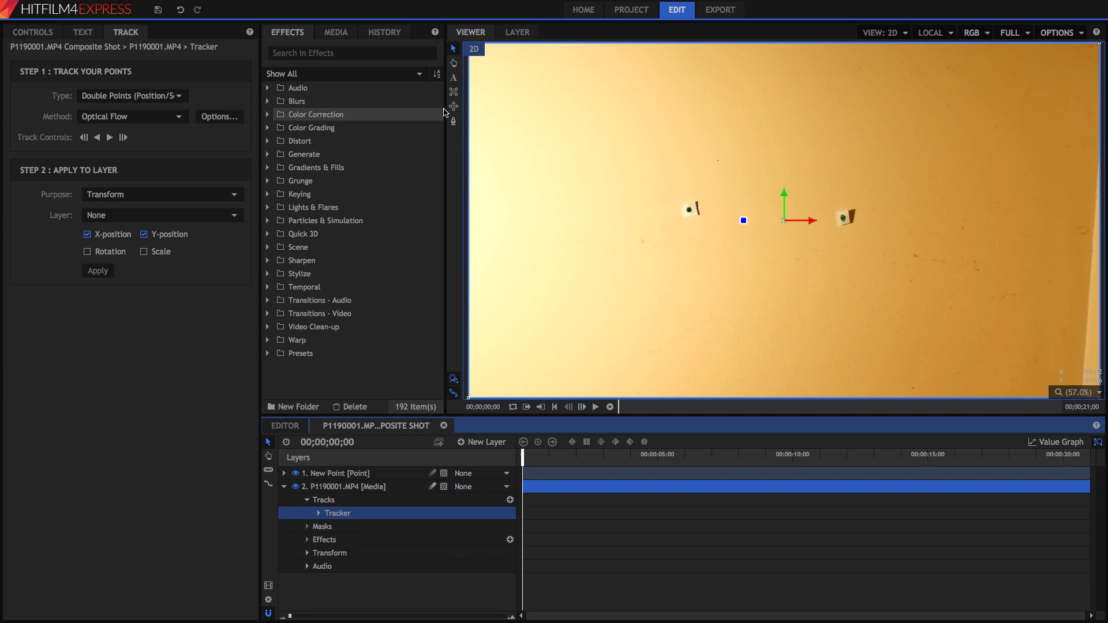
{"action": "left_click", "coordinate": [508, 36]}
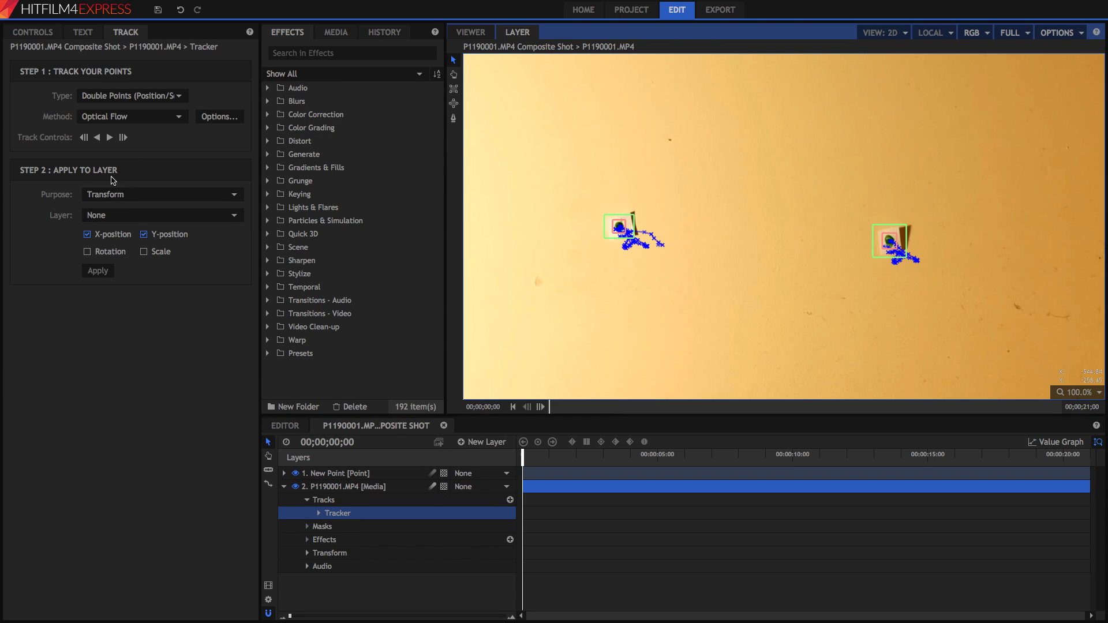
{"action": "left_click", "coordinate": [116, 221]}
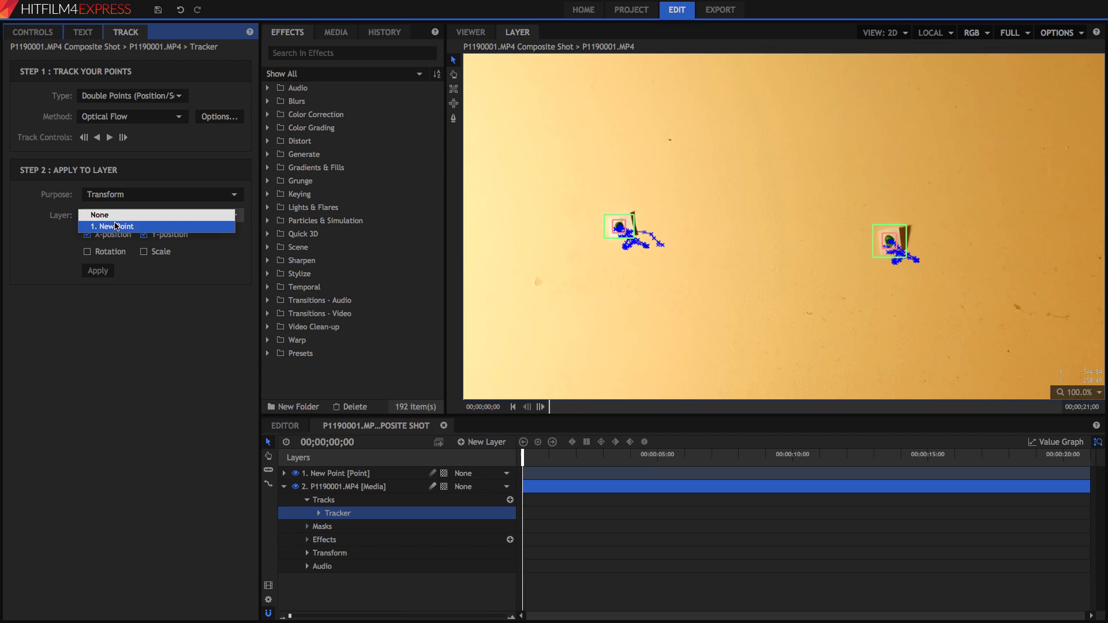
{"action": "left_click", "coordinate": [117, 226]}
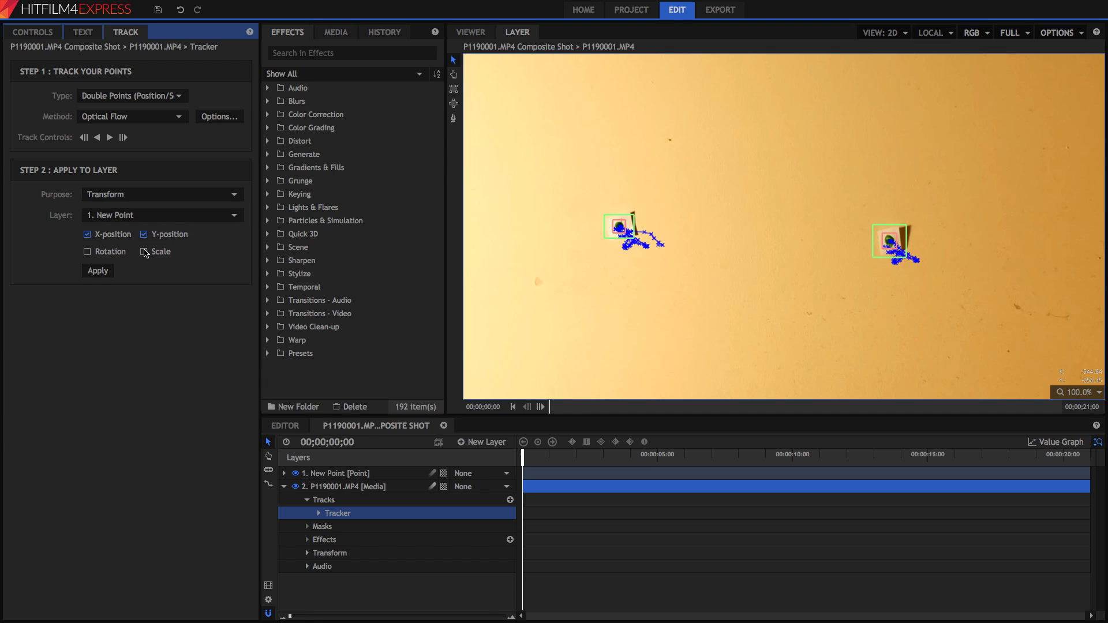
{"action": "left_click", "coordinate": [106, 252]}
{"action": "left_click", "coordinate": [148, 253]}
{"action": "left_click", "coordinate": [96, 270]}
- Expand New Point's Transform and zoom the timeline to see its Position, Scale and Rotation keyframes
{"action": "left_click", "coordinate": [350, 474]}
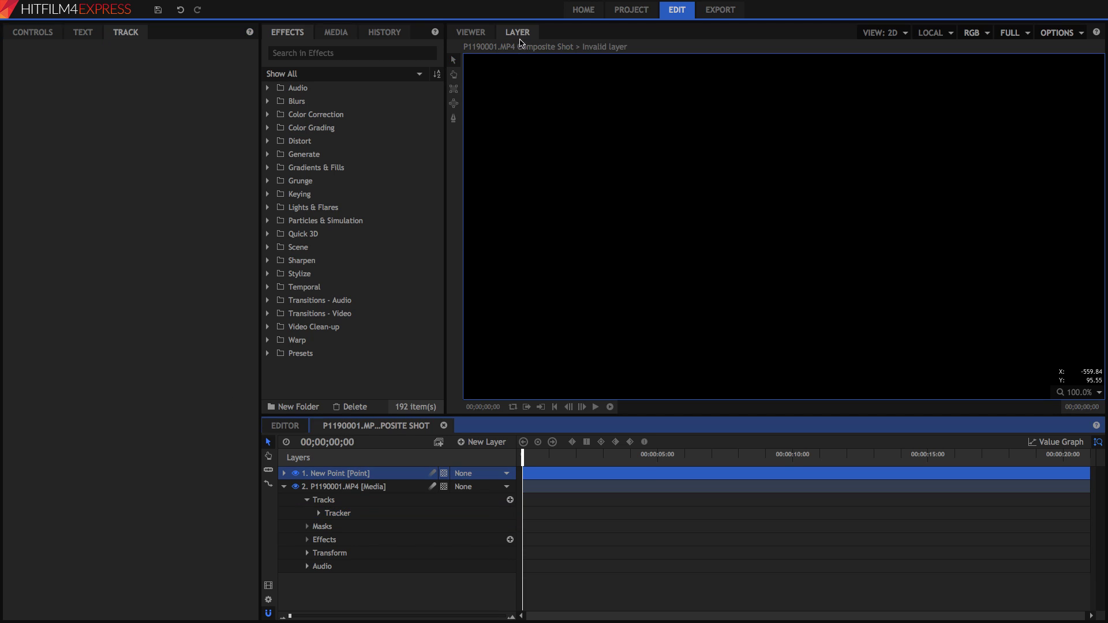
{"action": "left_click", "coordinate": [471, 33]}
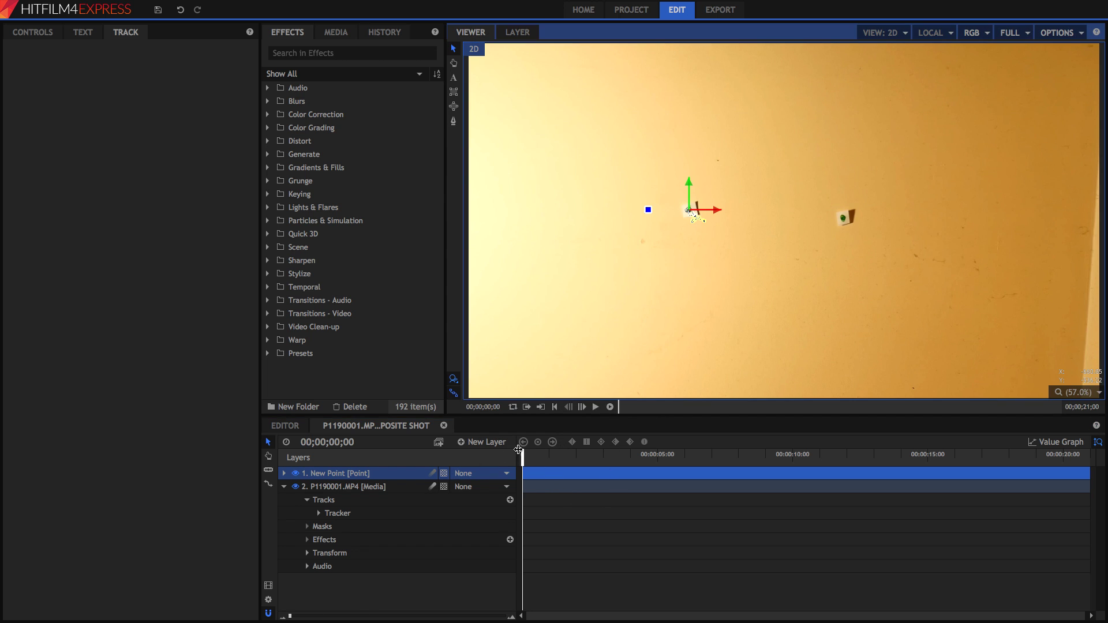
{"action": "left_click_drag", "start_coordinate": [519, 450], "coordinate": [538, 457]}
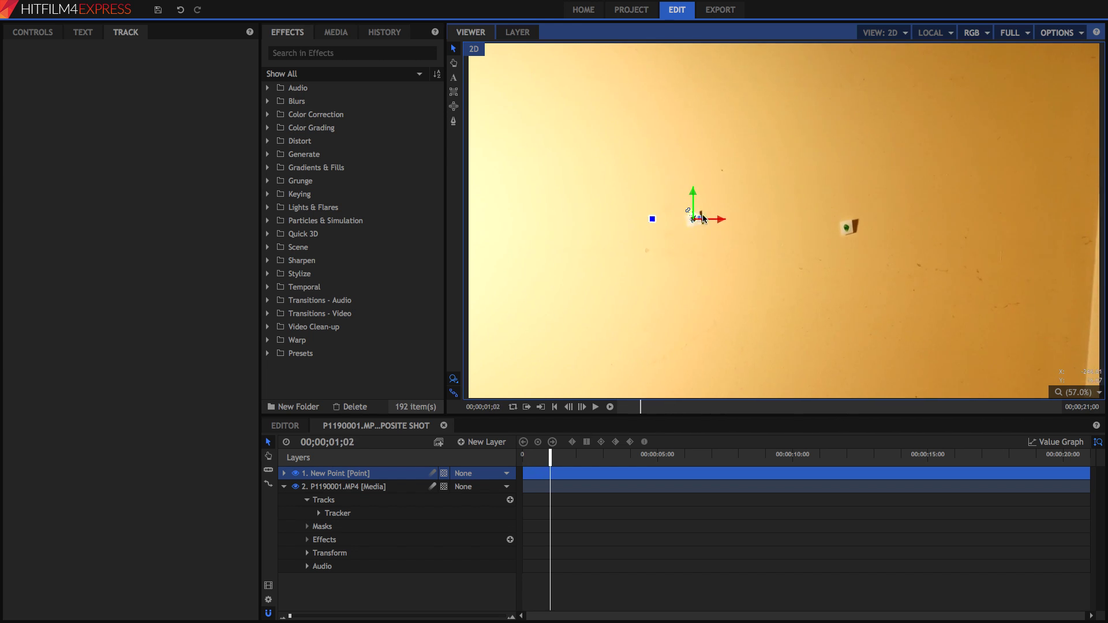
{"action": "left_click", "coordinate": [284, 474]}
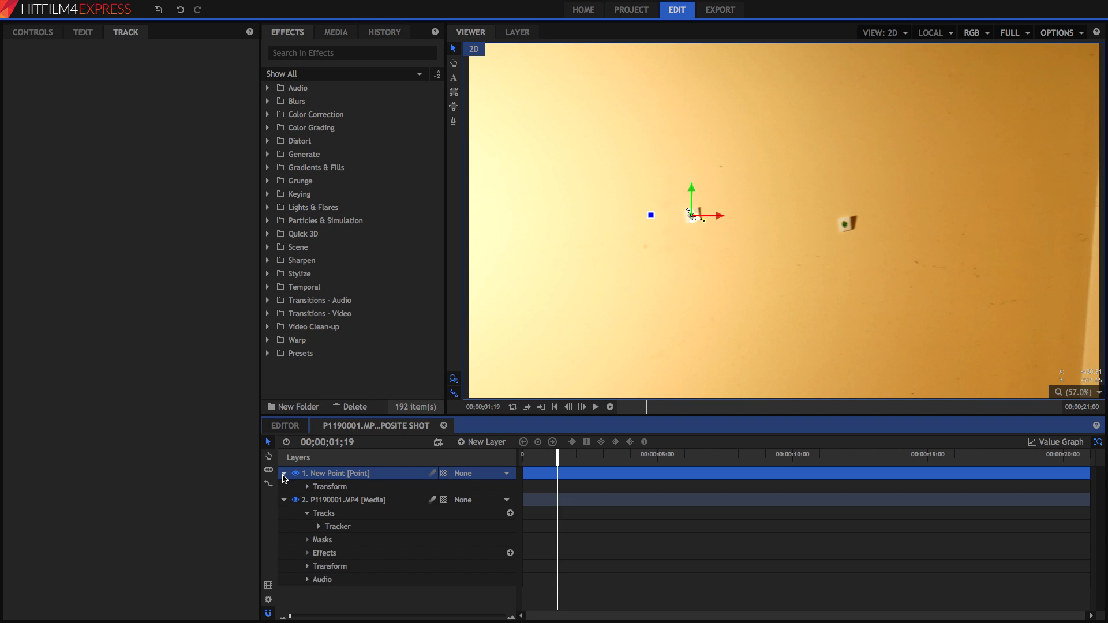
{"action": "left_click", "coordinate": [307, 488]}
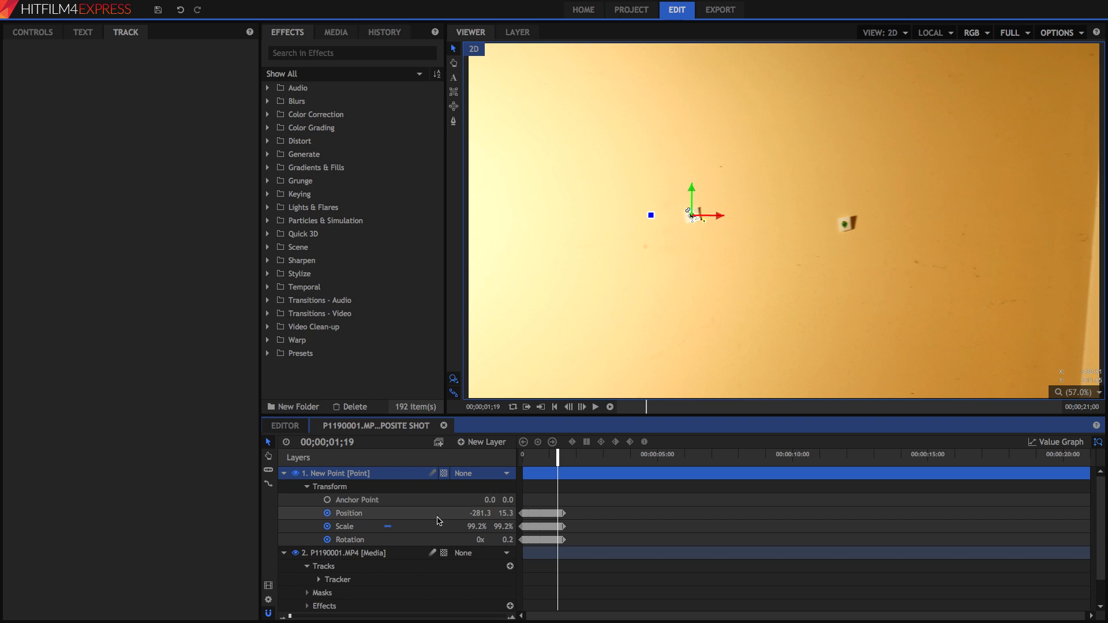
{"action": "left_click_drag", "start_coordinate": [290, 617], "coordinate": [339, 618]}
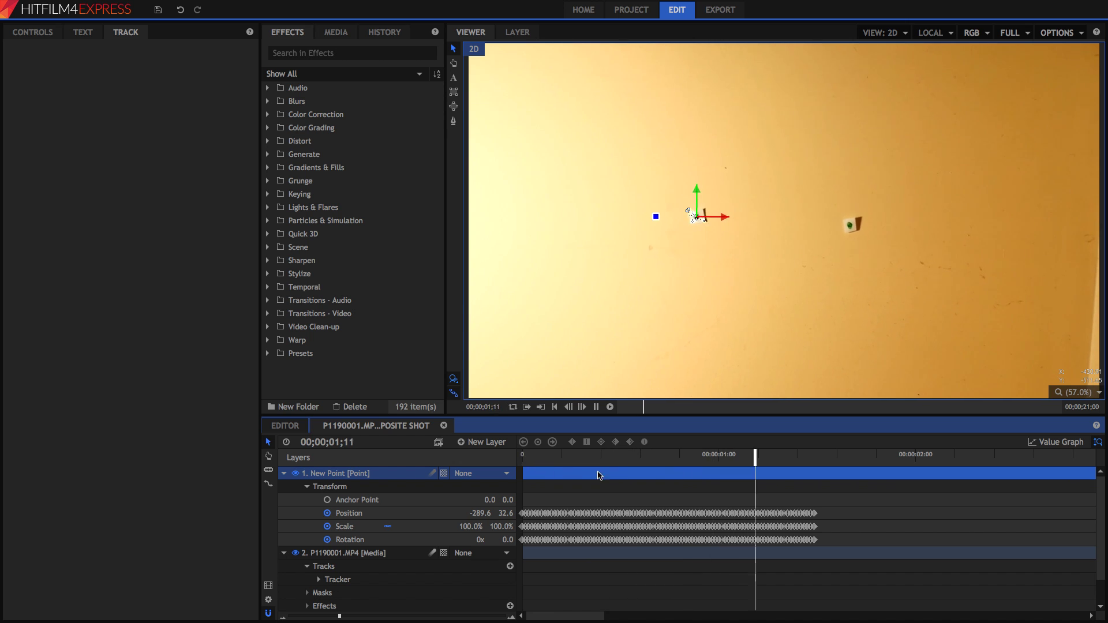
{"action": "left_click_drag", "start_coordinate": [806, 457], "coordinate": [604, 457]}
- Change the wall tracker's purpose to Stabilize
{"action": "left_click", "coordinate": [284, 473]}
{"action": "left_click", "coordinate": [346, 514]}
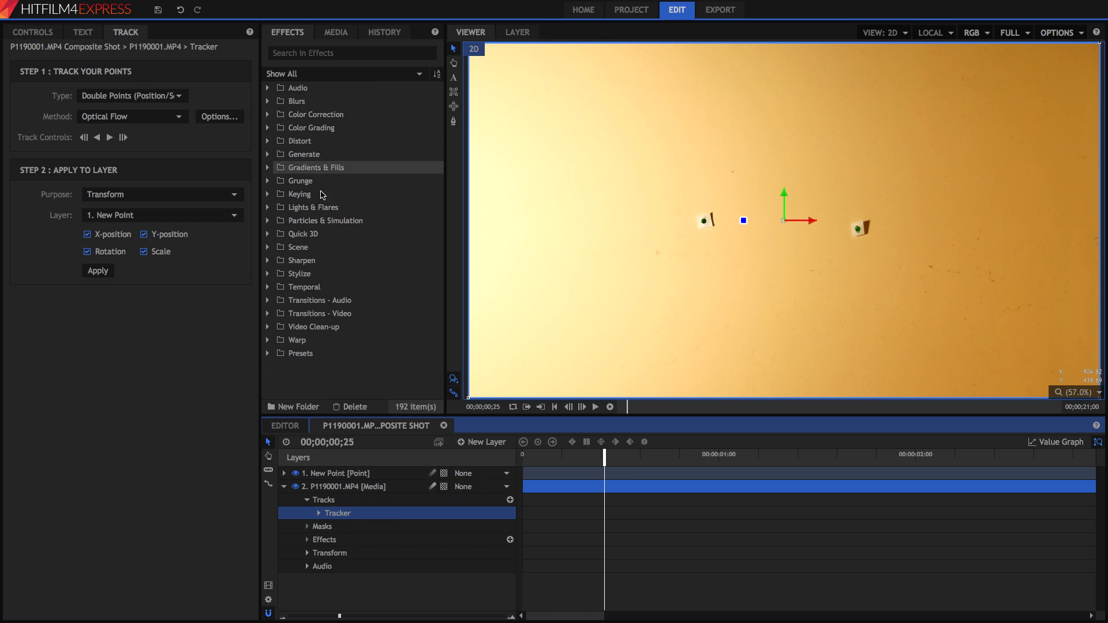
{"action": "left_click", "coordinate": [518, 33]}
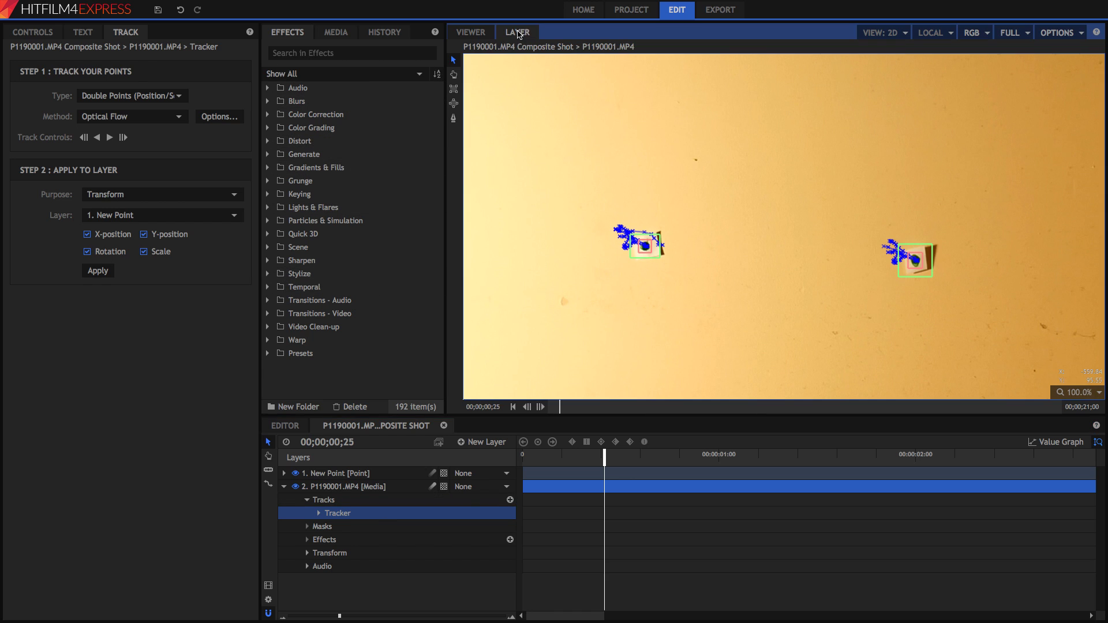
{"action": "left_click", "coordinate": [183, 199]}
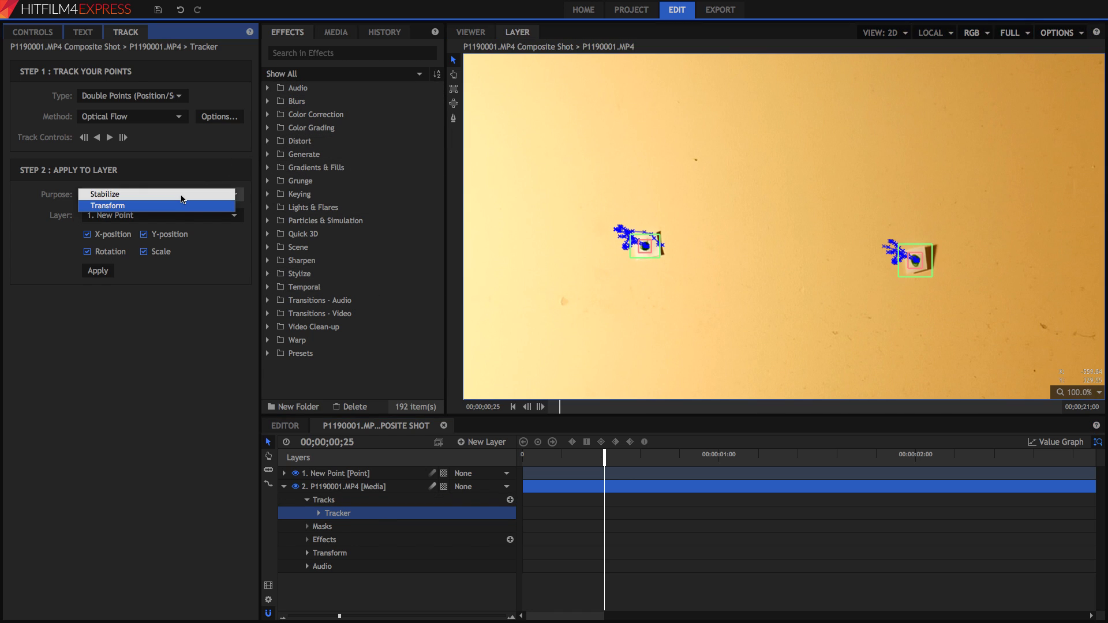
{"action": "left_click", "coordinate": [179, 195]}
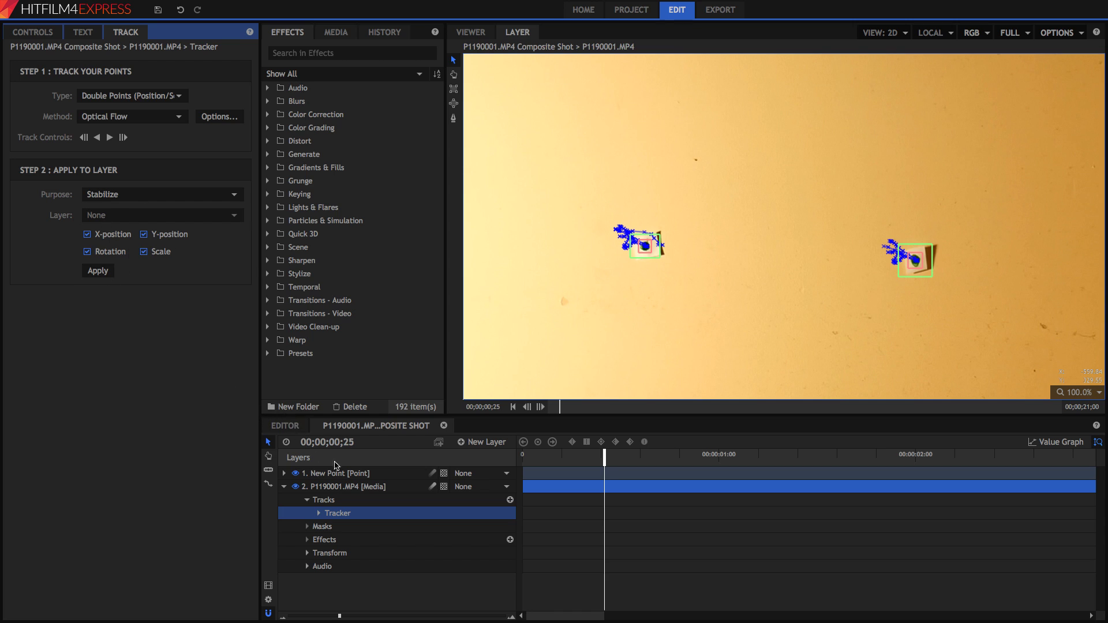
- Hide the New Point layer and play back the stabilised clip from the start
{"action": "left_click", "coordinate": [457, 32]}
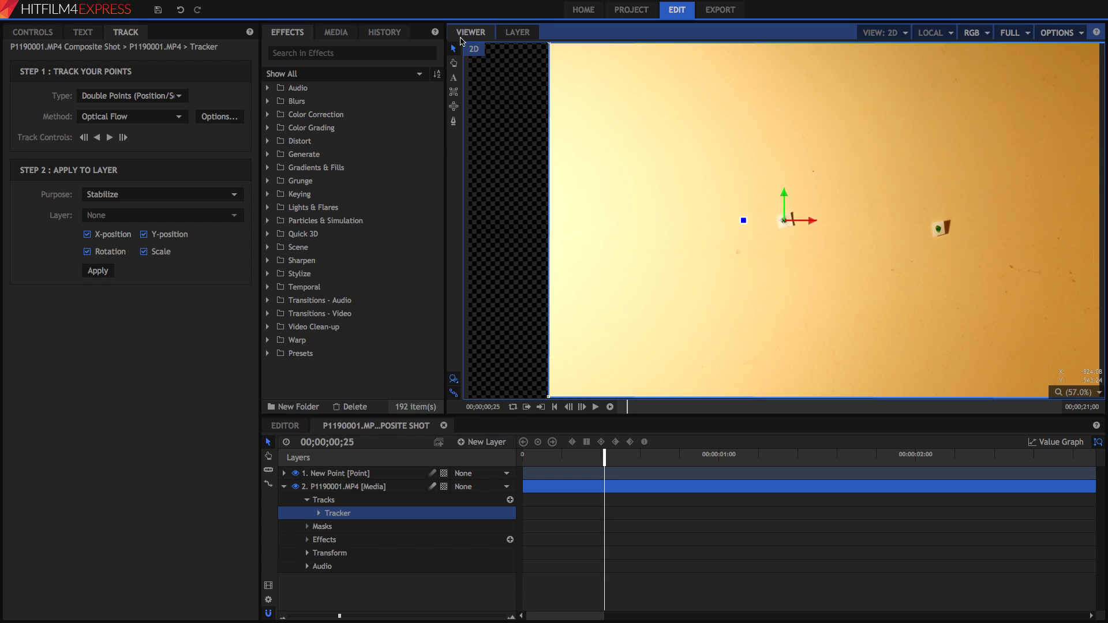
{"action": "left_click", "coordinate": [296, 473]}
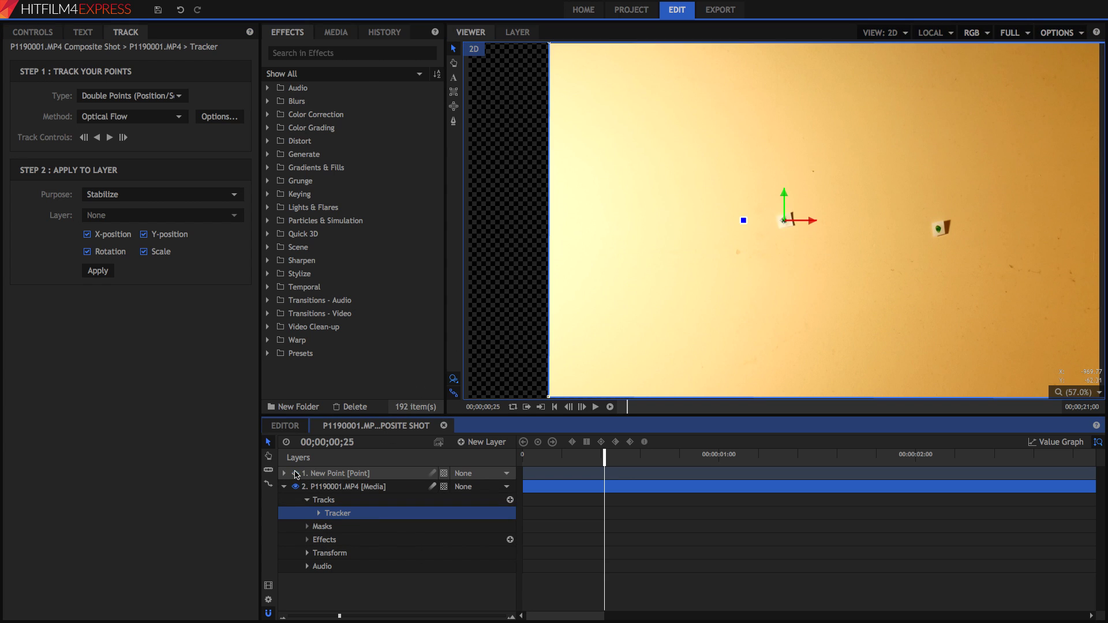
{"action": "left_click_drag", "start_coordinate": [541, 460], "coordinate": [493, 459]}
{"action": "key", "text": "space"}
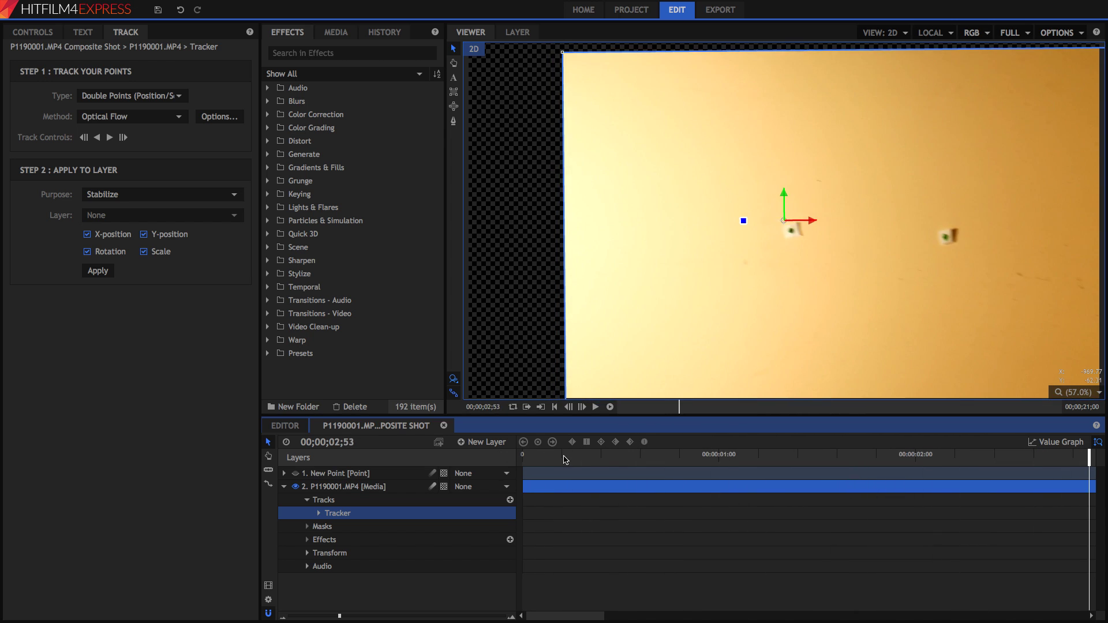
{"action": "left_click_drag", "start_coordinate": [566, 460], "coordinate": [469, 459]}
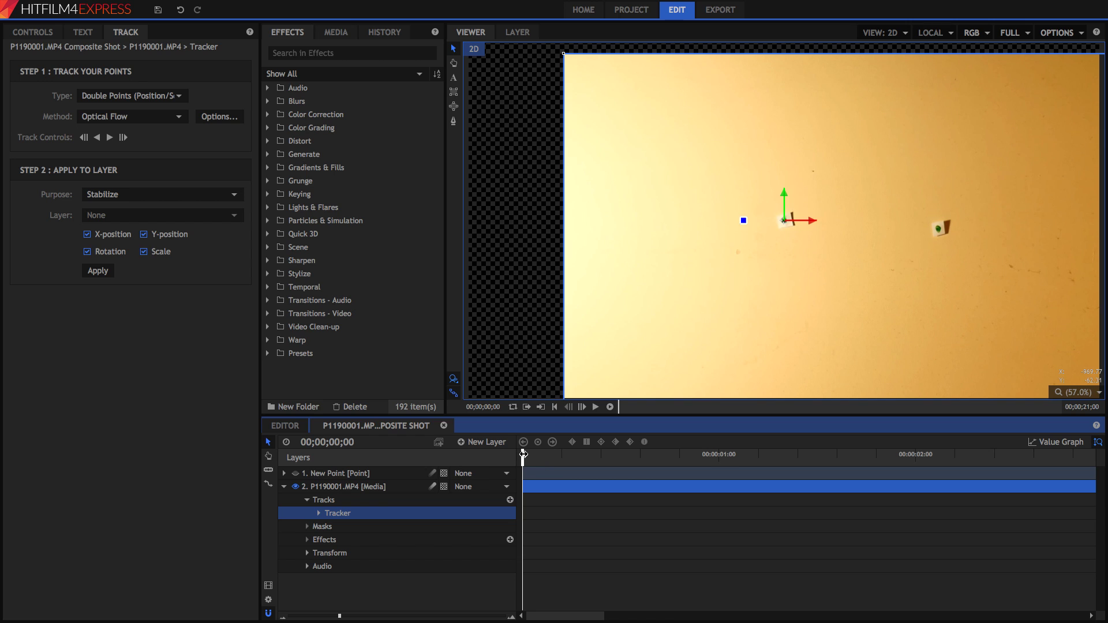
{"action": "key", "text": "space"}
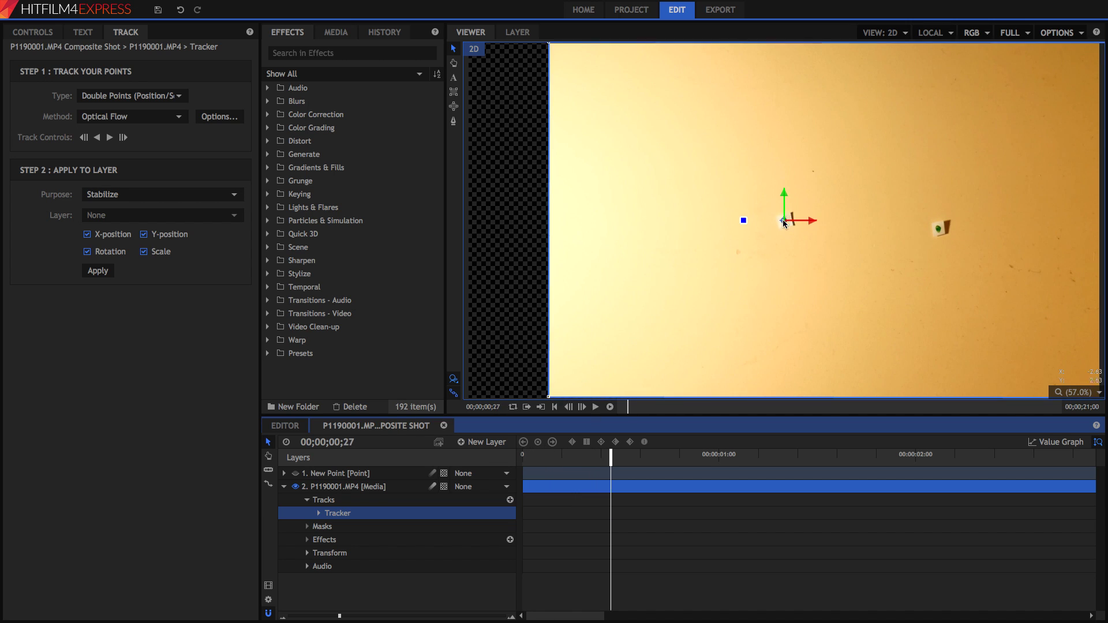
{"action": "left_click_drag", "start_coordinate": [340, 618], "coordinate": [290, 617]}
{"action": "key", "text": "space"}
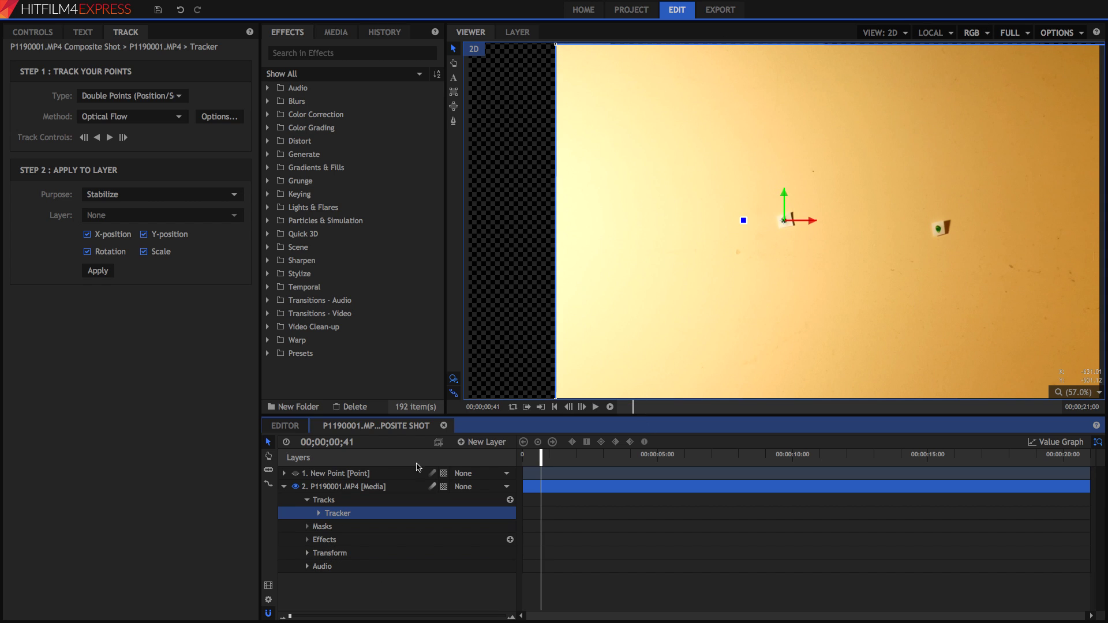
- Add another point layer and rename it 'Scaling'
{"action": "left_click", "coordinate": [505, 443]}
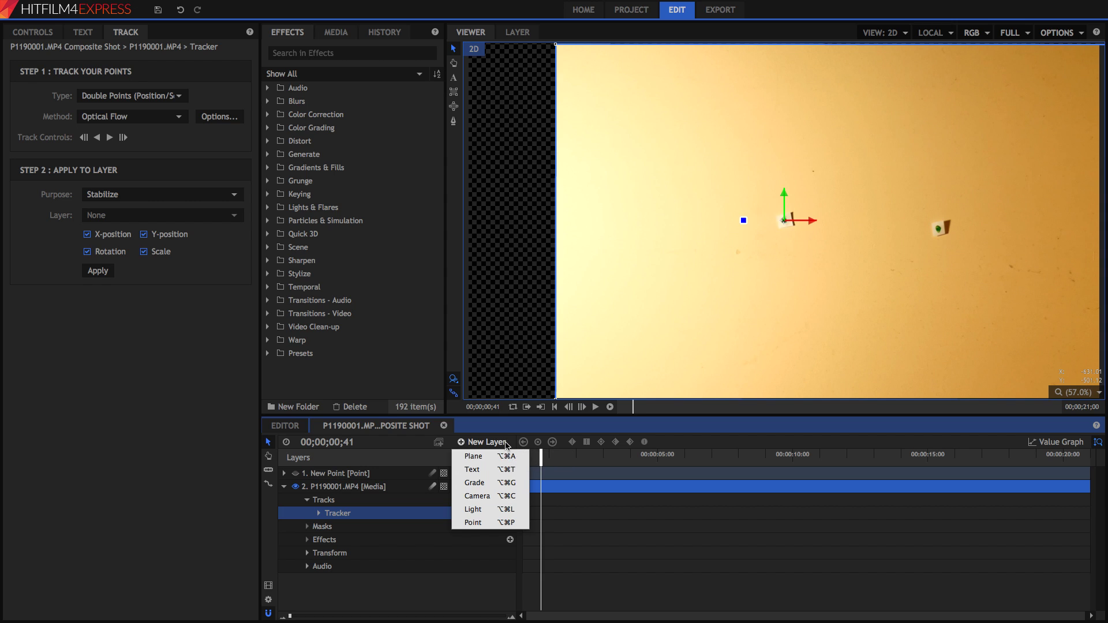
{"action": "left_click", "coordinate": [474, 523]}
{"action": "left_click", "coordinate": [346, 488]}
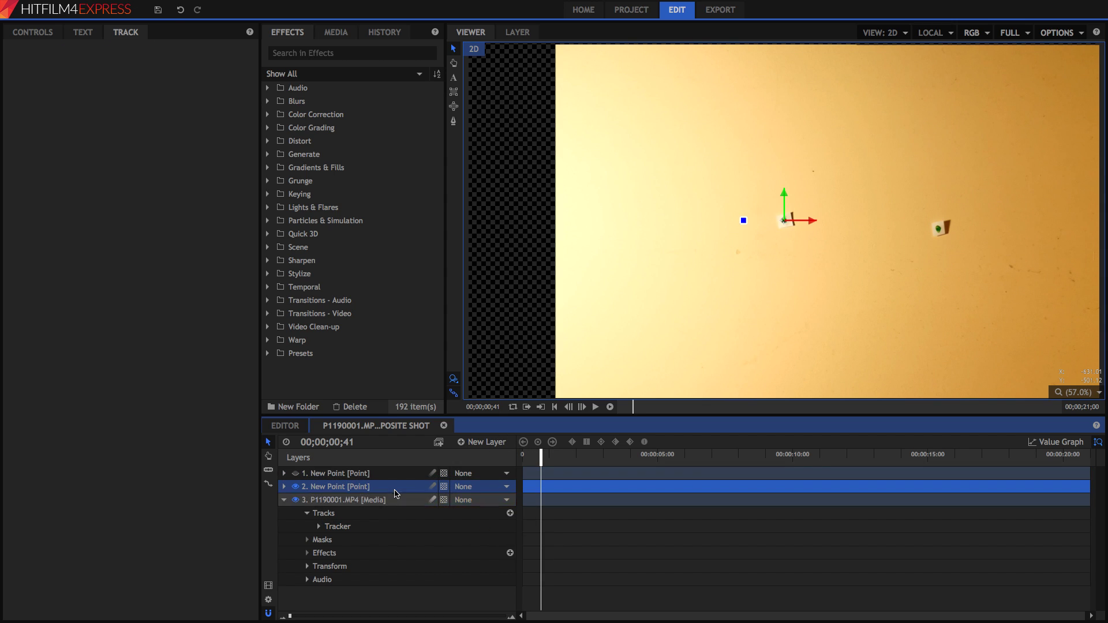
{"action": "right_click", "coordinate": [371, 491]}
{"action": "left_click", "coordinate": [384, 479]}
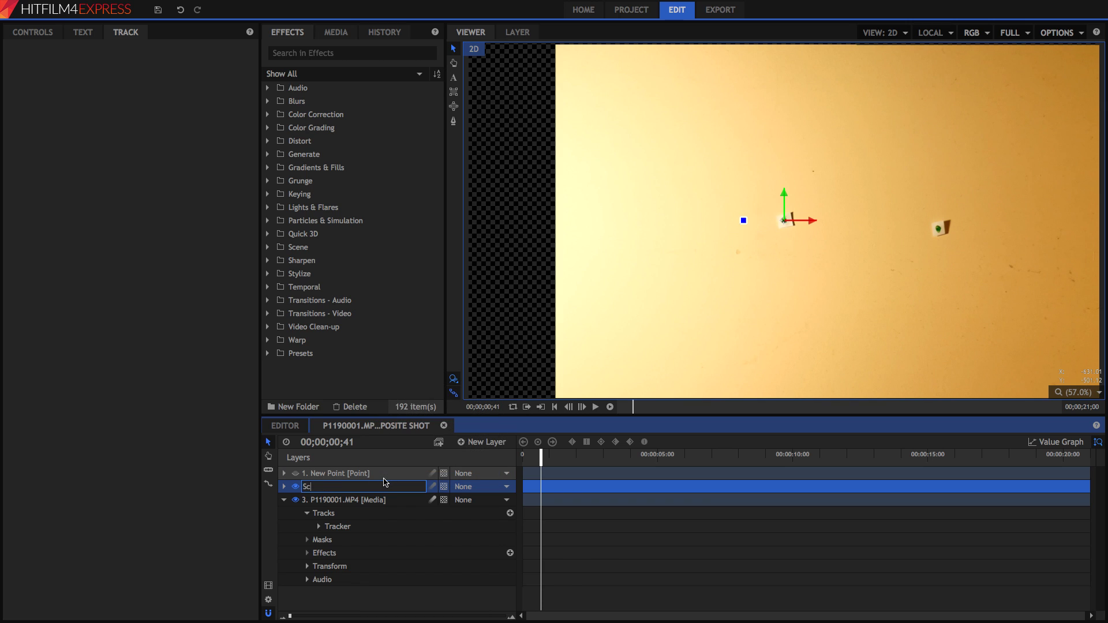
{"action": "type", "text": "Scaling"}
{"action": "key", "text": "Return"}
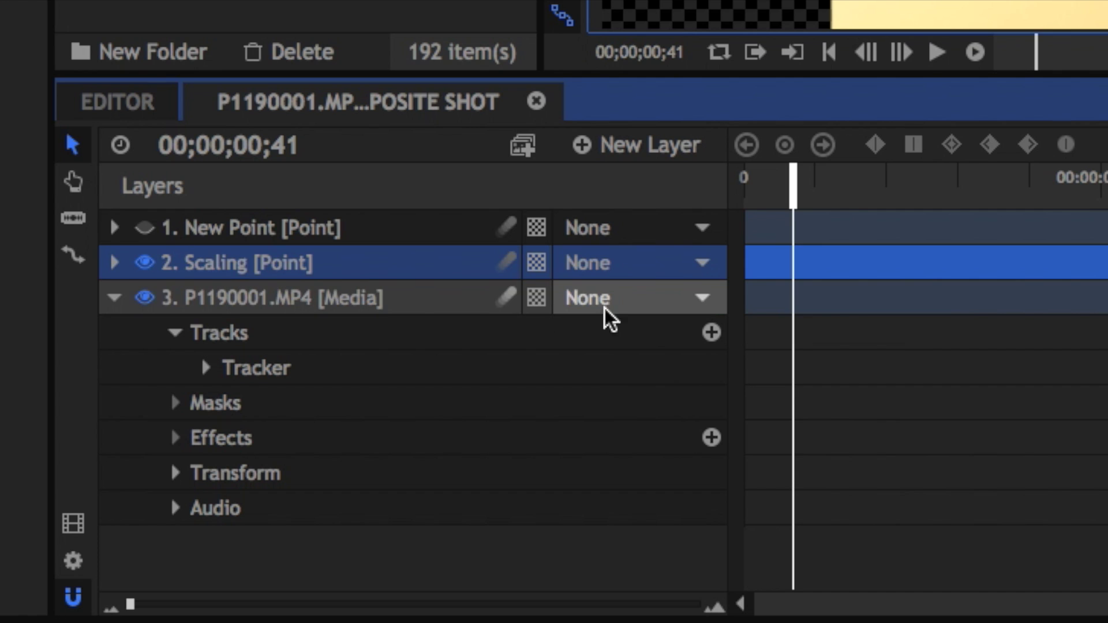
- Parent the wall video to Scaling, then set Scaling to 113% scale and X -265
{"action": "left_click", "coordinate": [618, 304]}
{"action": "left_click", "coordinate": [618, 370]}
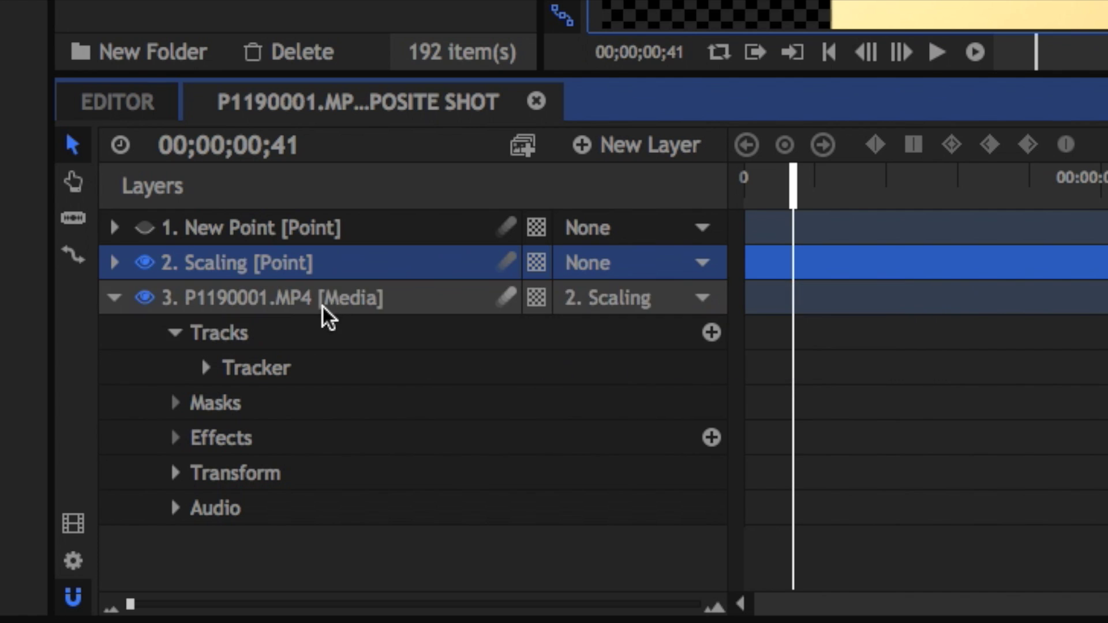
{"action": "left_click", "coordinate": [323, 305]}
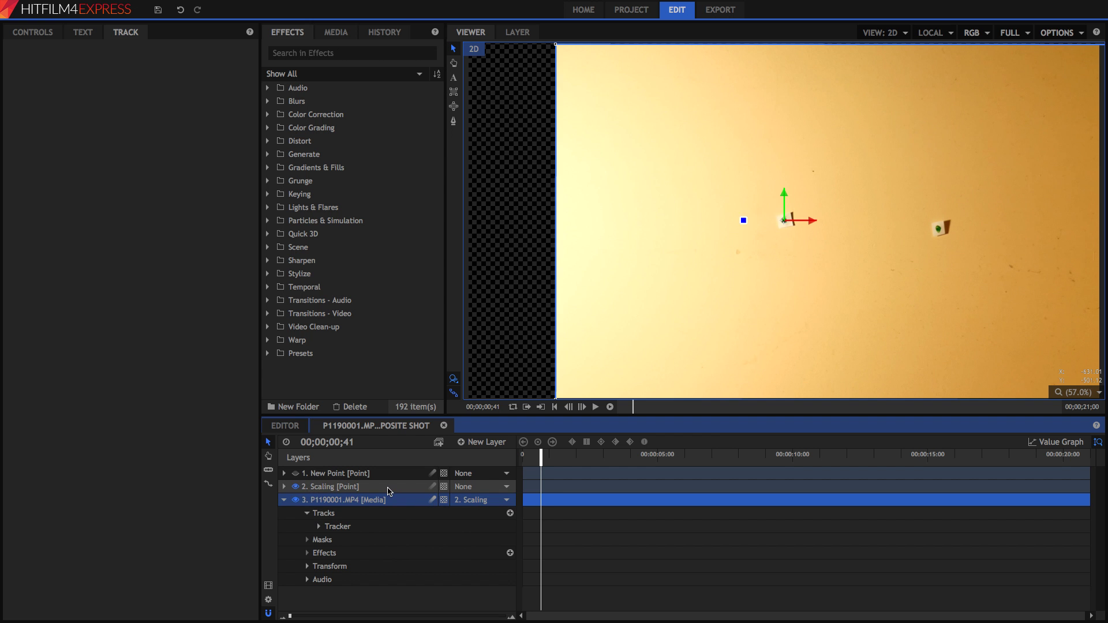
{"action": "left_click", "coordinate": [392, 262]}
{"action": "left_click", "coordinate": [32, 32]}
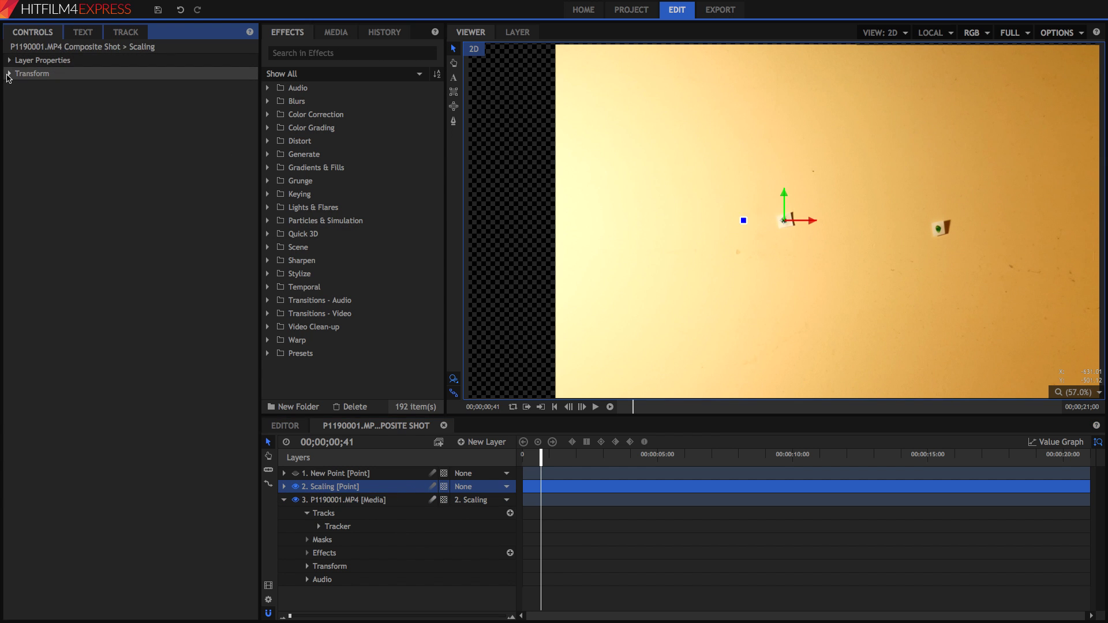
{"action": "left_click", "coordinate": [9, 74]}
{"action": "mouse_move", "coordinate": [217, 117]}
{"action": "left_mouse_down"}
{"action": "mouse_move", "coordinate": [203, 117]}
{"action": "mouse_move", "coordinate": [230, 117]}
{"action": "left_mouse_up"}
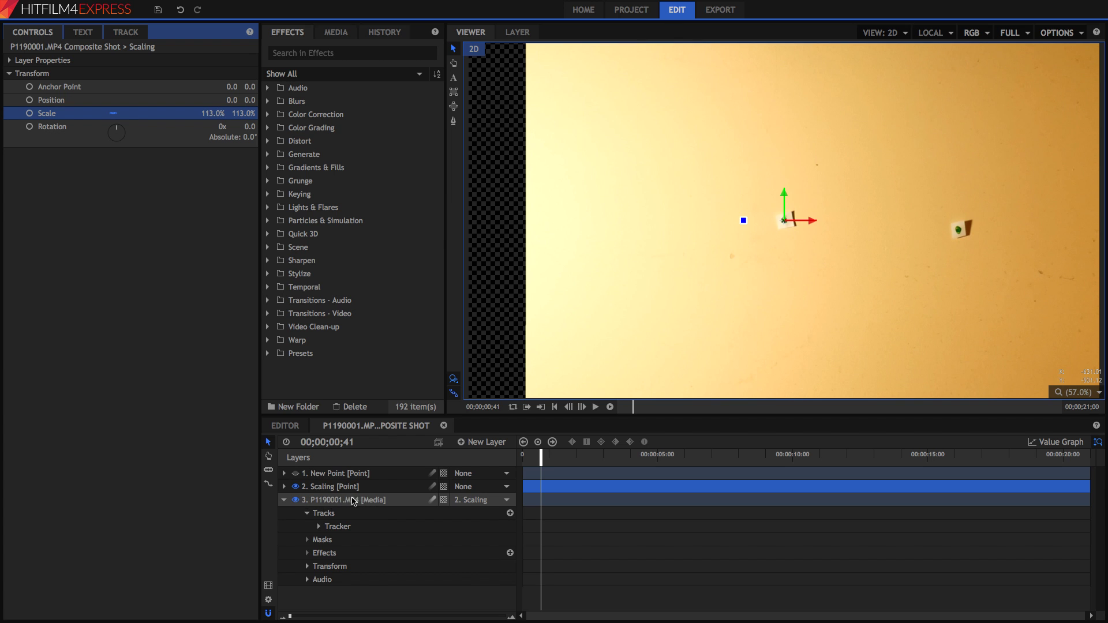
{"action": "left_click_drag", "start_coordinate": [232, 99], "coordinate": [78, 100]}
- Preview the shot from the start to check the shifted video's motion
{"action": "left_click_drag", "start_coordinate": [541, 457], "coordinate": [483, 460]}
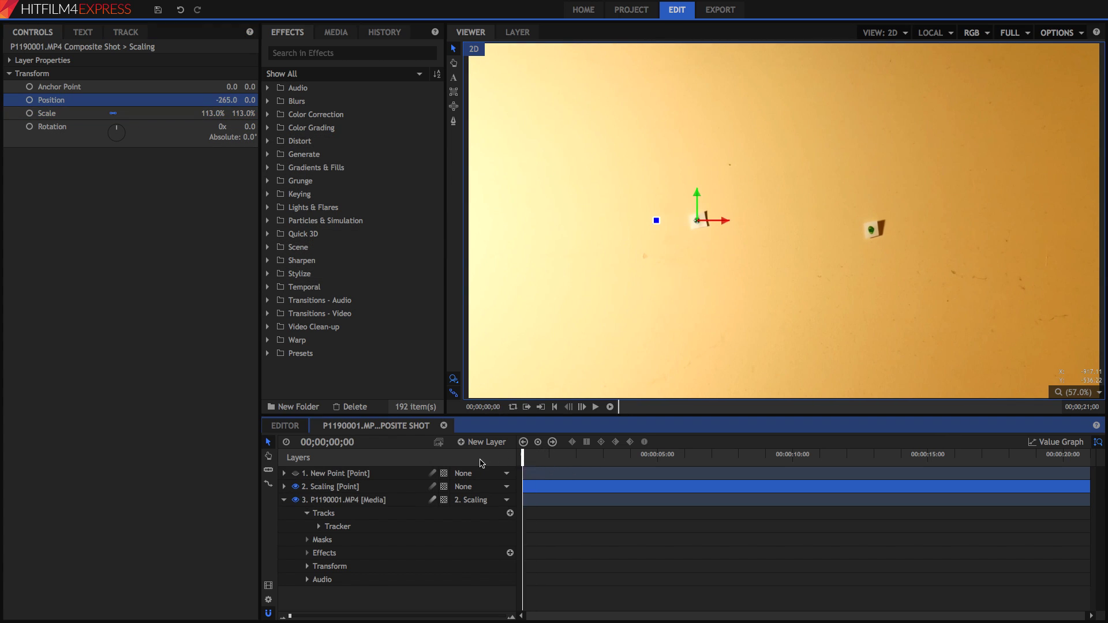
{"action": "key", "text": "space"}
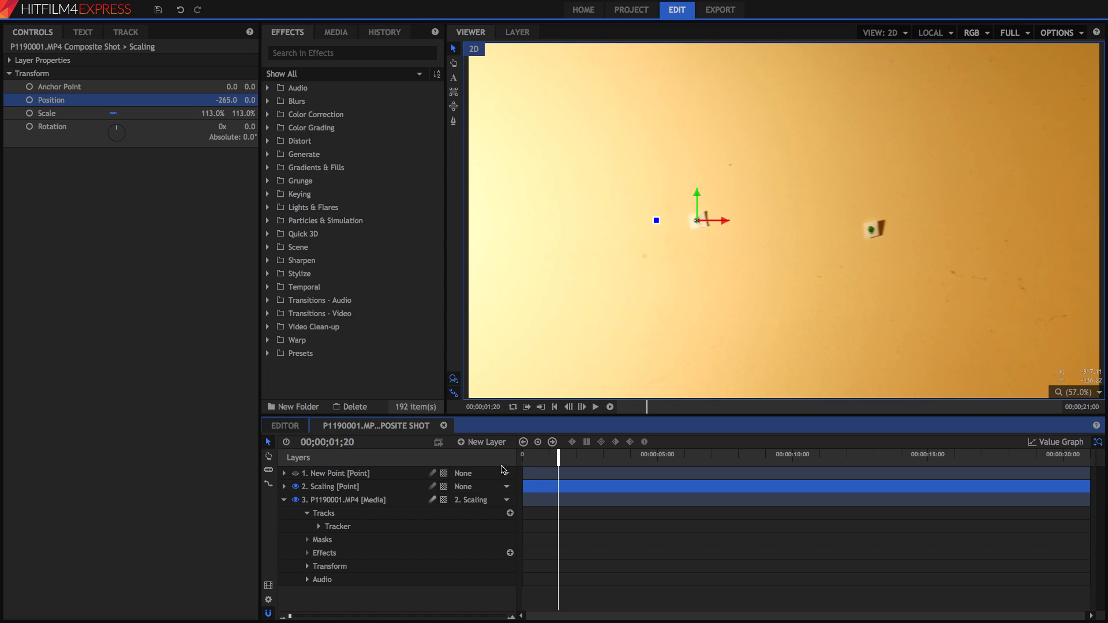
{"action": "left_click_drag", "start_coordinate": [559, 459], "coordinate": [470, 470]}
{"action": "key", "text": "space"}
{"action": "left_click_drag", "start_coordinate": [566, 459], "coordinate": [454, 466]}
{"action": "key", "text": "space"}
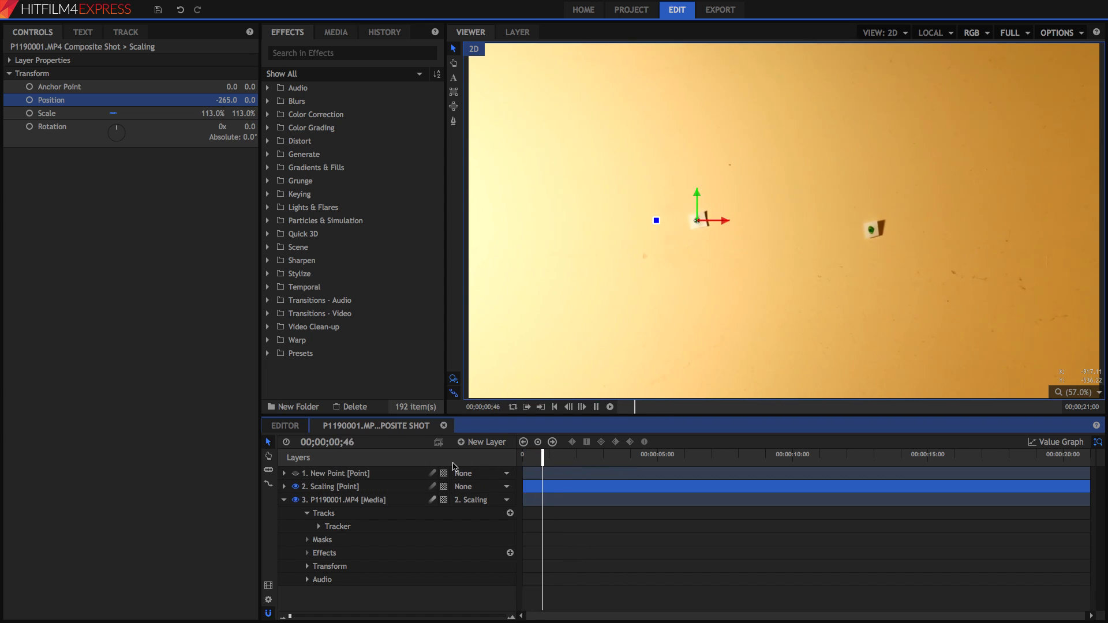
- Delete the wall video's transform keyframes and set Anchor Point 0 and Scale 100
{"action": "left_click", "coordinate": [337, 526]}
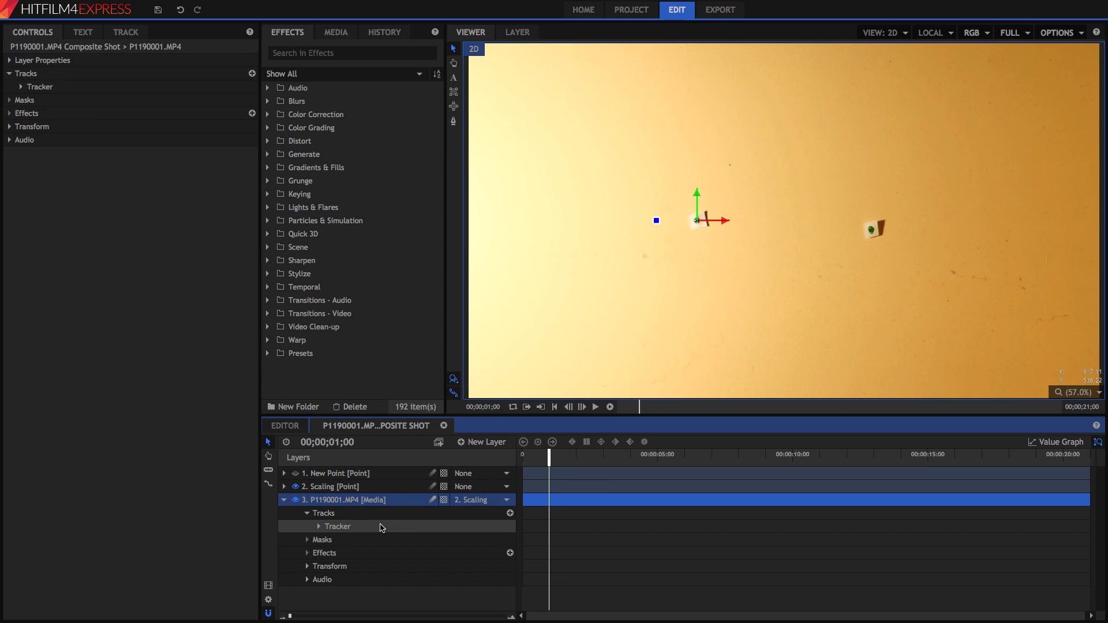
{"action": "left_click", "coordinate": [904, 231]}
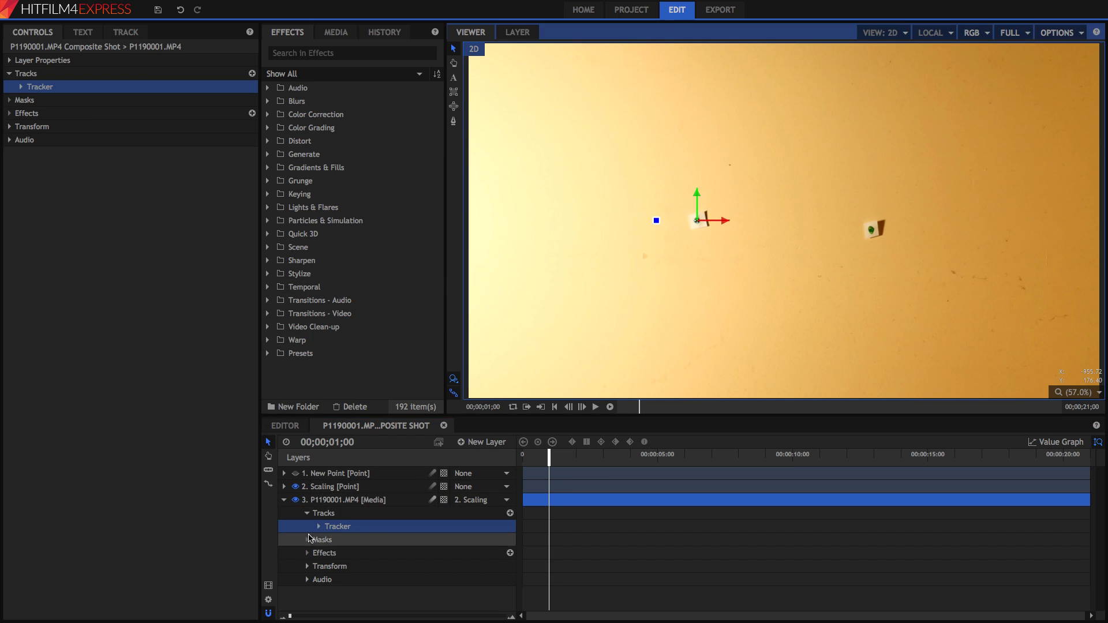
{"action": "left_click", "coordinate": [307, 567]}
{"action": "scroll", "coordinate": [399, 496], "scroll_direction": "down", "scroll_amount": 1}
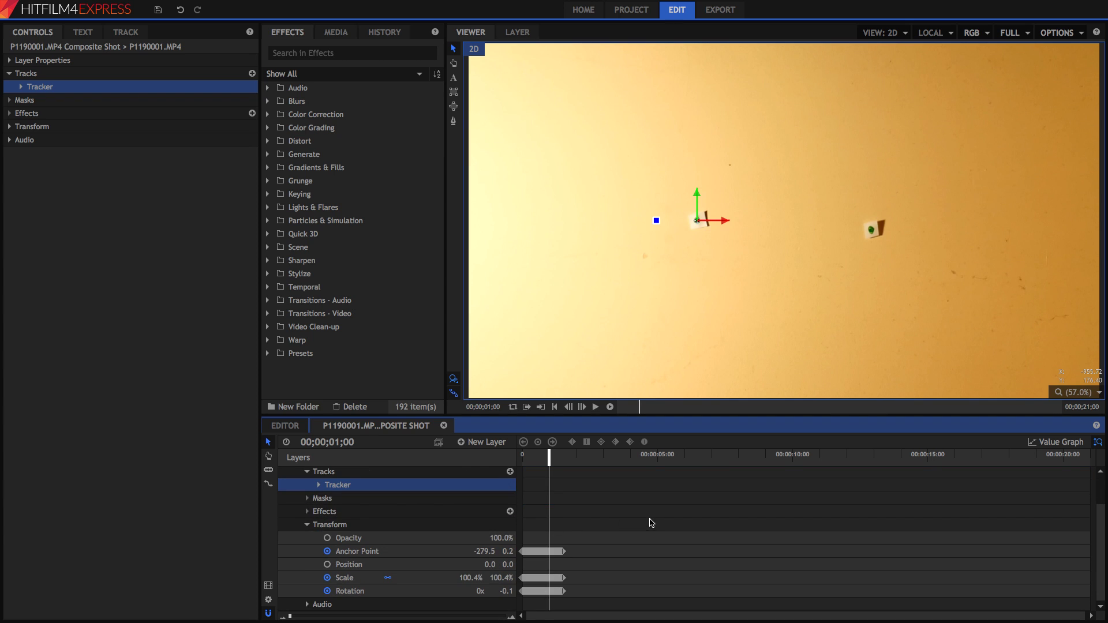
{"action": "left_click_drag", "start_coordinate": [653, 524], "coordinate": [478, 607]}
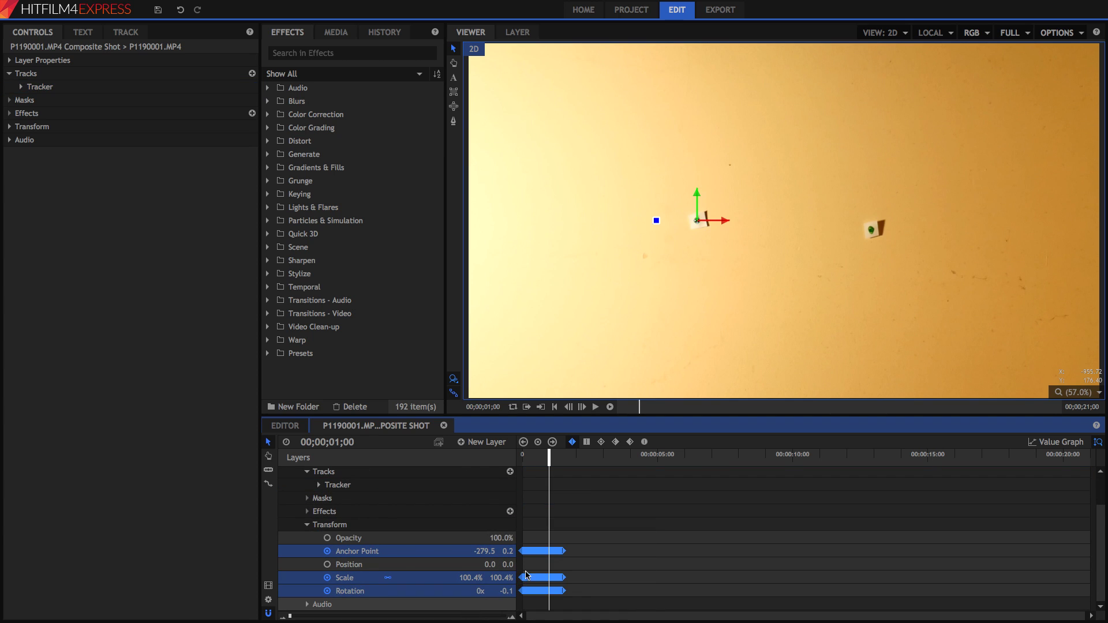
{"action": "key", "text": "Delete"}
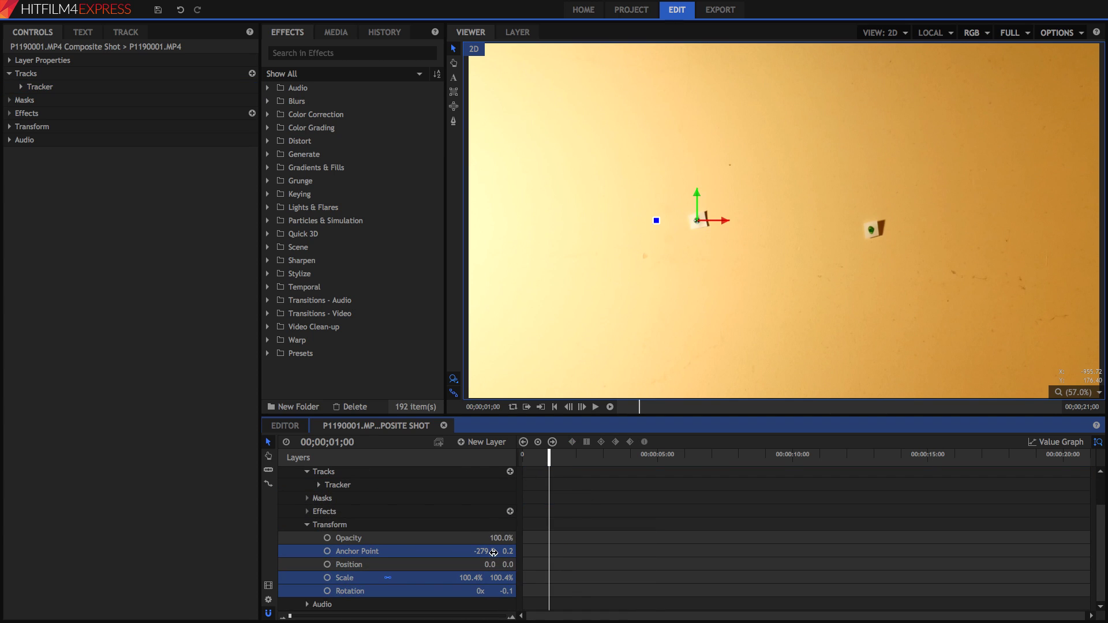
{"action": "type", "text": "0"}
{"action": "key", "text": "Tab"}
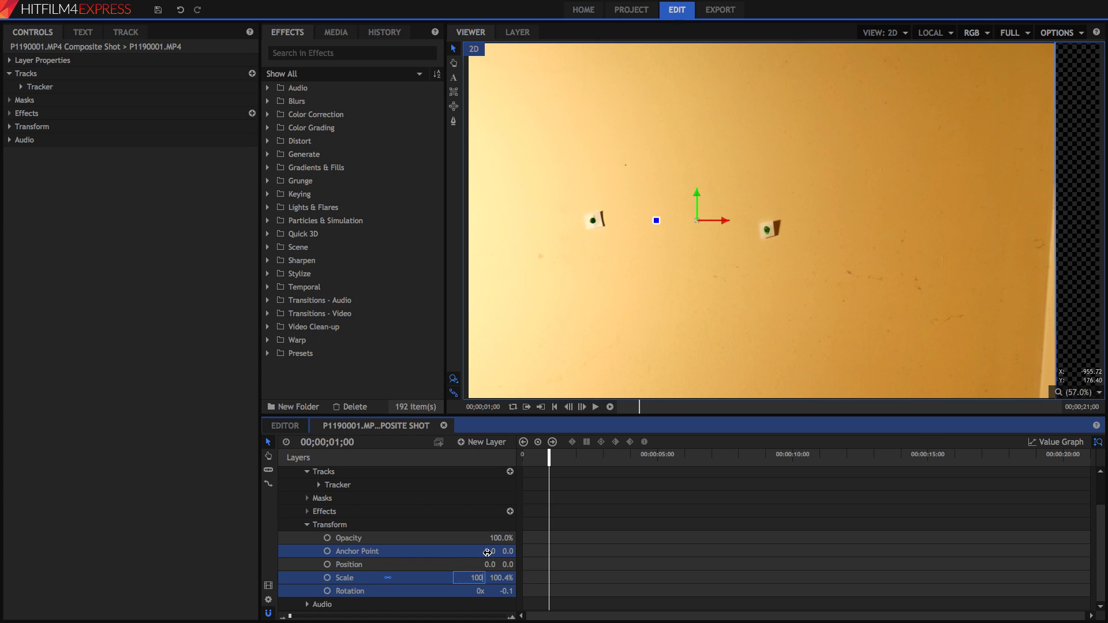
{"action": "type", "text": "100"}
{"action": "key", "text": "Tab"}
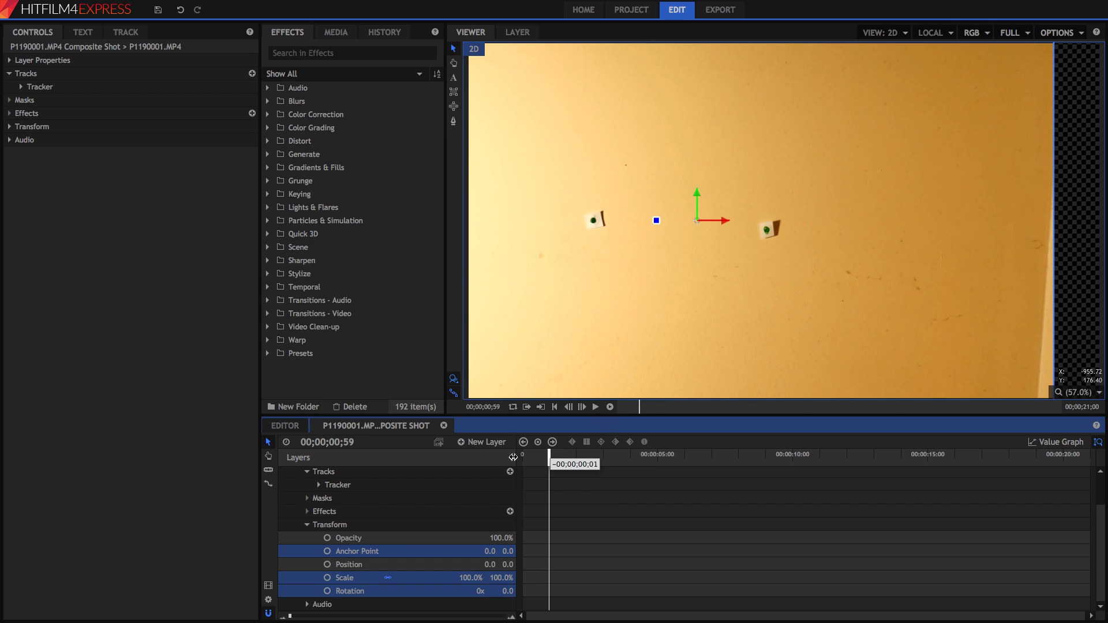
- Delete the Scaling layer, reset the video to position 0 and 100% scale, and play back
{"action": "left_click_drag", "start_coordinate": [551, 466], "coordinate": [522, 465]}
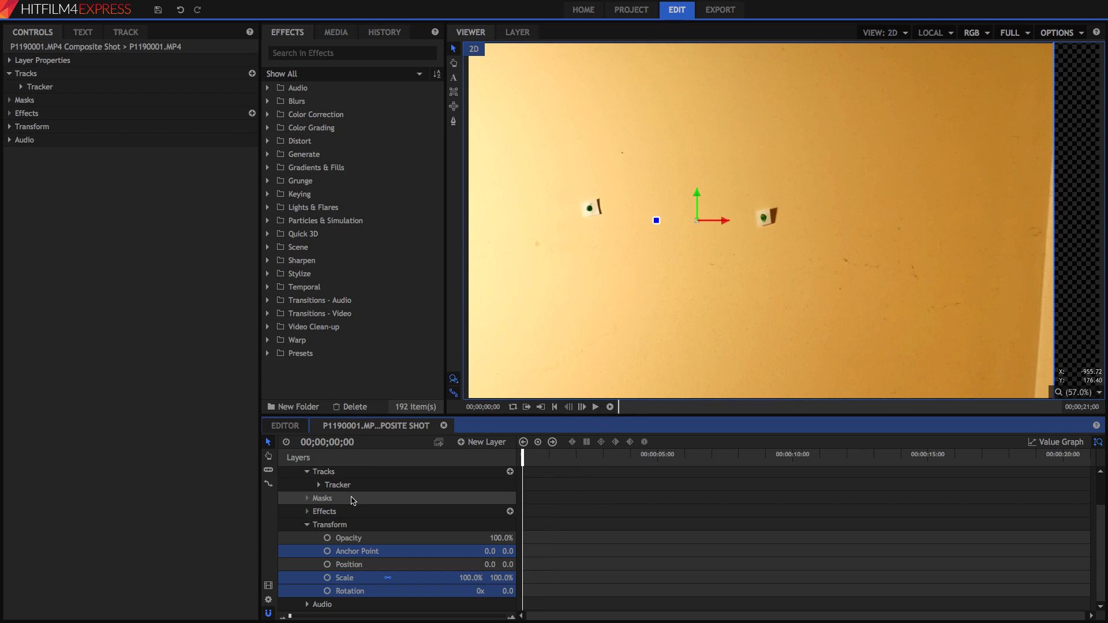
{"action": "scroll", "coordinate": [352, 500], "scroll_direction": "up", "scroll_amount": 3}
{"action": "left_click", "coordinate": [353, 486]}
{"action": "key", "text": "Delete"}
{"action": "scroll", "coordinate": [369, 496], "scroll_direction": "down", "scroll_amount": 2}
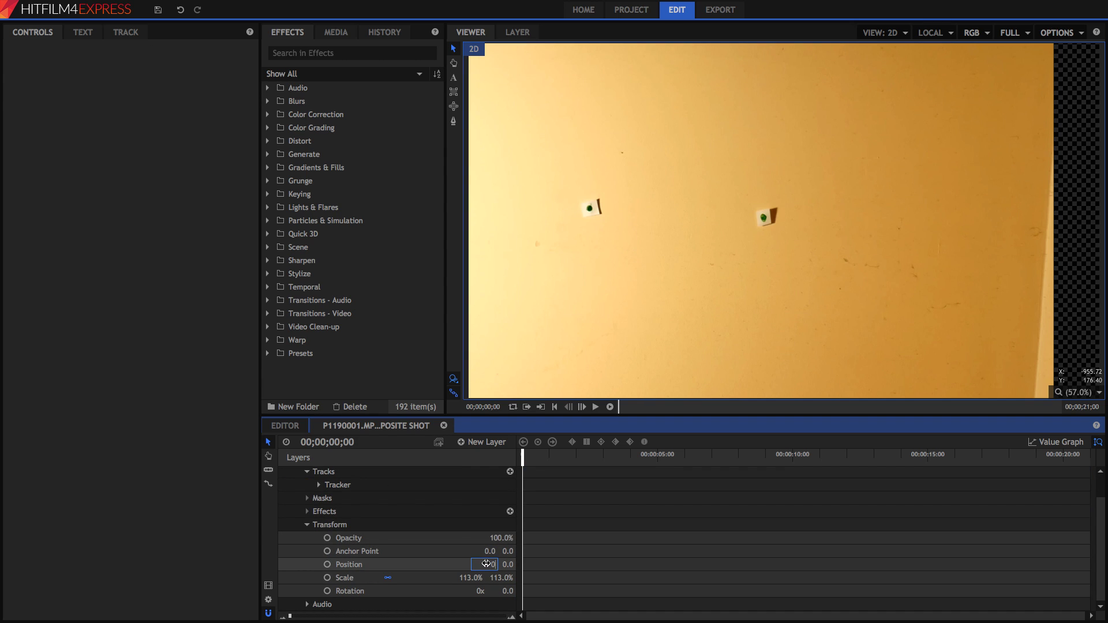
{"action": "key", "text": "Return"}
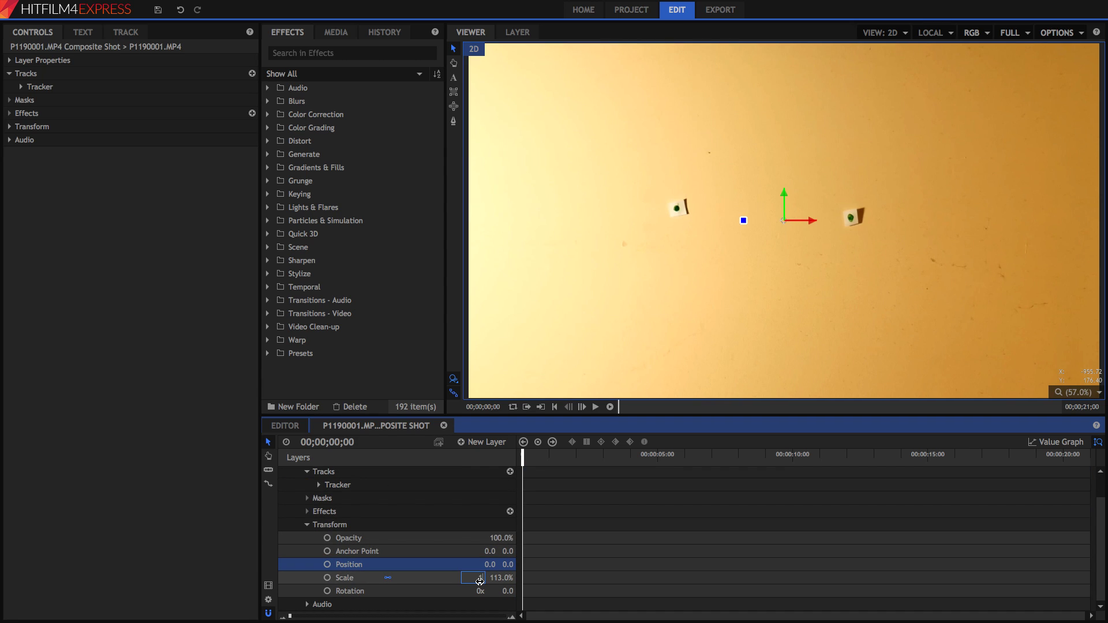
{"action": "type", "text": "100"}
{"action": "key", "text": "Return"}
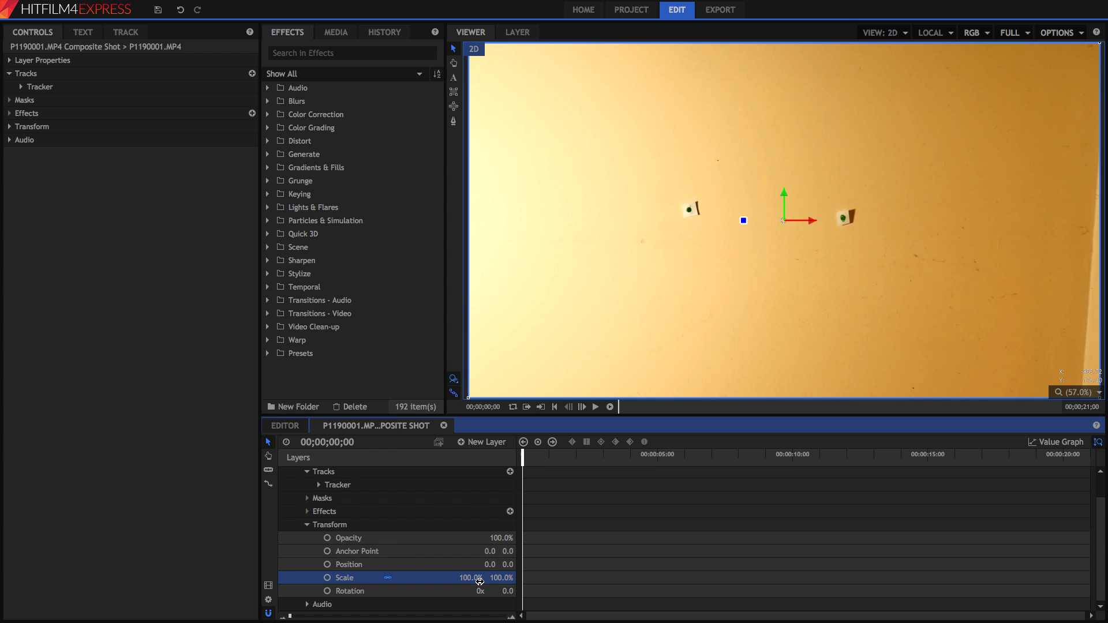
{"action": "key", "text": "space"}
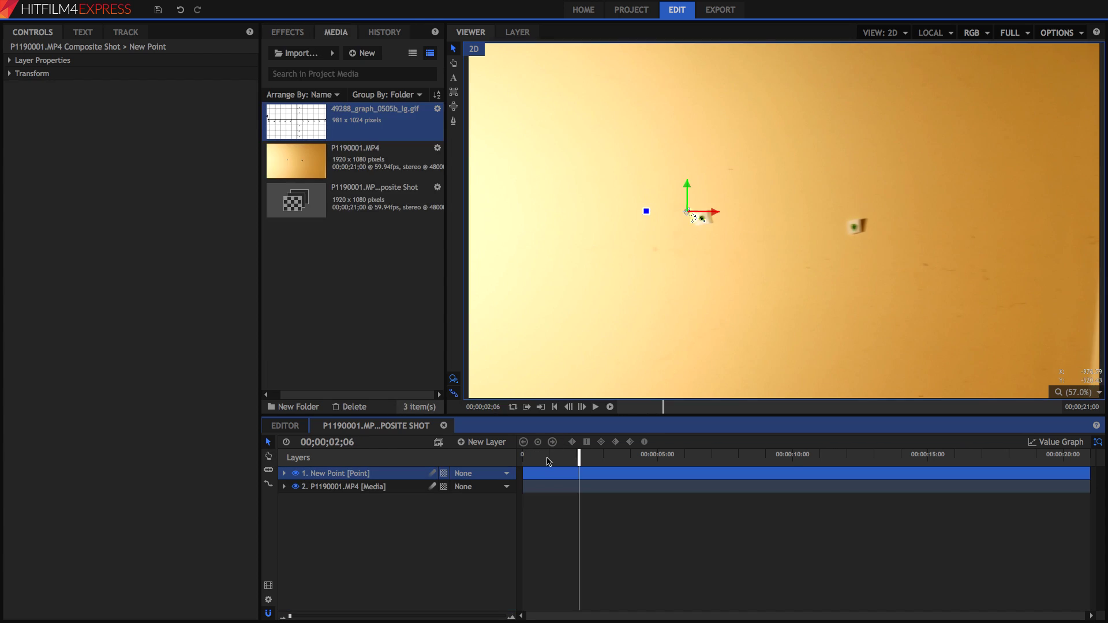
{"action": "left_click_drag", "start_coordinate": [548, 461], "coordinate": [521, 460]}
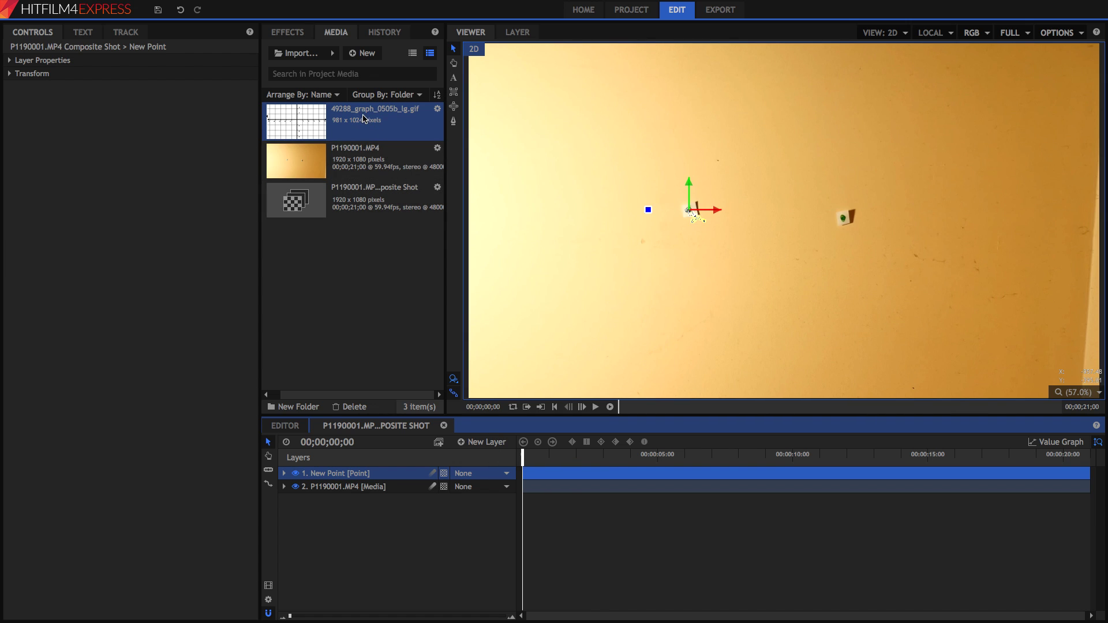
- Add 49288_graph_0505b_lg.gif as the top layer and set the wall tracker's purpose to Transform
{"action": "left_click_drag", "start_coordinate": [364, 118], "coordinate": [390, 472]}
{"action": "left_click_drag", "start_coordinate": [816, 222], "coordinate": [703, 186]}
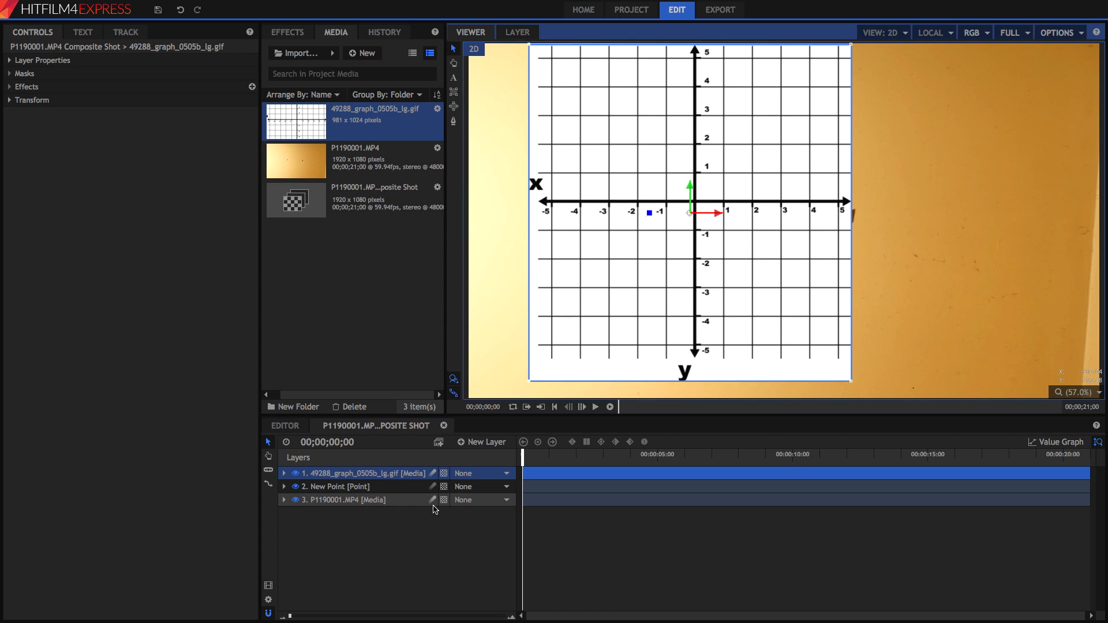
{"action": "left_click", "coordinate": [379, 502]}
{"action": "left_click", "coordinate": [285, 501]}
{"action": "left_click", "coordinate": [334, 527]}
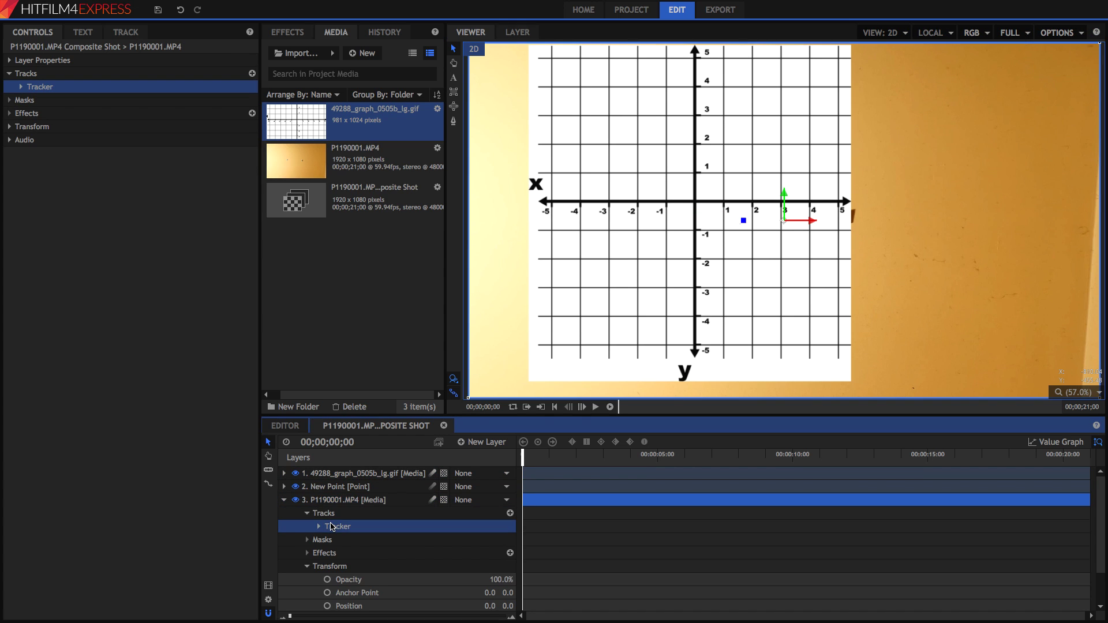
{"action": "left_click", "coordinate": [126, 33]}
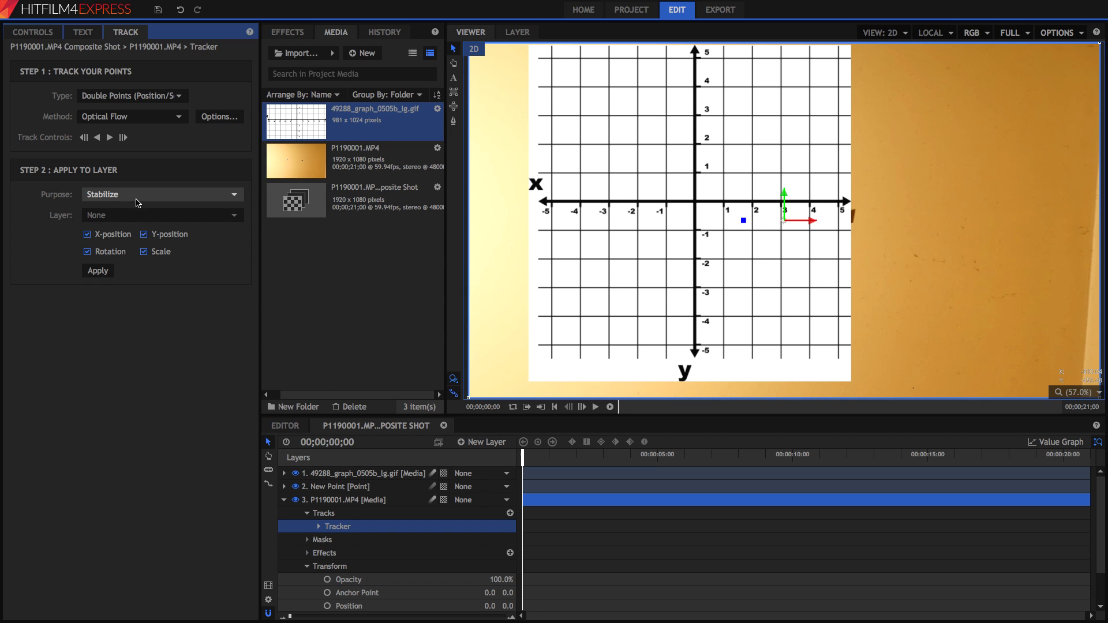
{"action": "left_click", "coordinate": [139, 195]}
{"action": "left_click", "coordinate": [134, 204]}
{"action": "left_click", "coordinate": [130, 215]}
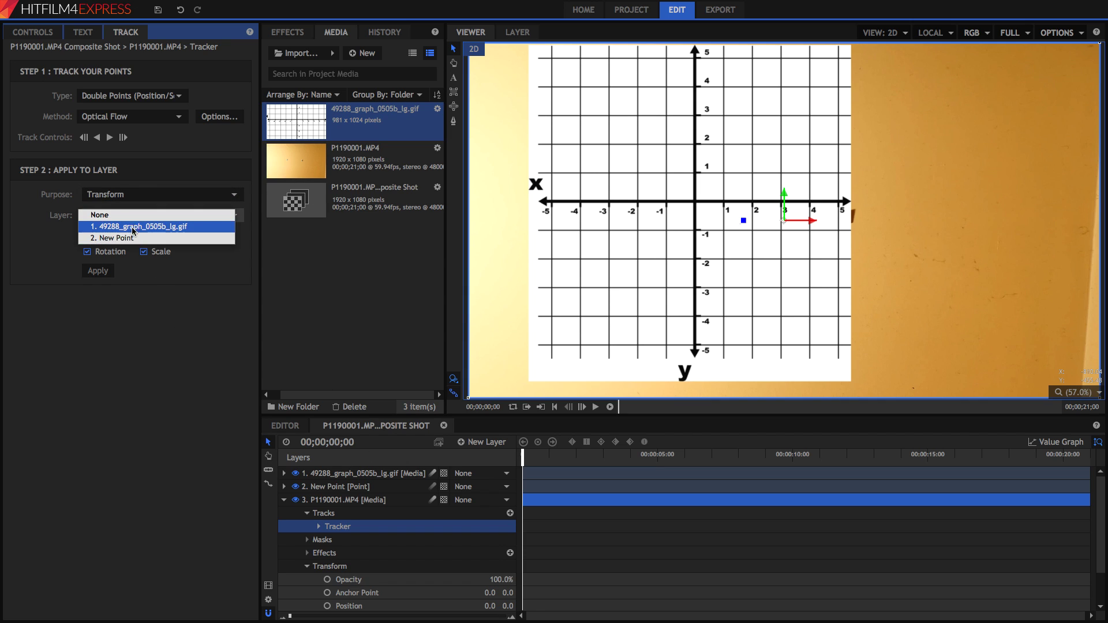
{"action": "left_click", "coordinate": [135, 295]}
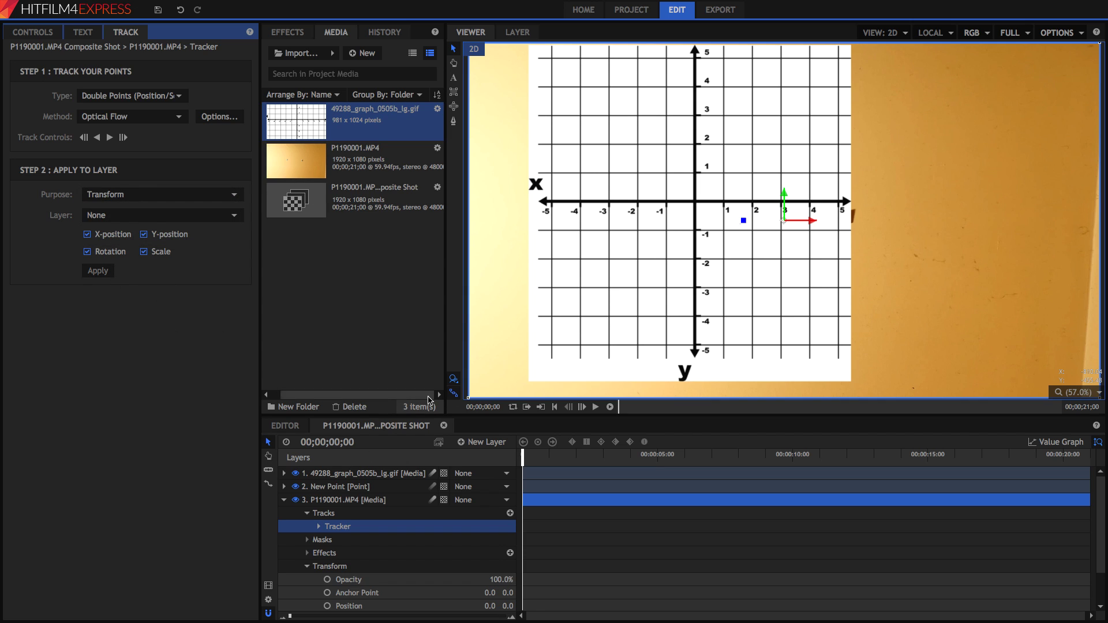
- Parent the graph image layer to New Point
{"action": "left_click", "coordinate": [347, 507]}
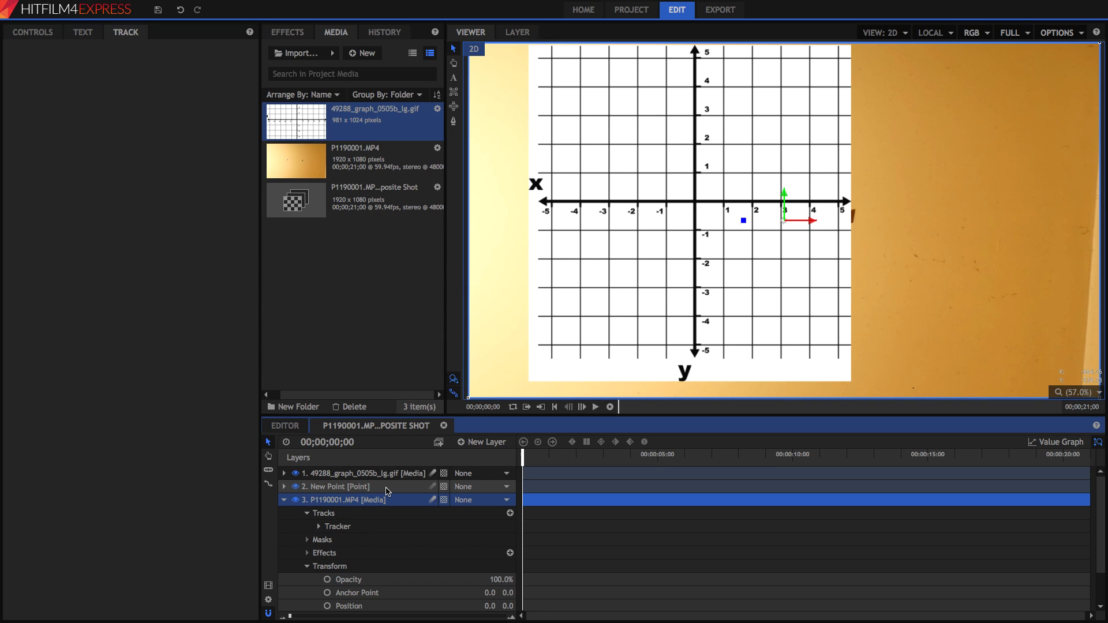
{"action": "left_click", "coordinate": [364, 492]}
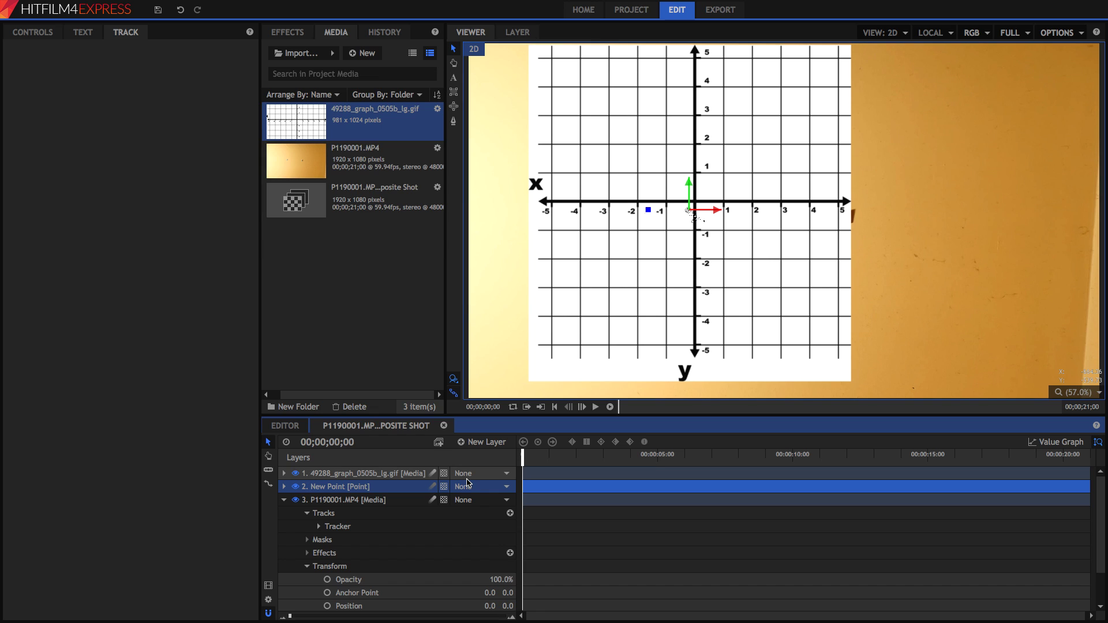
{"action": "left_click", "coordinate": [483, 476]}
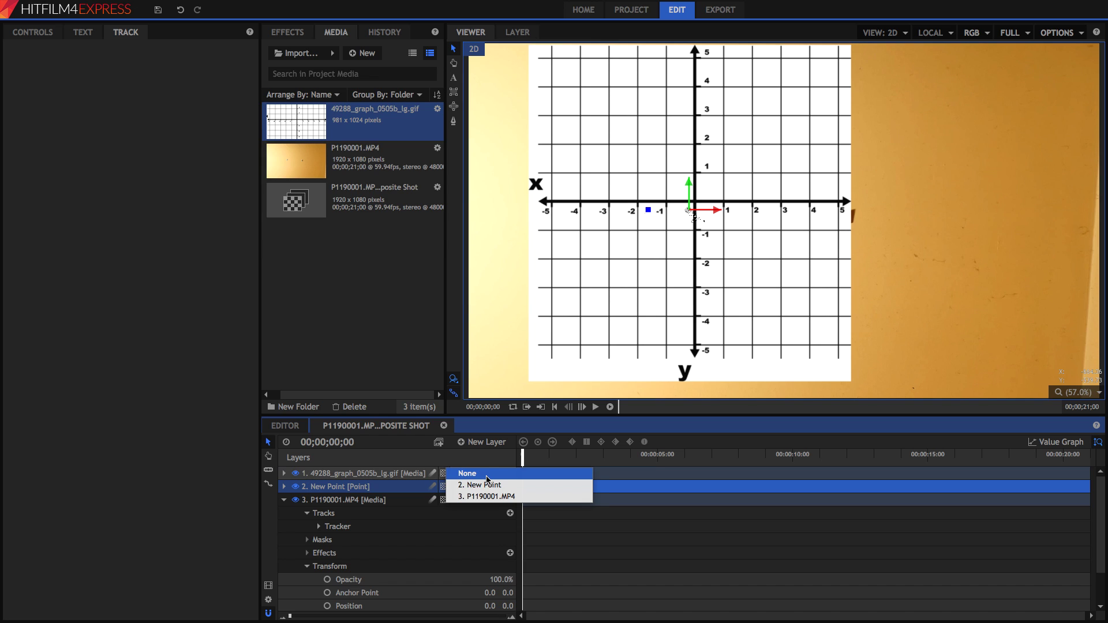
{"action": "left_click", "coordinate": [489, 486]}
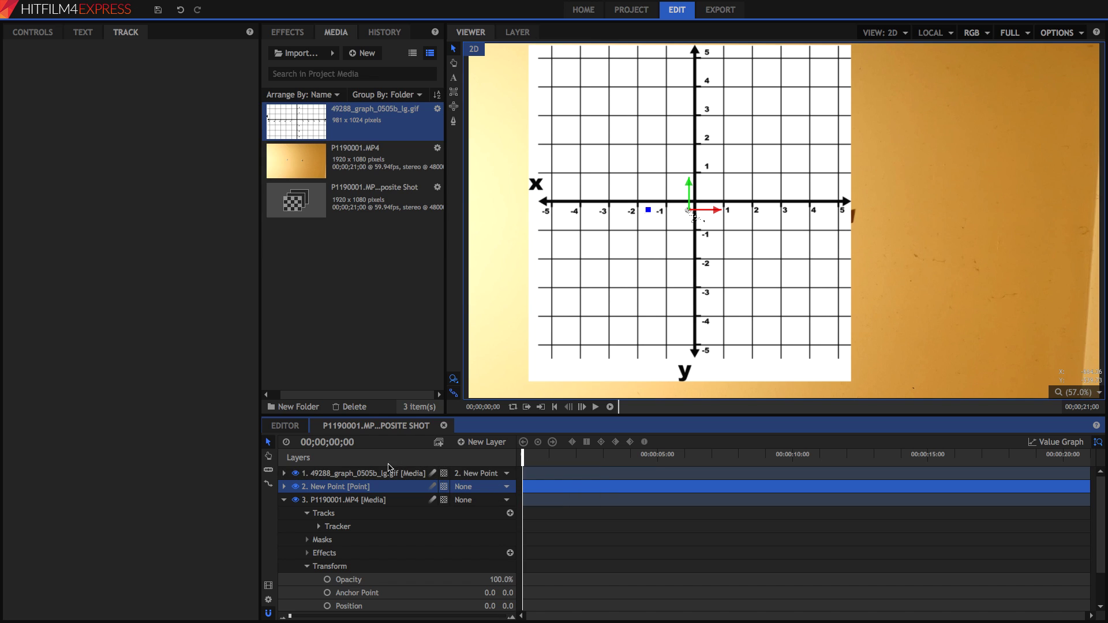
- Set the graph layer's blend mode to Darken and move New Point slightly down
{"action": "left_click", "coordinate": [33, 32]}
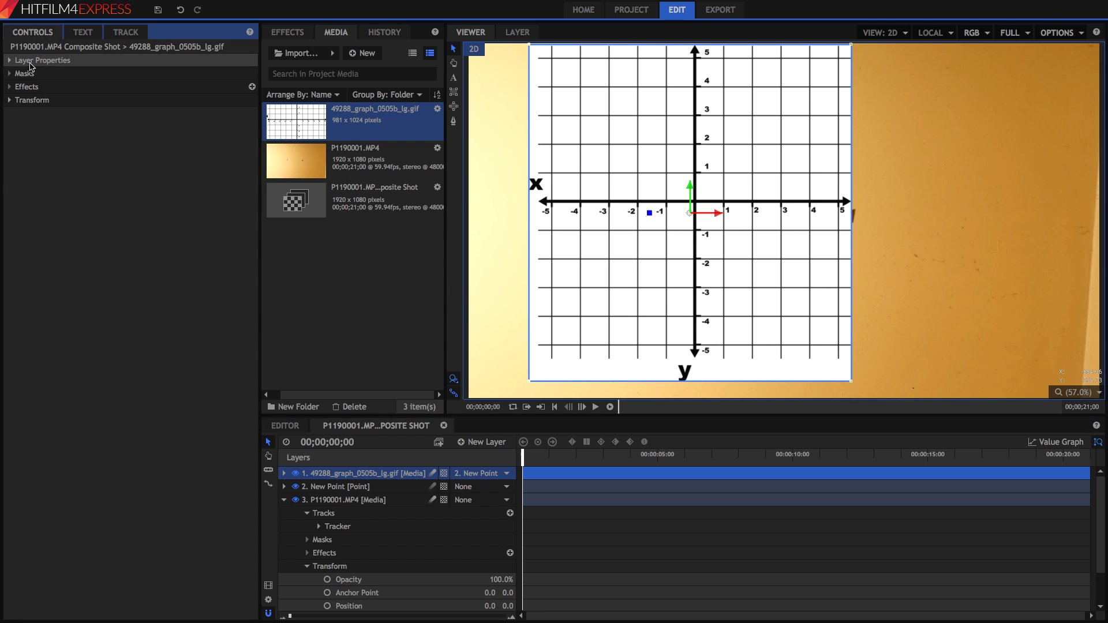
{"action": "left_click", "coordinate": [214, 113]}
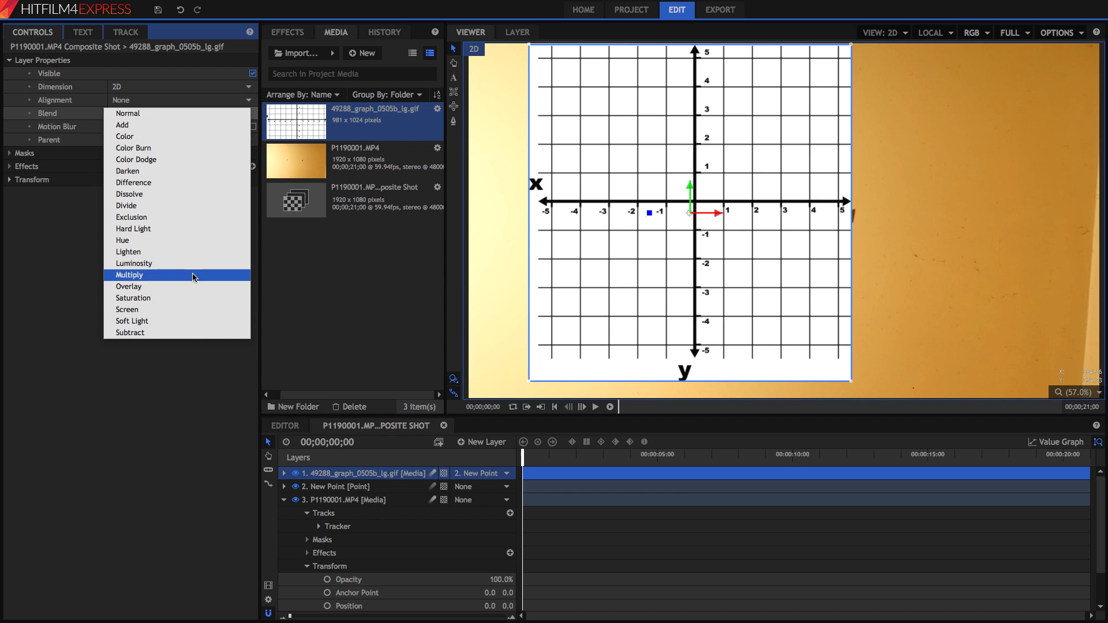
{"action": "left_click", "coordinate": [173, 172]}
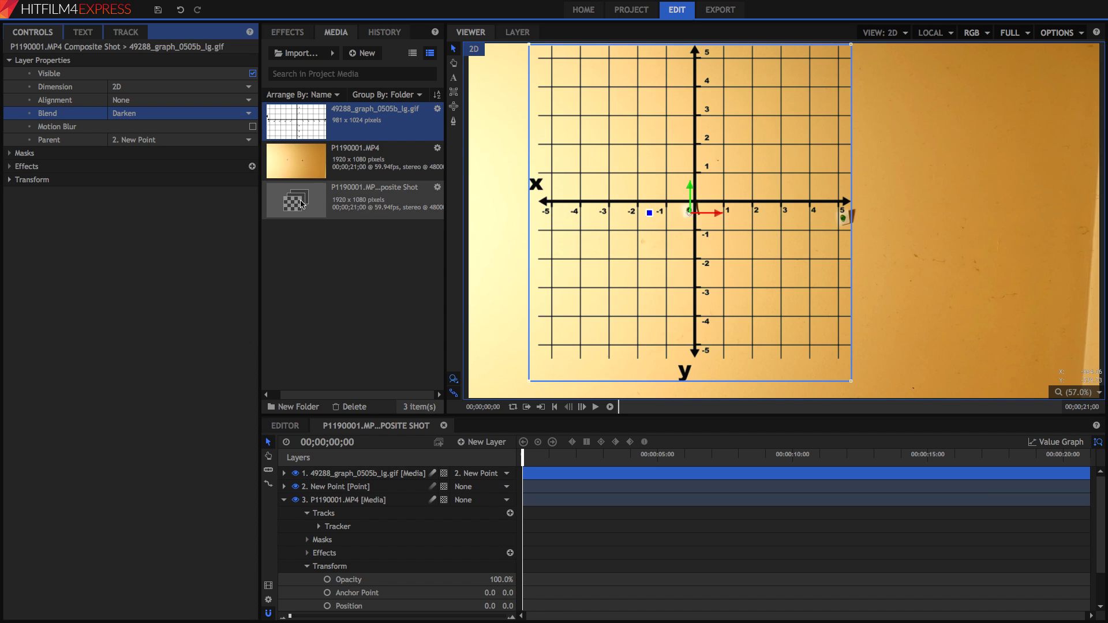
{"action": "left_click", "coordinate": [350, 477]}
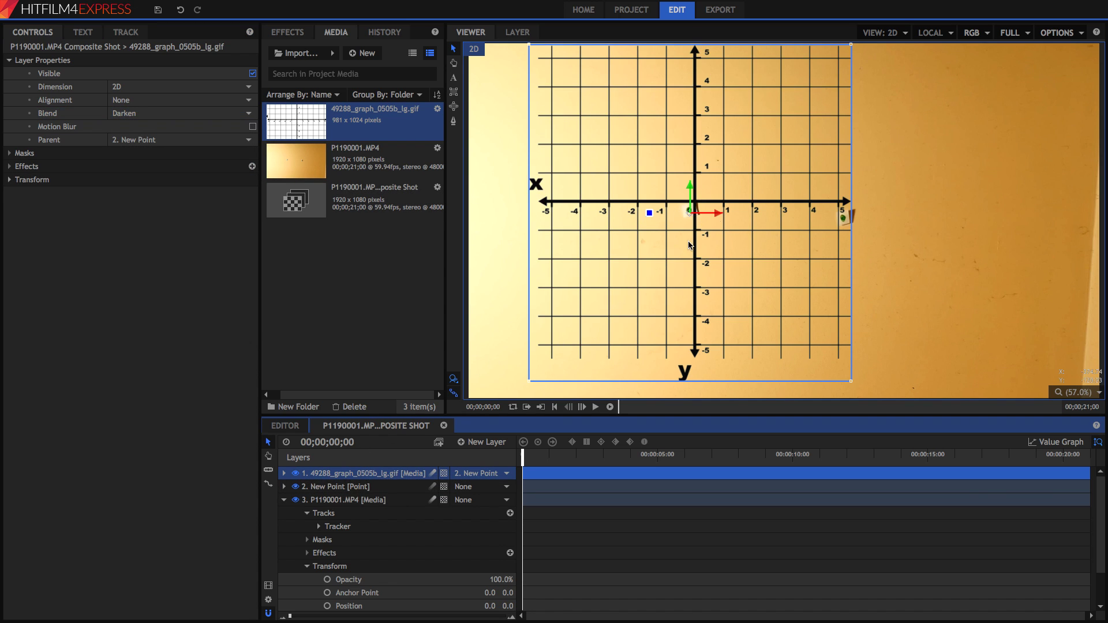
{"action": "mouse_move", "coordinate": [690, 189]}
{"action": "left_mouse_down"}
{"action": "mouse_move", "coordinate": [712, 224]}
{"action": "mouse_move", "coordinate": [686, 198]}
{"action": "left_mouse_up"}
- Play back the tracking and nudge the graph lower on the wall
{"action": "key", "text": "space"}
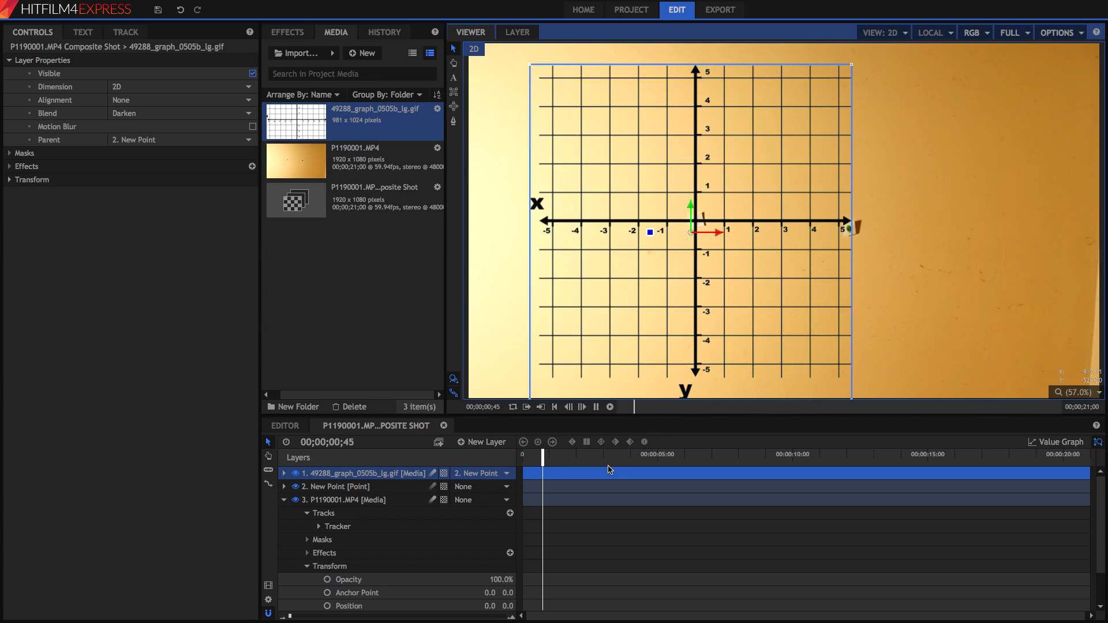
{"action": "left_click_drag", "start_coordinate": [570, 458], "coordinate": [495, 476]}
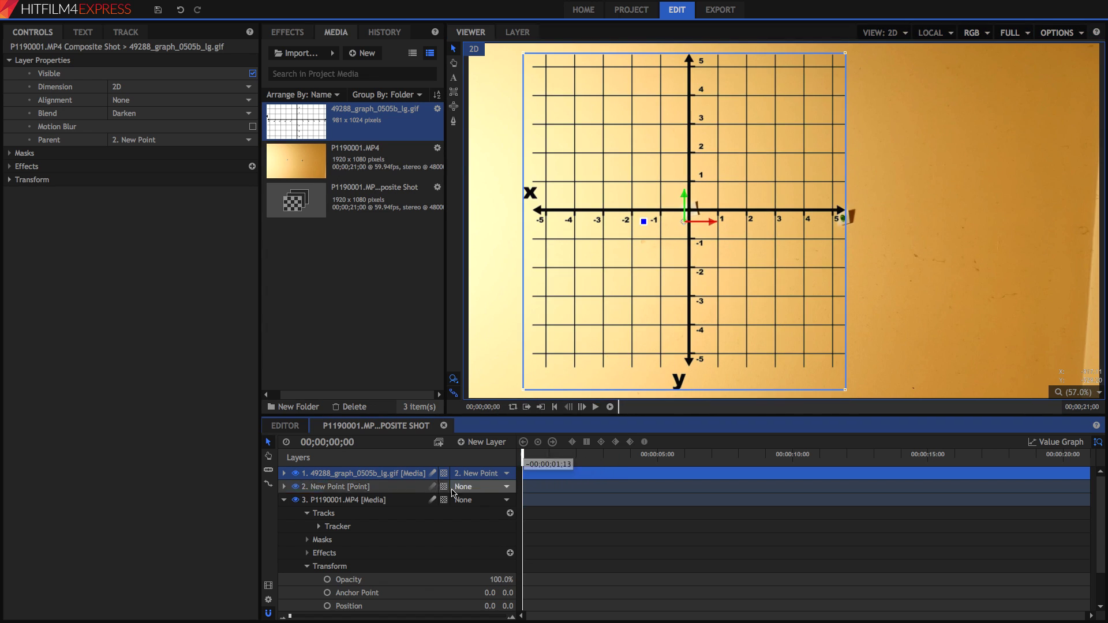
{"action": "left_click", "coordinate": [380, 491]}
{"action": "left_click", "coordinate": [392, 473]}
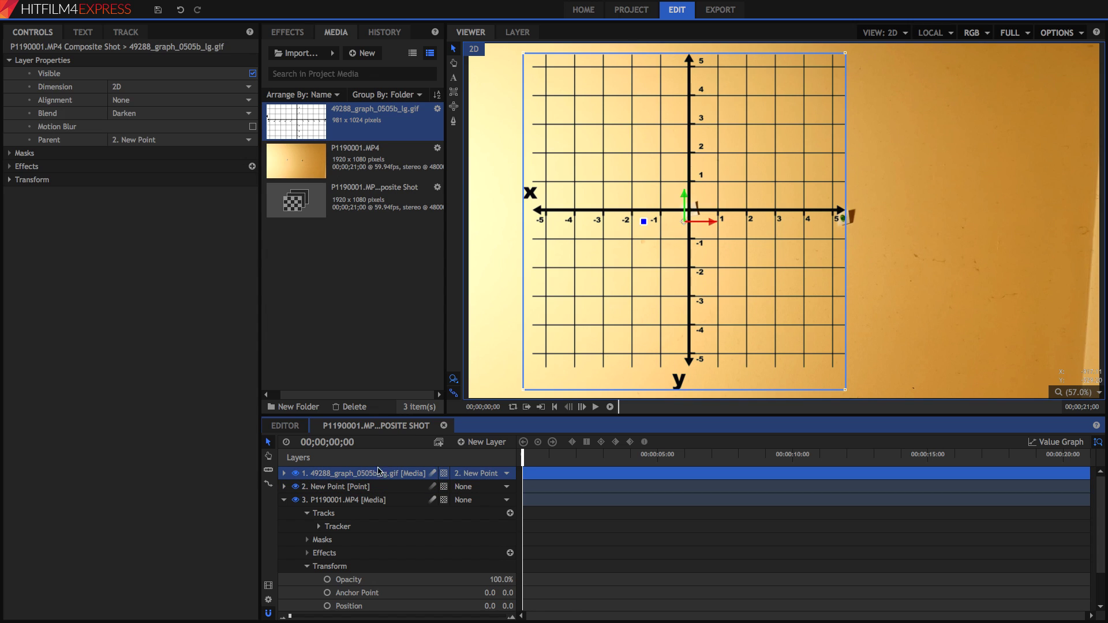
{"action": "left_click_drag", "start_coordinate": [683, 198], "coordinate": [714, 229]}
{"action": "key", "text": "space"}
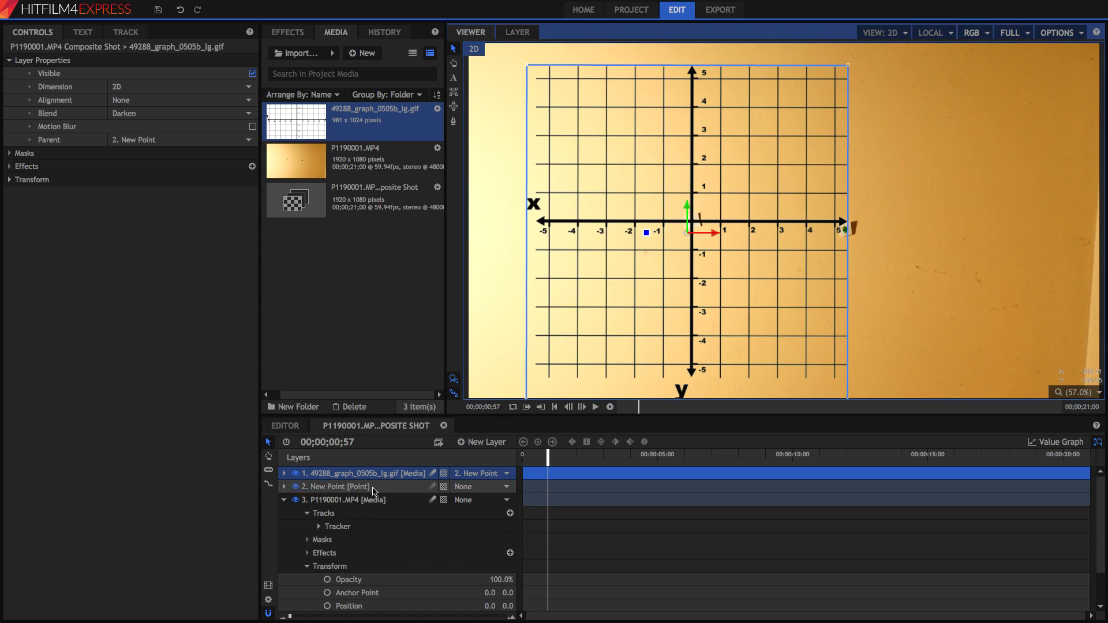
- Shift the graph to the right on the wall and replay it from the start
{"action": "left_click", "coordinate": [355, 488]}
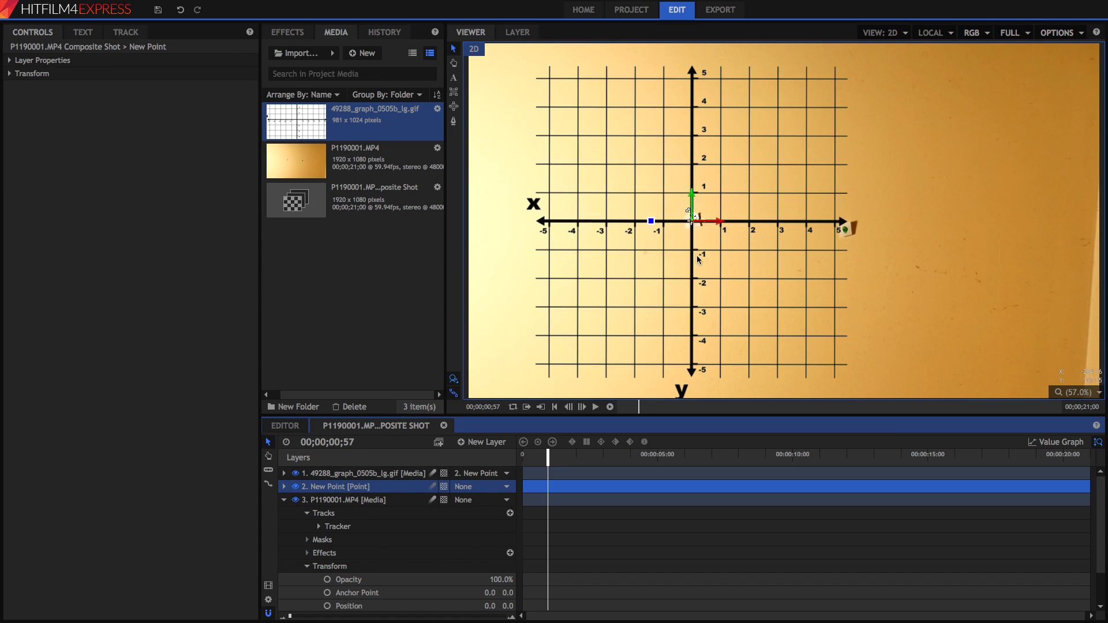
{"action": "key", "text": "Home"}
{"action": "left_click", "coordinate": [660, 360]}
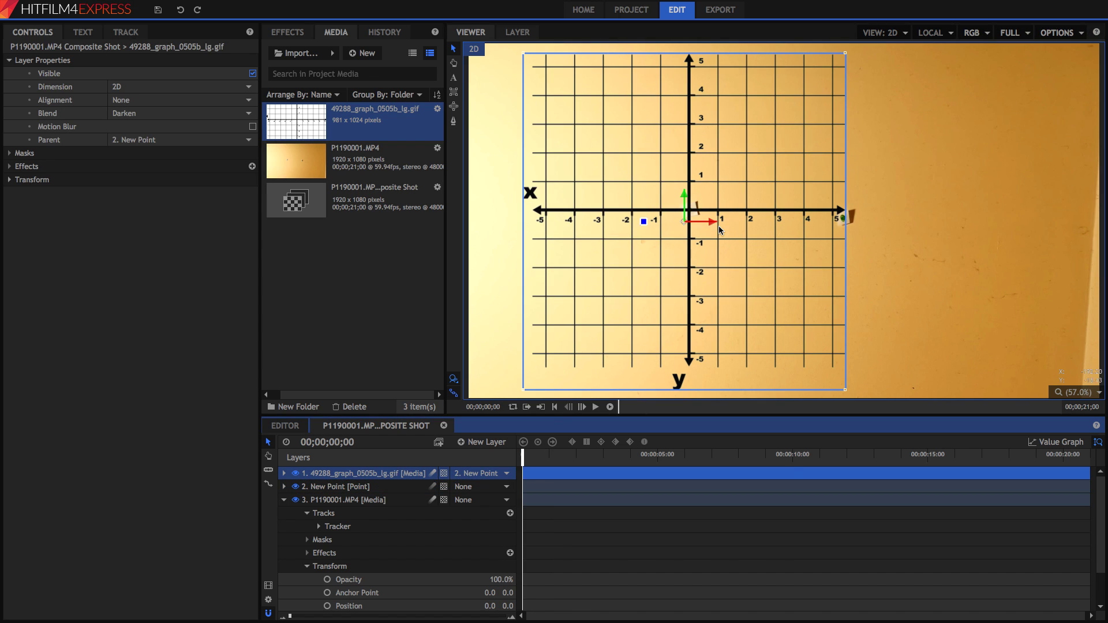
{"action": "left_click_drag", "start_coordinate": [718, 228], "coordinate": [810, 227]}
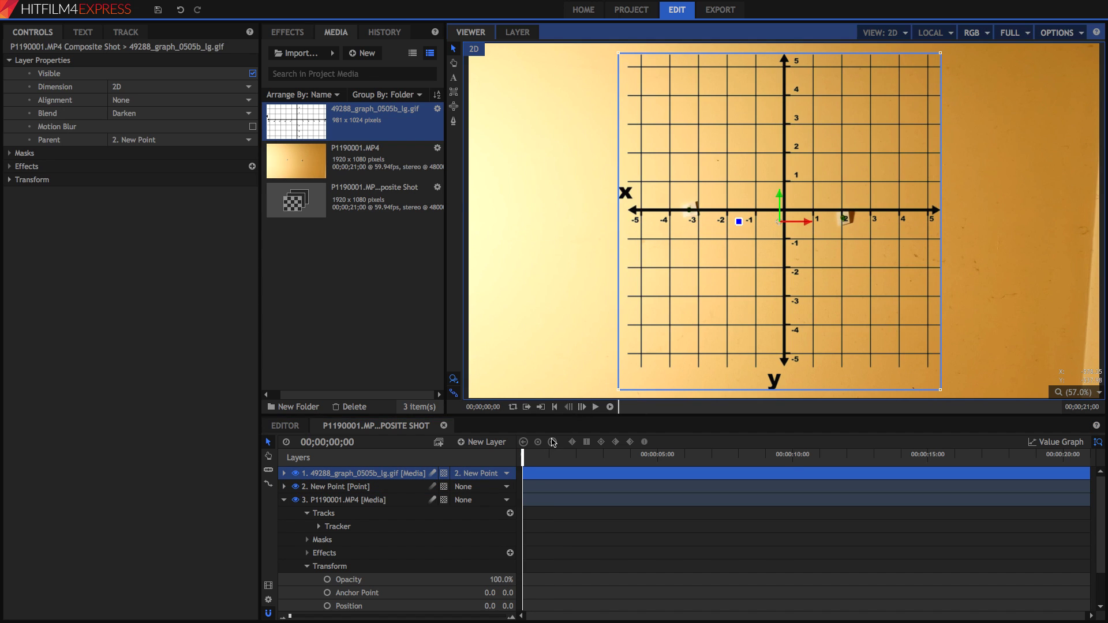
{"action": "key", "text": "space"}
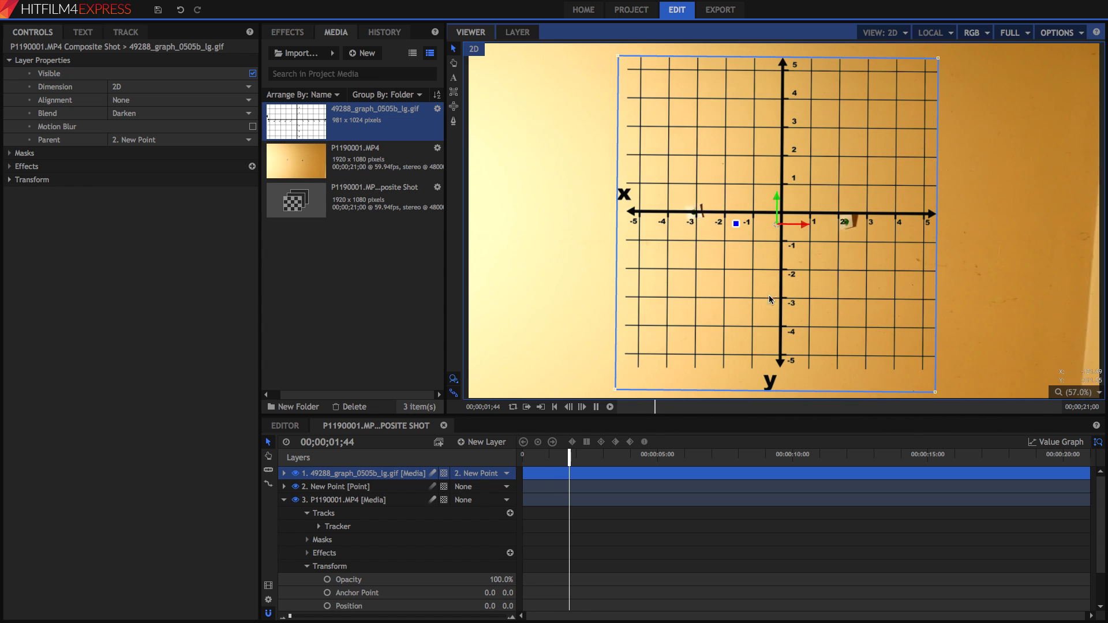
{"action": "key", "text": "space"}
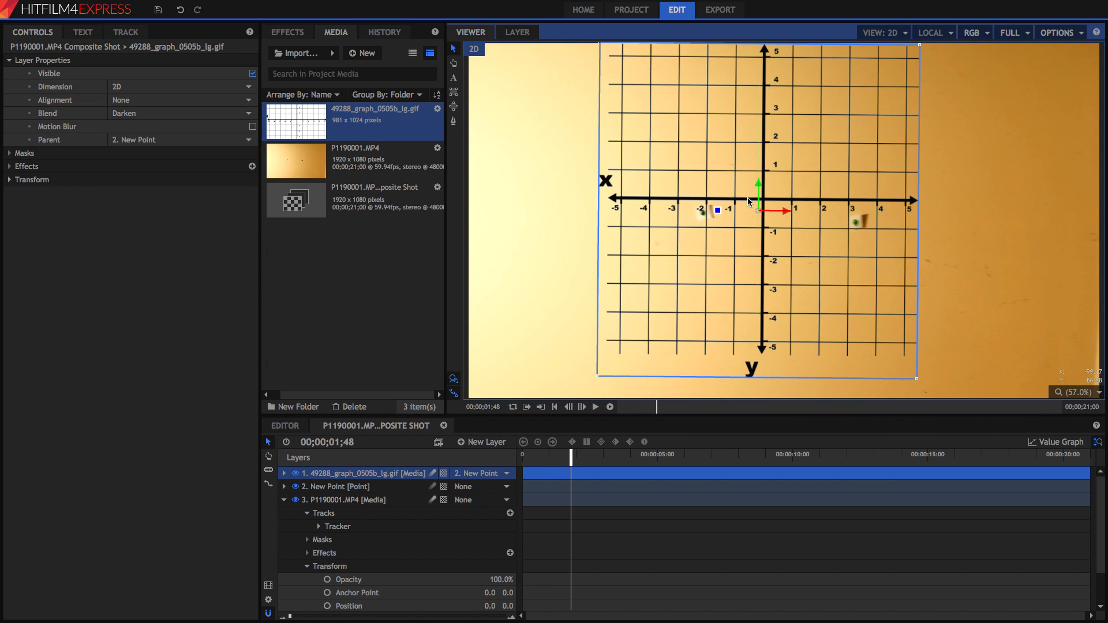
{"action": "key", "text": "Home"}
{"action": "key", "text": "space"}
{"action": "key", "text": "space"}
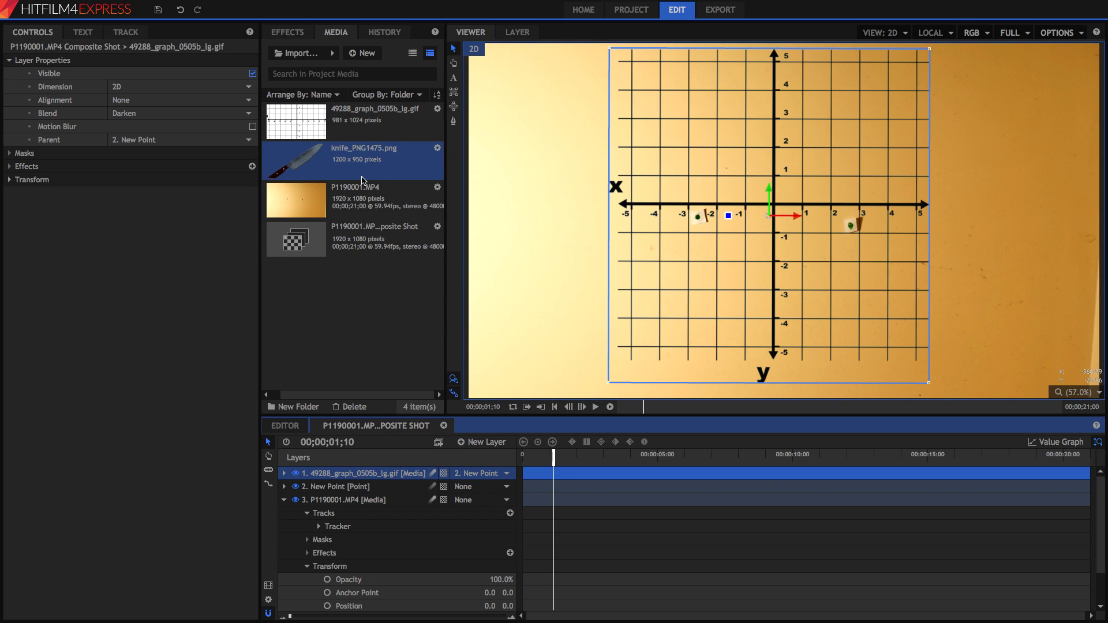
- Add the knife image as a new layer, parent it to New Point, and play back to check it follows
{"action": "left_click_drag", "start_coordinate": [361, 169], "coordinate": [400, 468]}
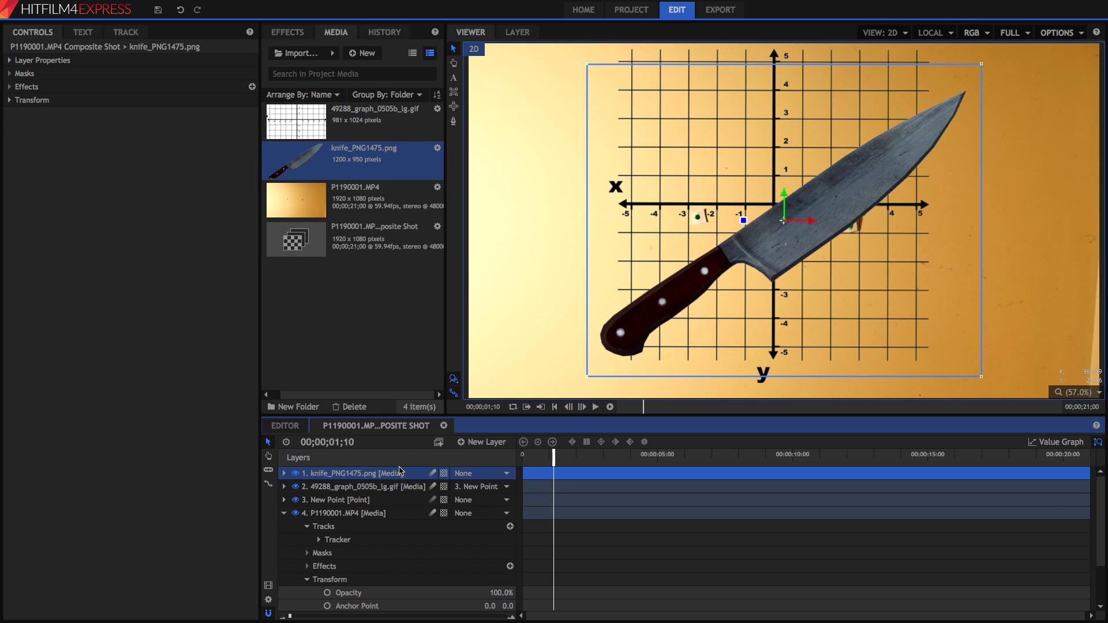
{"action": "scroll", "coordinate": [412, 569], "scroll_direction": "down", "scroll_amount": 3}
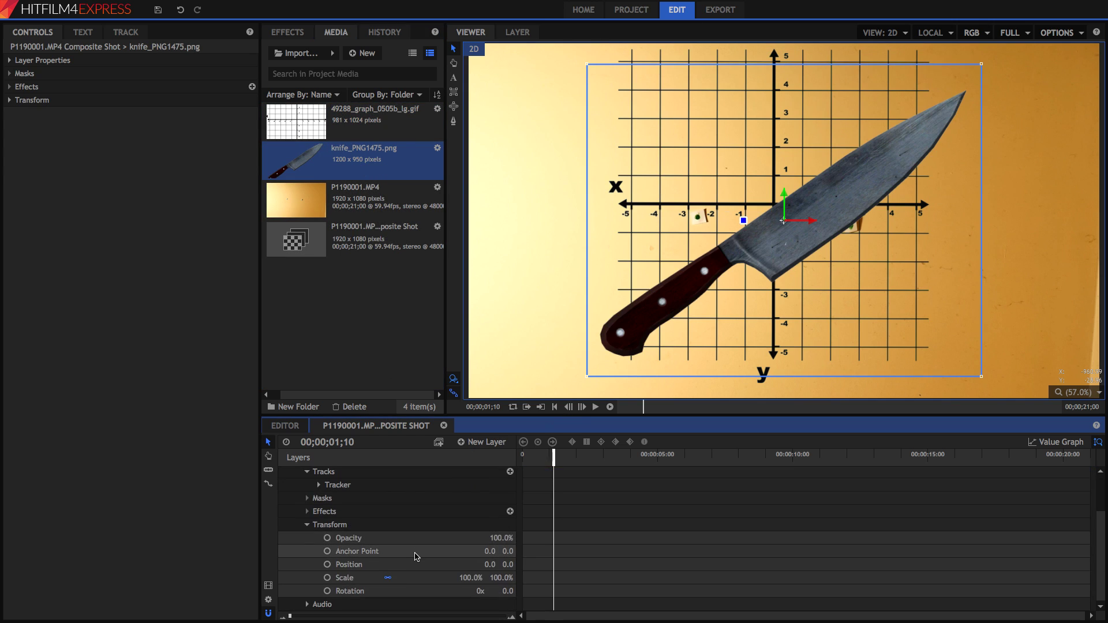
{"action": "scroll", "coordinate": [387, 573], "scroll_direction": "up", "scroll_amount": 3}
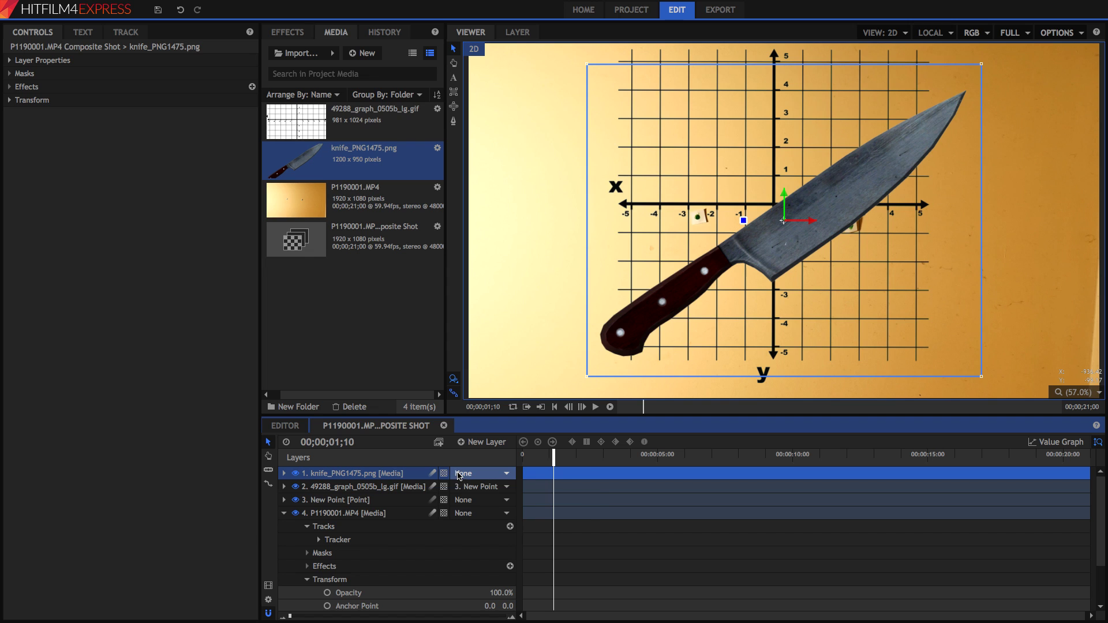
{"action": "left_click", "coordinate": [470, 474]}
{"action": "left_click", "coordinate": [473, 498]}
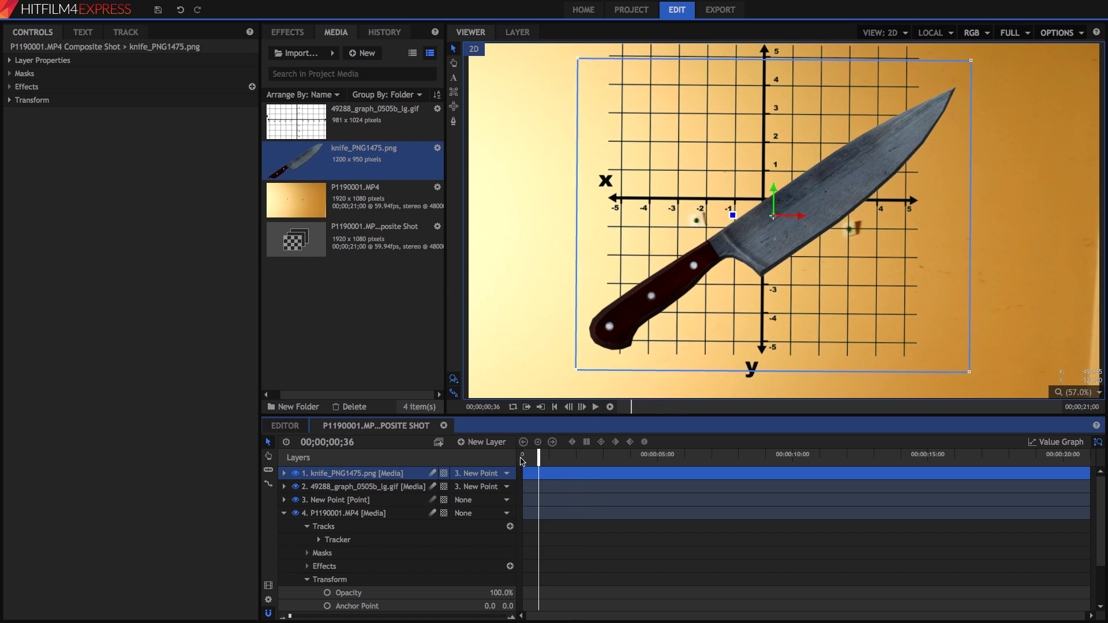
{"action": "left_click_drag", "start_coordinate": [577, 456], "coordinate": [488, 461]}
{"action": "key", "text": "space"}
{"action": "key", "text": "space"}
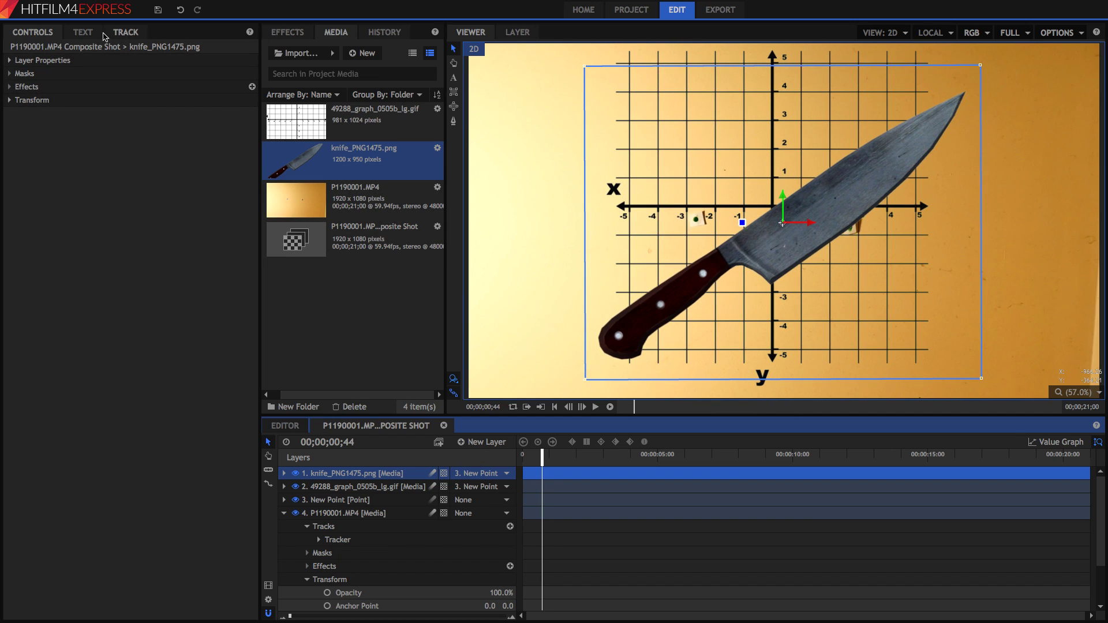
- Rotate the knife layer to 429.9° and scale it down to 24.6%
{"action": "left_click", "coordinate": [83, 32]}
{"action": "left_click", "coordinate": [53, 36]}
{"action": "left_click", "coordinate": [32, 100]}
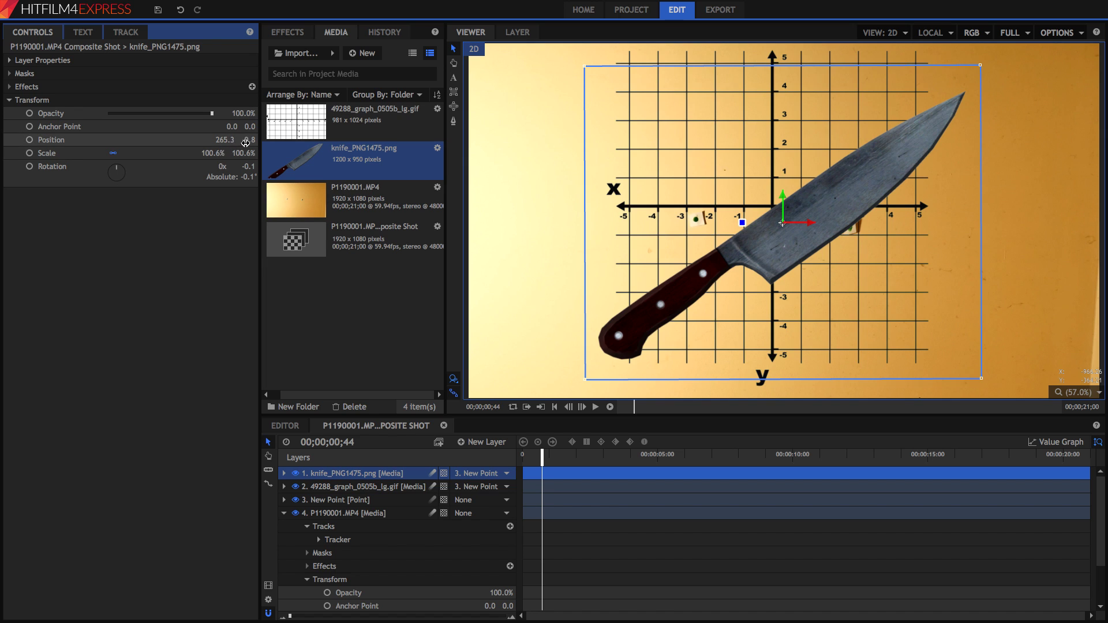
{"action": "left_click_drag", "start_coordinate": [247, 167], "coordinate": [312, 167]}
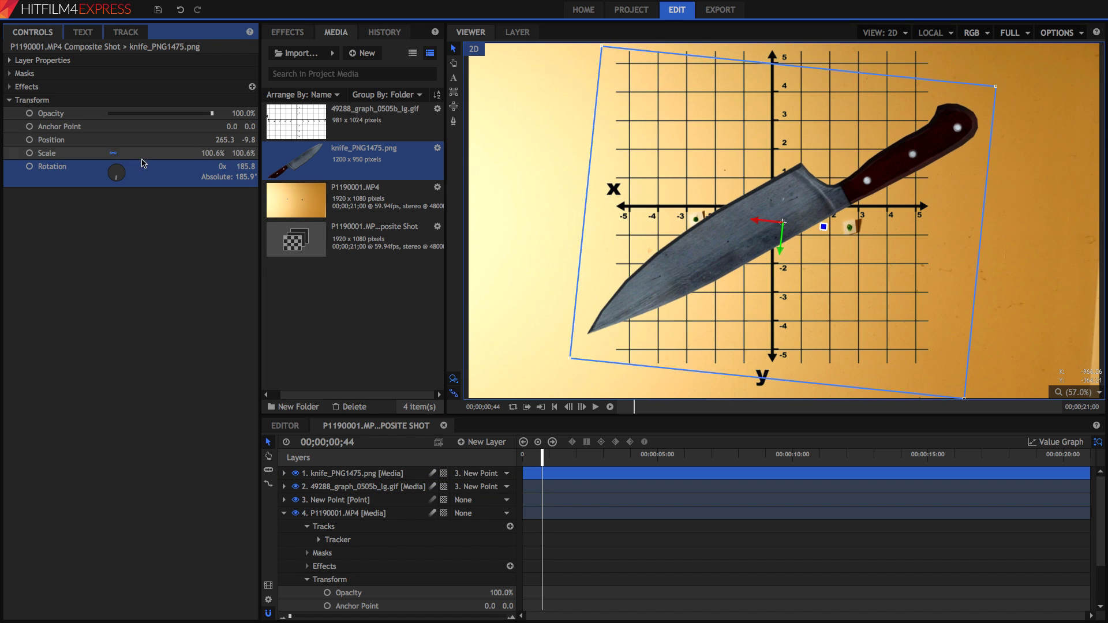
{"action": "left_click_drag", "start_coordinate": [234, 167], "coordinate": [319, 167]}
{"action": "left_click_drag", "start_coordinate": [231, 154], "coordinate": [197, 153]}
- Move the knife to -121.3, 86.9 near the graph's left x-axis and confirm it tracks the wall
{"action": "left_click_drag", "start_coordinate": [799, 238], "coordinate": [674, 208]}
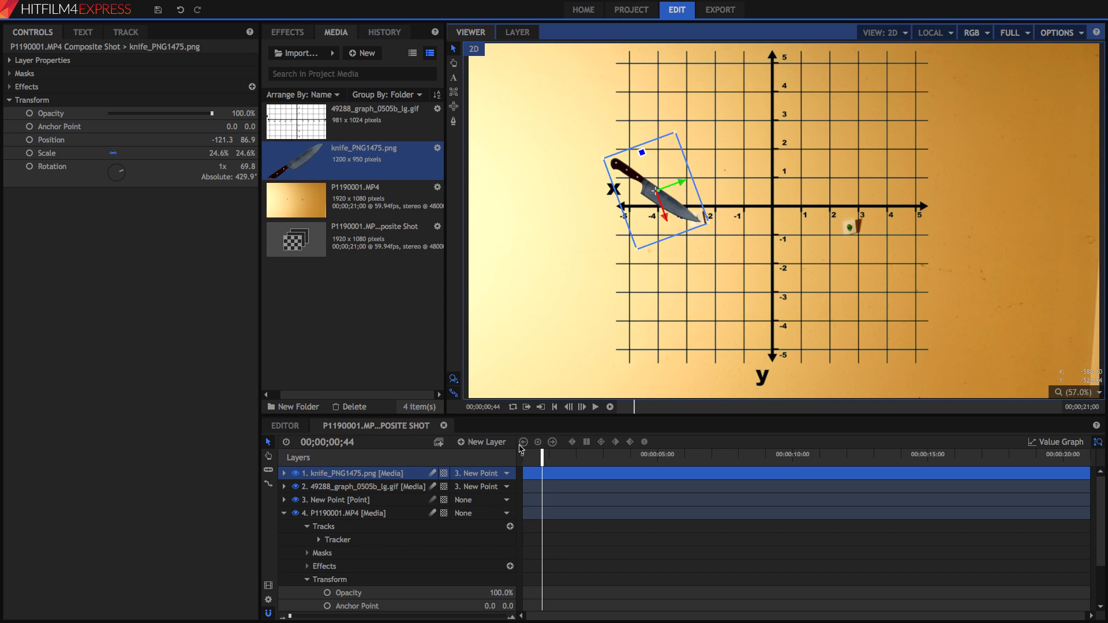
{"action": "left_click_drag", "start_coordinate": [543, 459], "coordinate": [493, 463]}
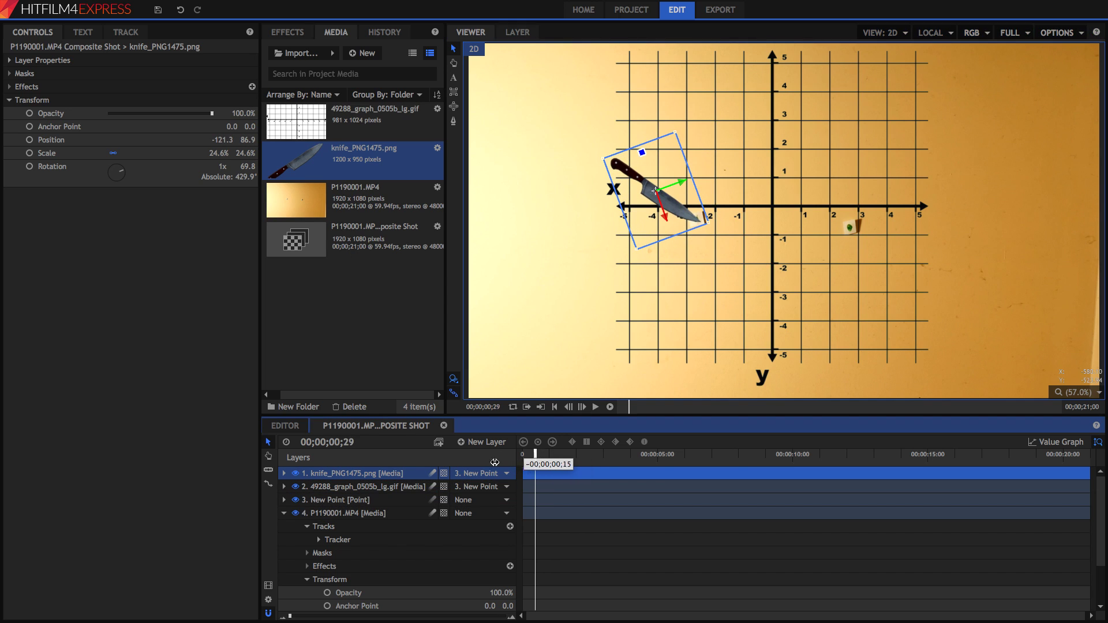
{"action": "key", "text": "space"}
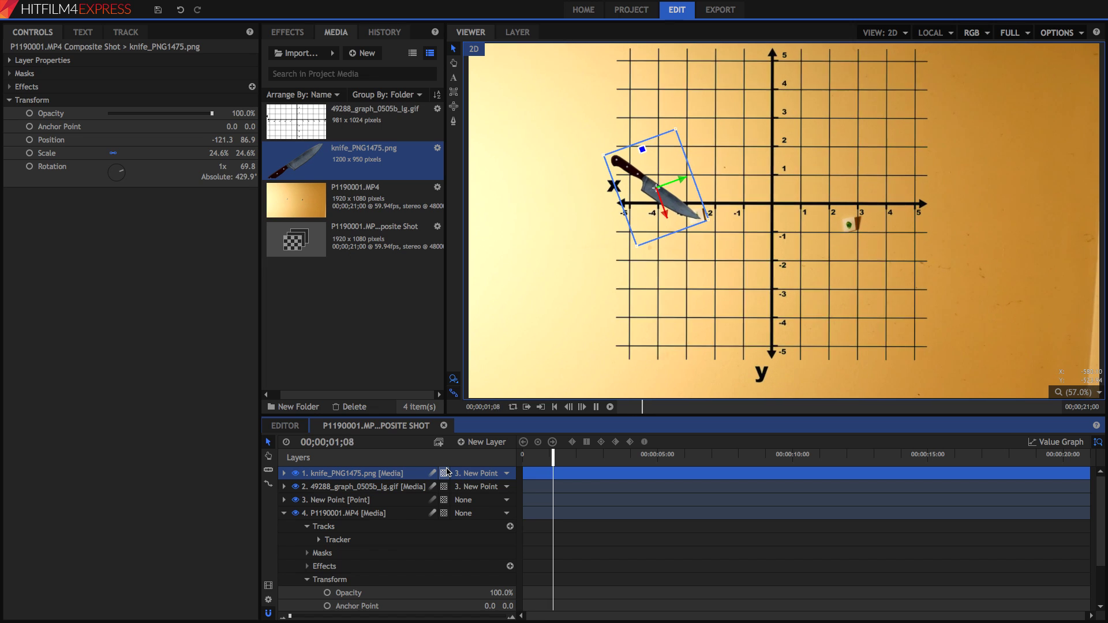
{"action": "key", "text": "space"}
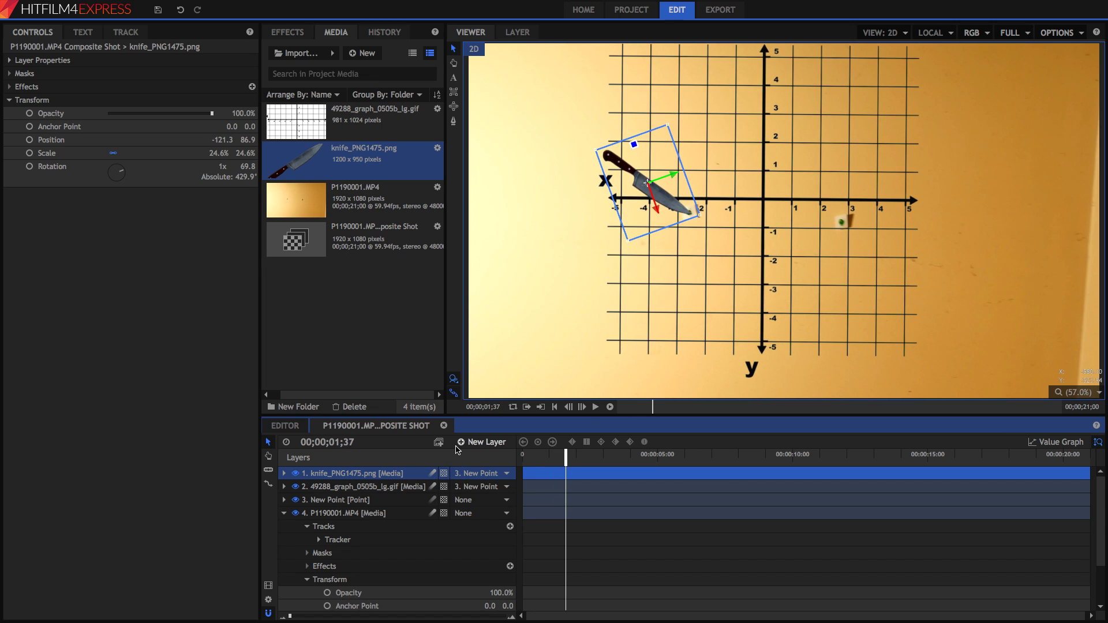
{"action": "left_click", "coordinate": [363, 501]}
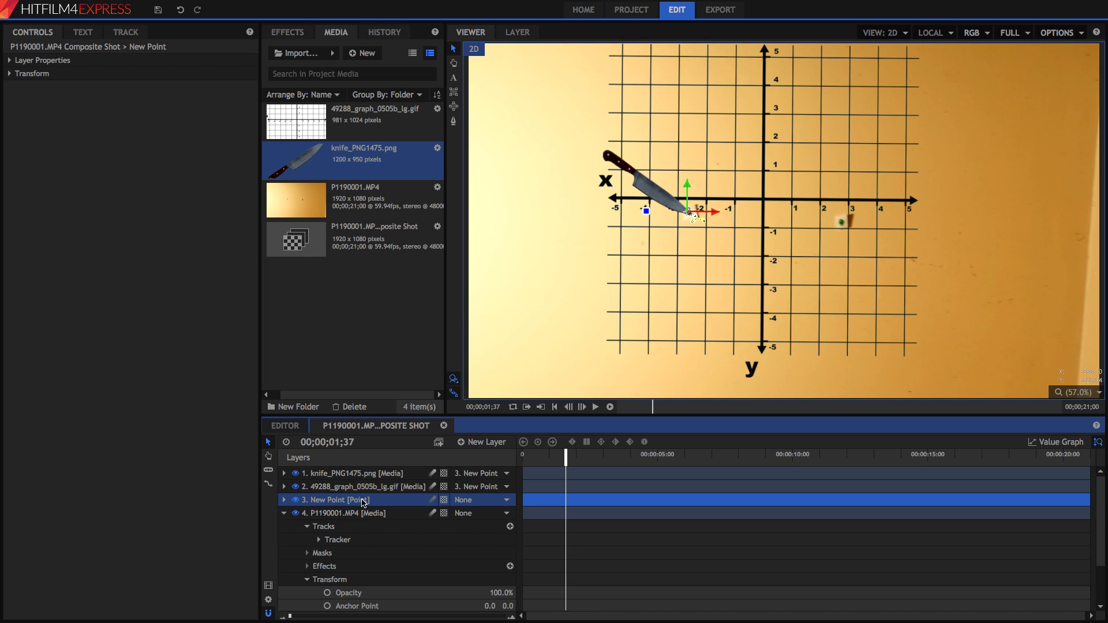
{"action": "left_click", "coordinate": [543, 462]}
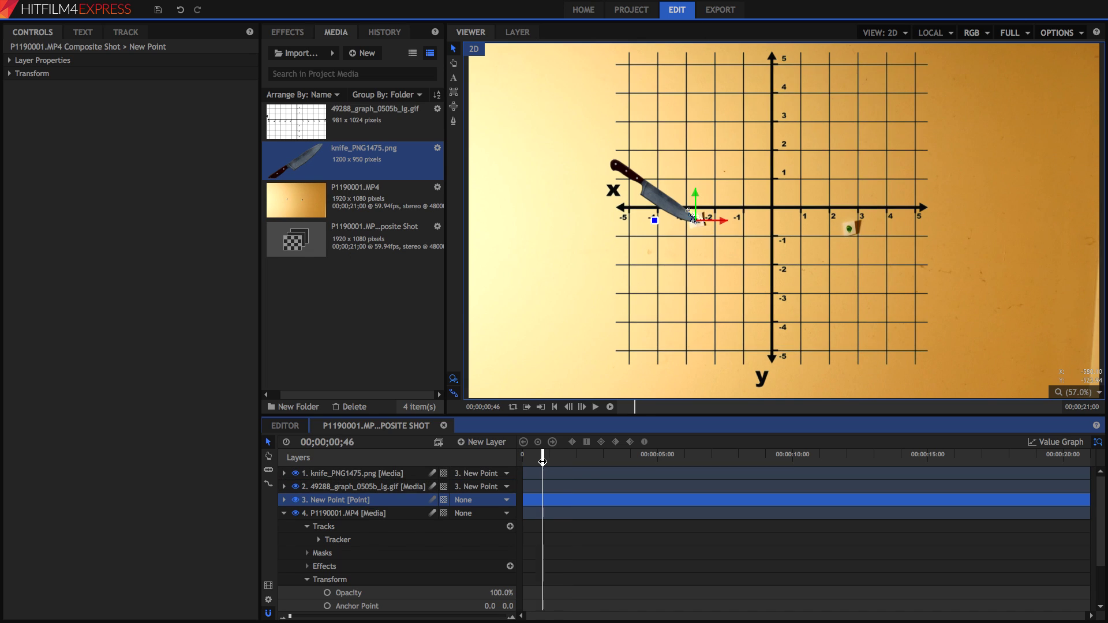